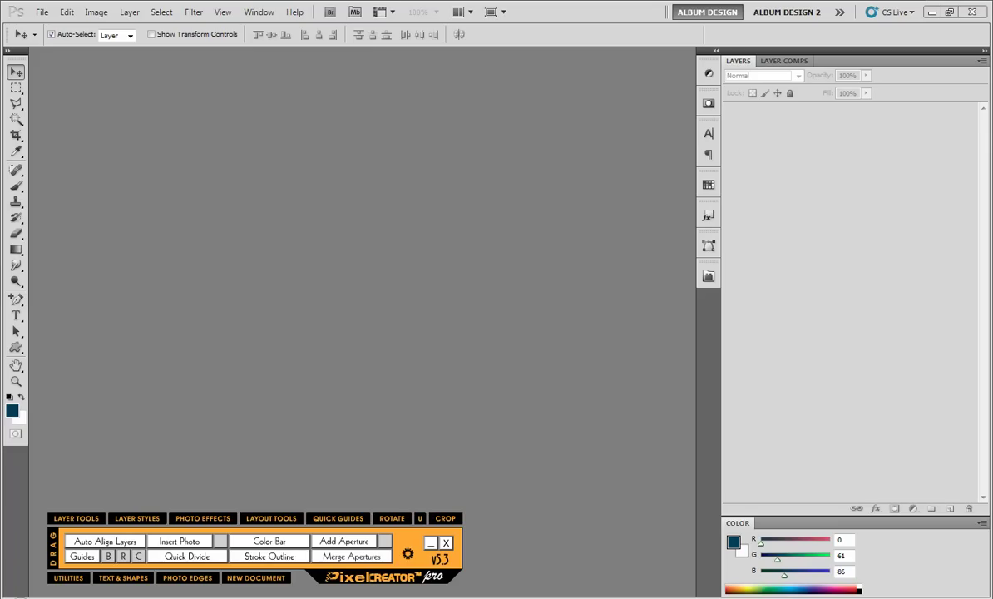
# - Start a new document in the WHCC category, clear the fields, and set its size to 20 inches wide by 10 inches high
pyautogui.click(257, 579)
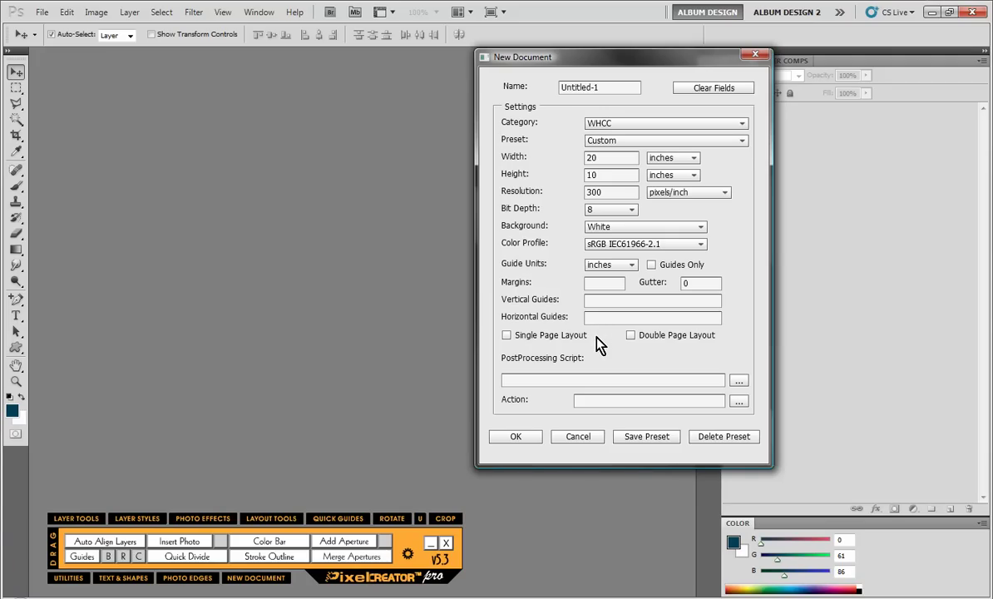
pyautogui.click(639, 124)
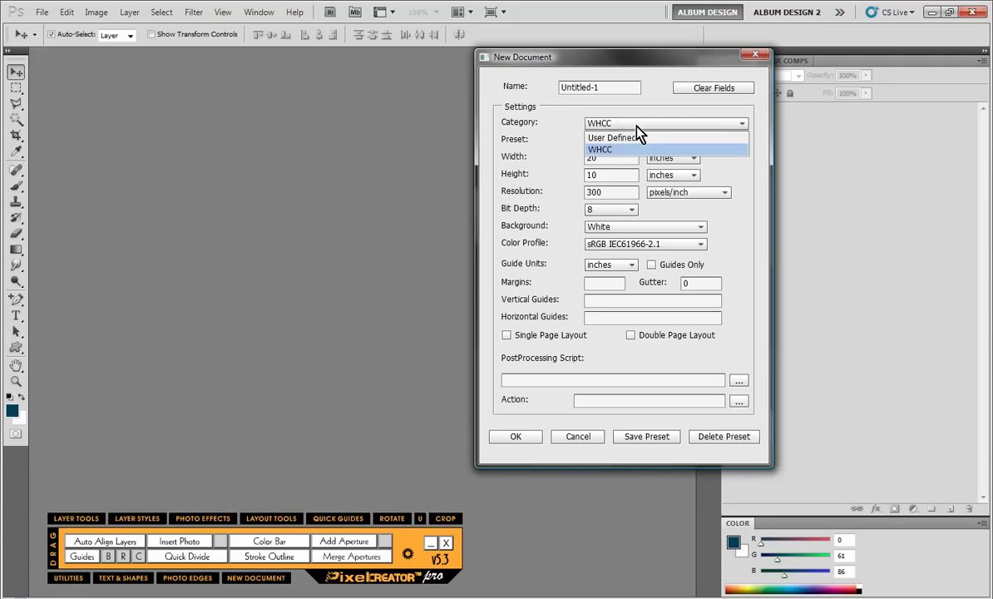
pyautogui.click(565, 146)
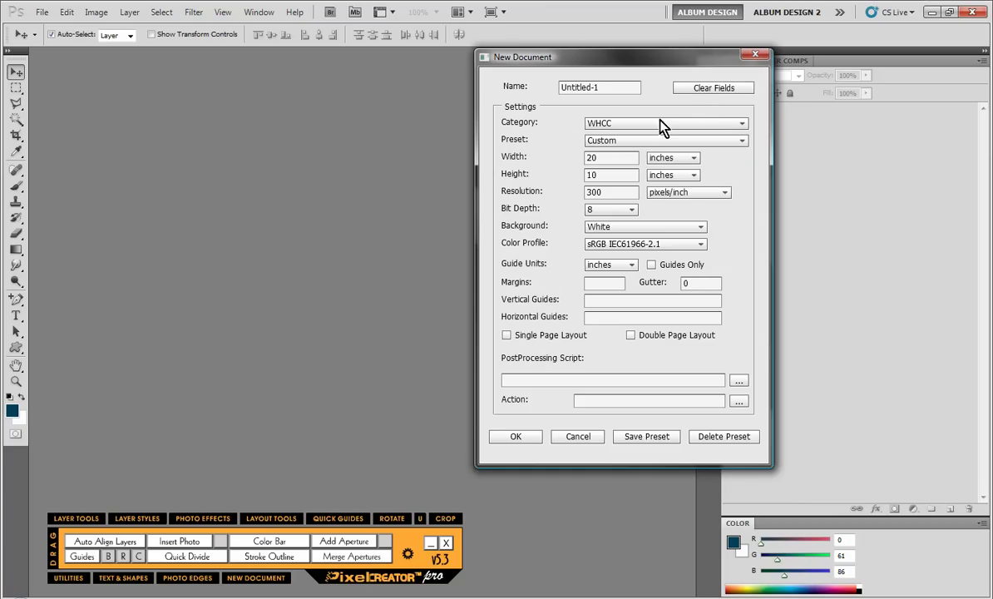
pyautogui.click(697, 90)
pyautogui.click(609, 158)
pyautogui.write('12')
pyautogui.press('BackSpace')
pyautogui.press('BackSpace')
pyautogui.write('20')
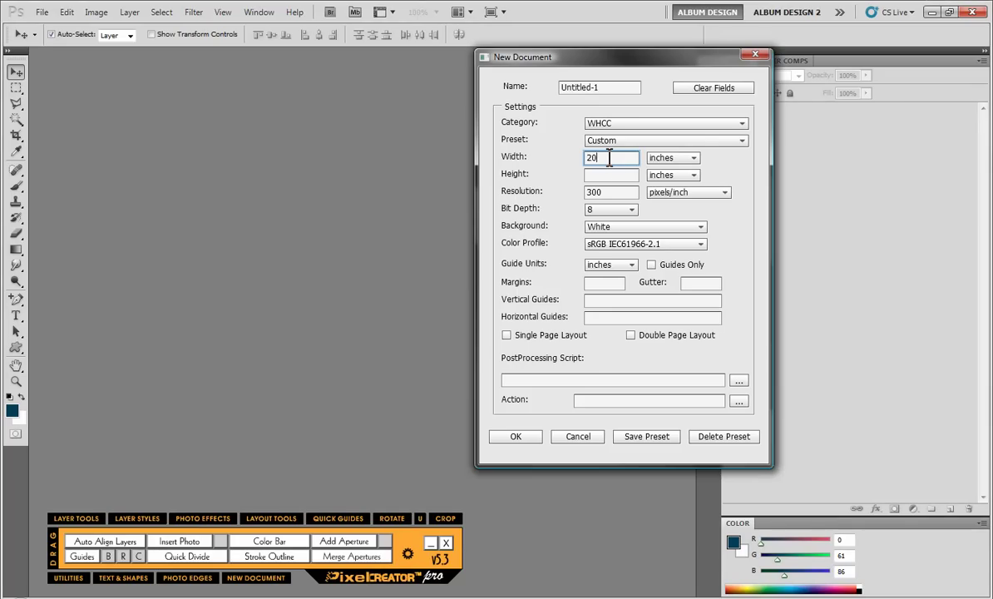
pyautogui.click(623, 175)
pyautogui.write('10')
# - Set the margins to .125,.25 inches, enable Double Page Layout, and create the document
pyautogui.click(609, 283)
pyautogui.write('.125,.25')
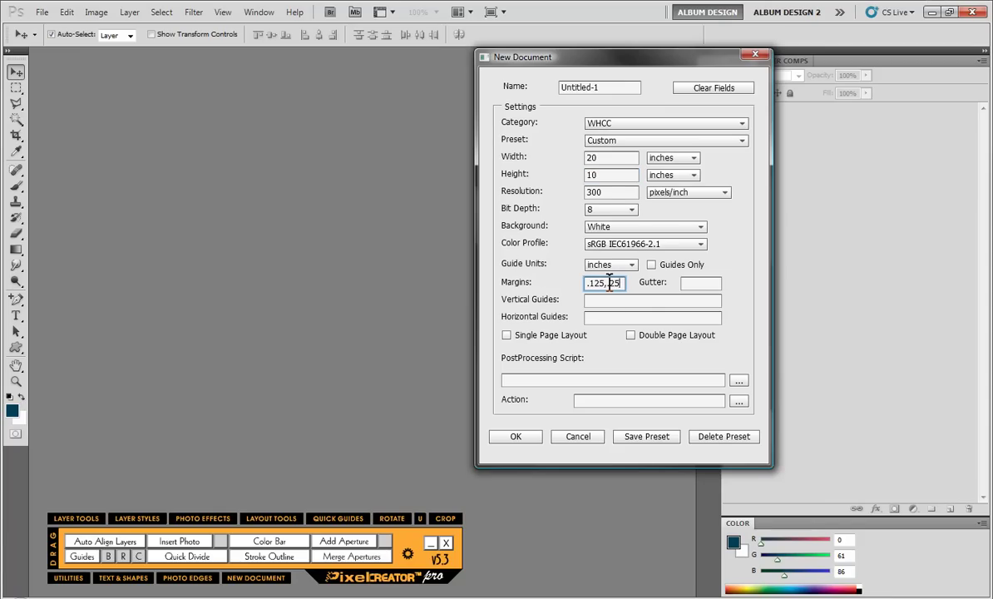
pyautogui.click(631, 336)
pyautogui.click(522, 438)
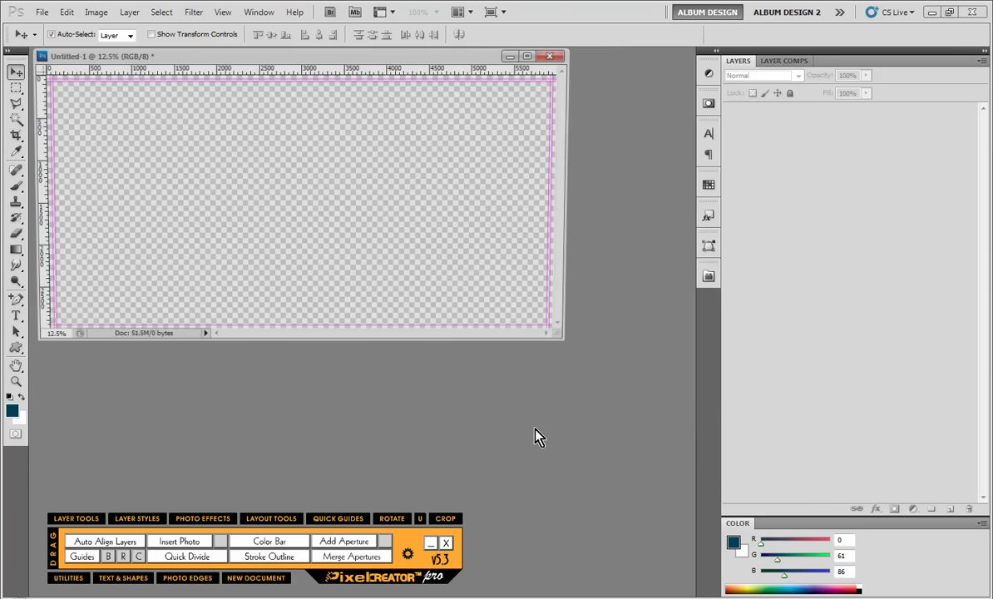
# - Enlarge the document window around the whole spread and switch the rulers to inches
pyautogui.moveTo(569, 343); pyautogui.dragTo(654, 426)
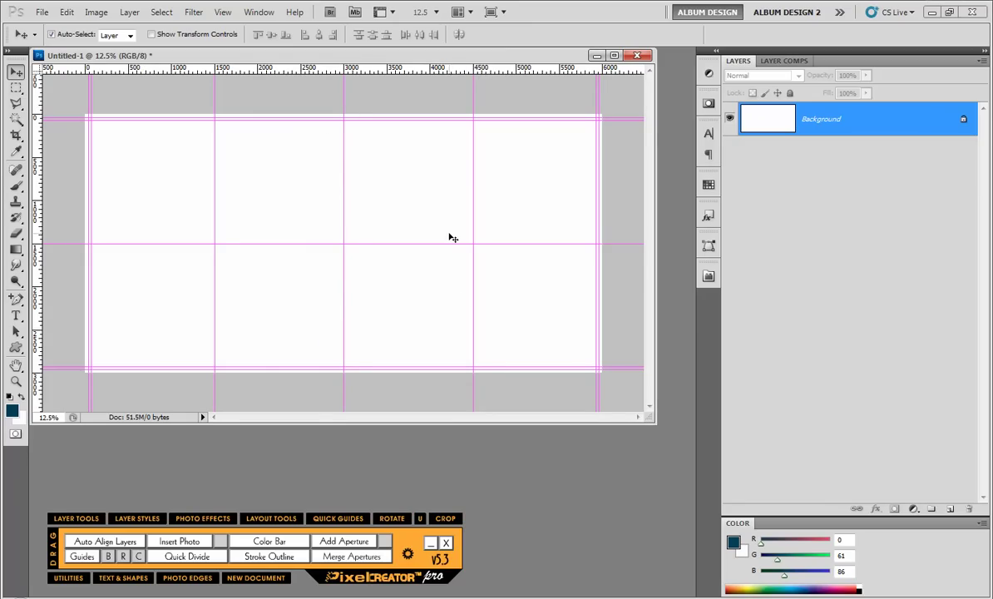
pyautogui.rightClick(413, 70)
pyautogui.click(440, 93)
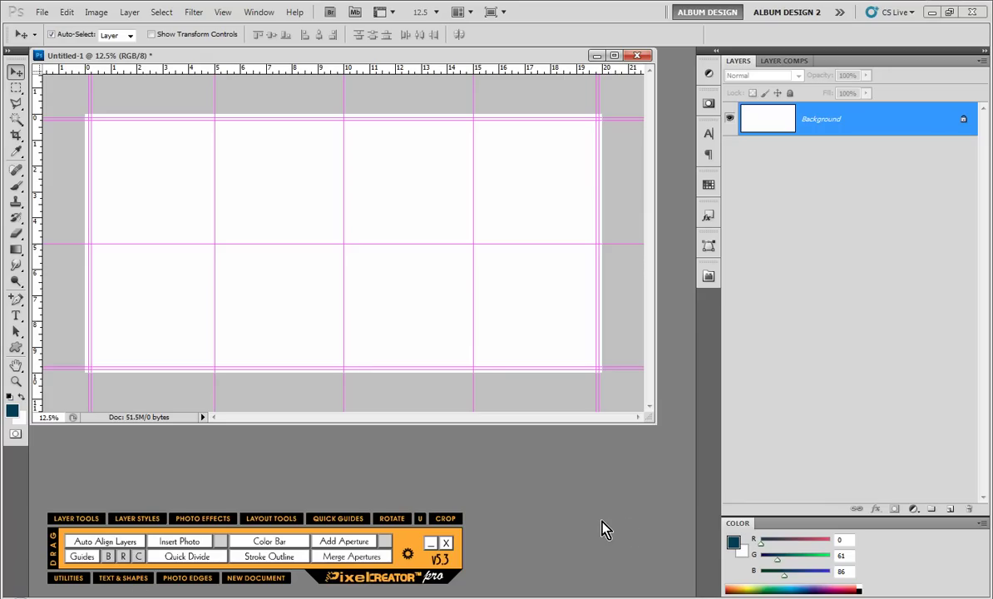
pyautogui.moveTo(651, 424); pyautogui.dragTo(666, 454)
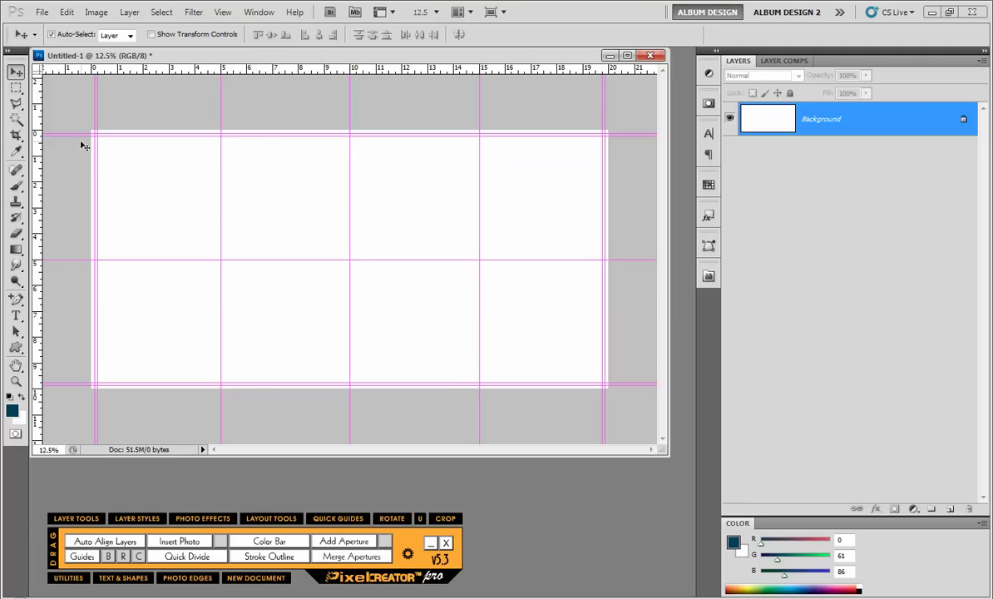
# - Browse to Auto Album Vol. 1, folder 03 Openings, in Bridge and load the 03-TMP004.jsx template into the spread
pyautogui.click(16, 87)
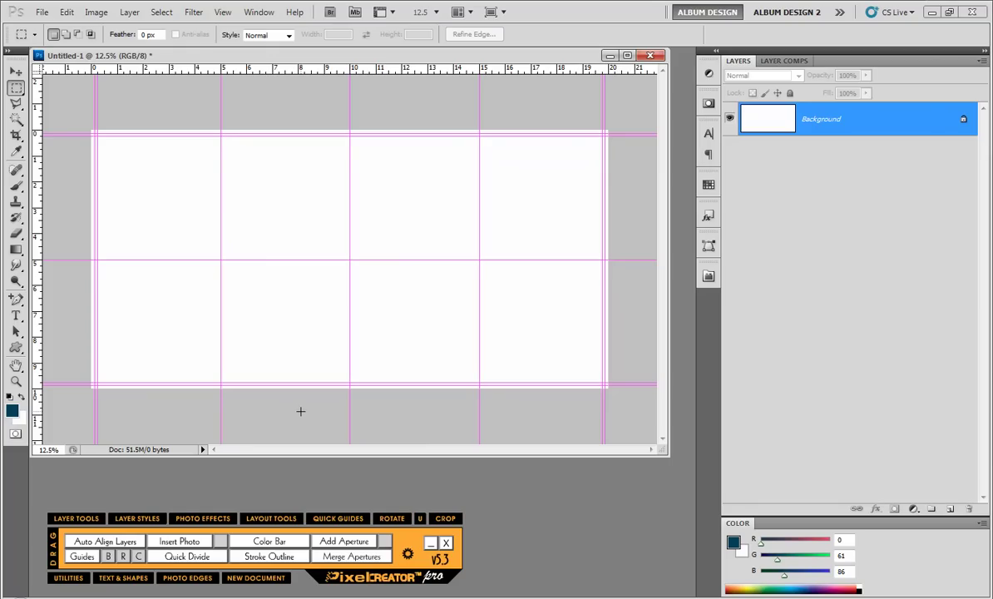
pyautogui.click(308, 595)
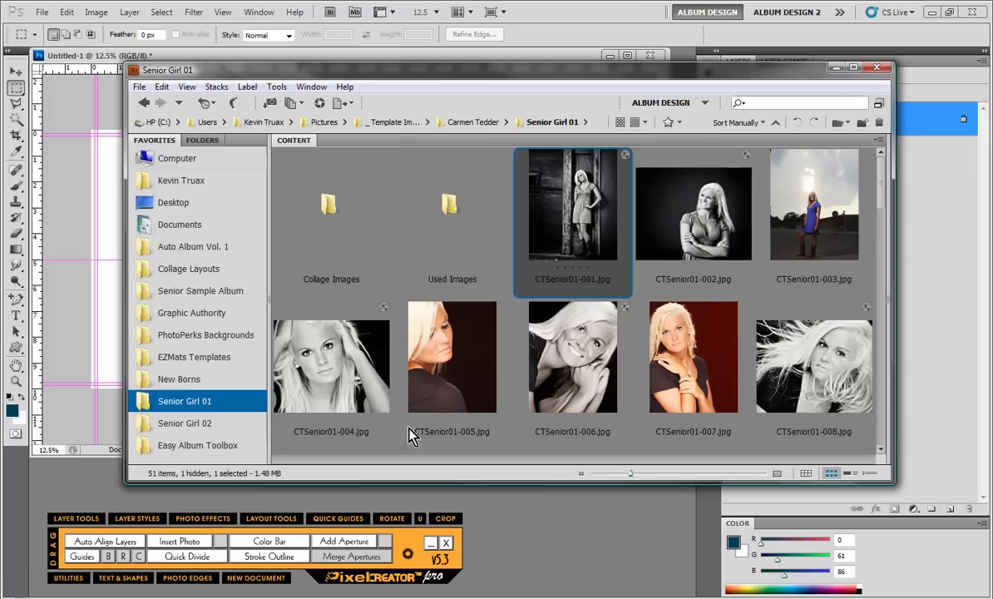
pyautogui.click(179, 248)
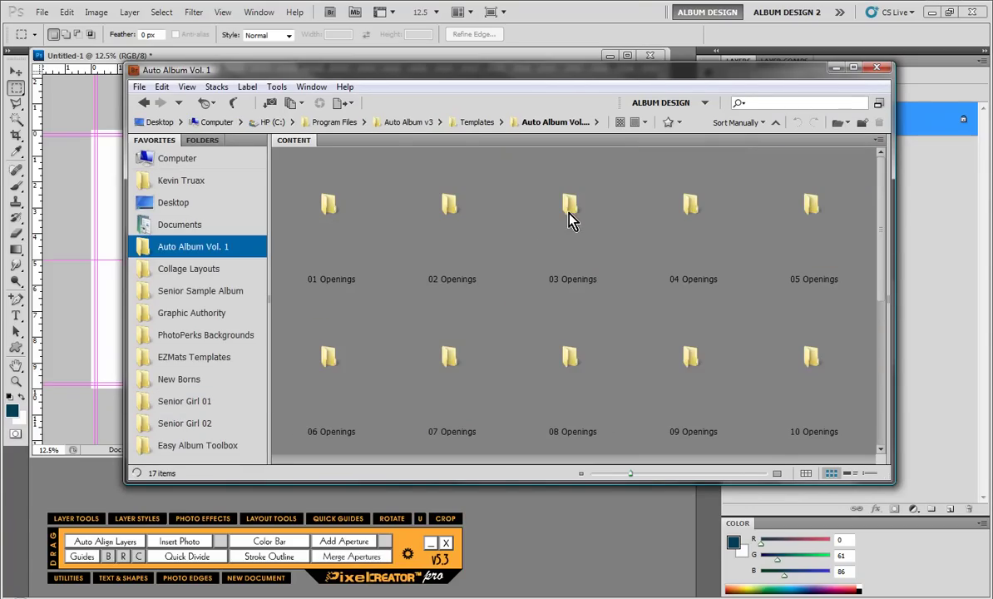
pyautogui.doubleClick(532, 218)
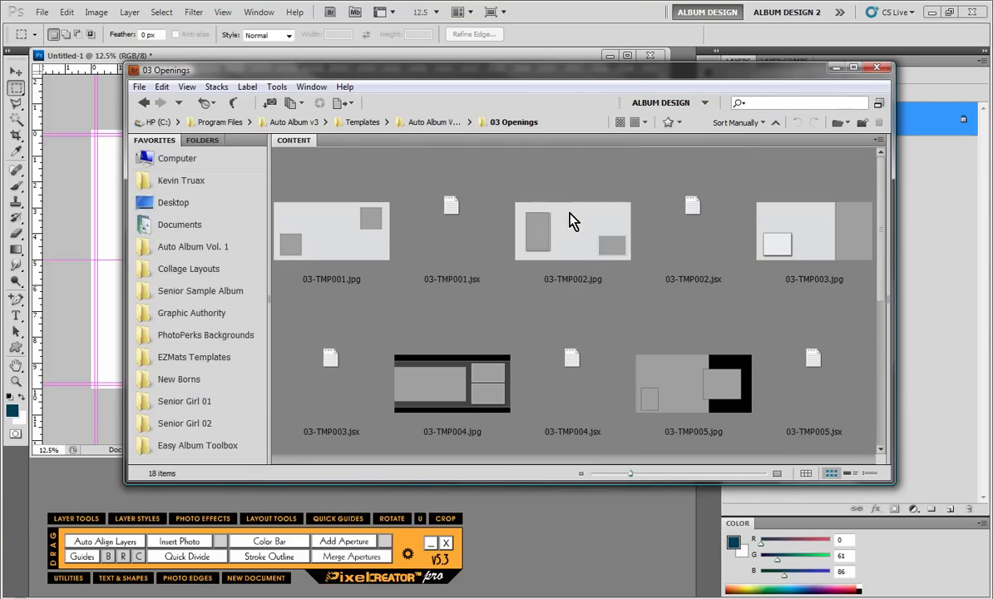
pyautogui.click(573, 361)
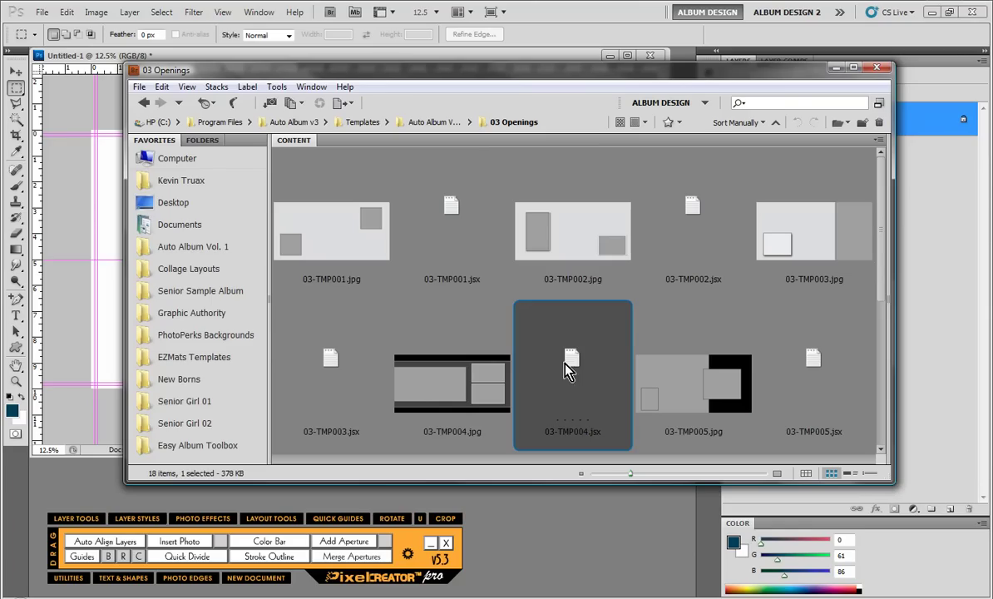
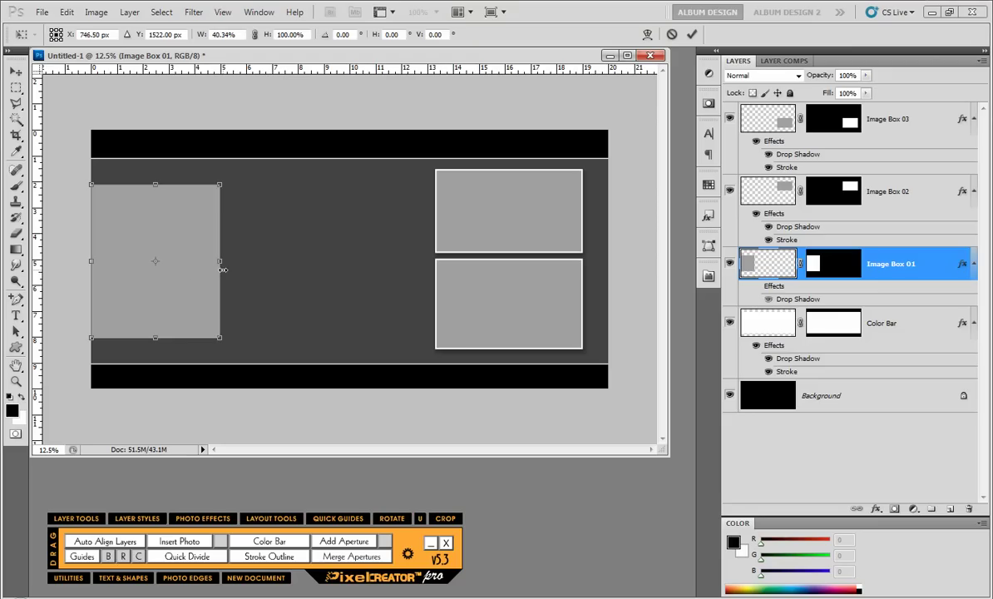
# - Apply the 40.34% width to Image Box 01, duplicate it alongside, and shift both boxes slightly inward from the spread's left edge
pyautogui.press('Return')
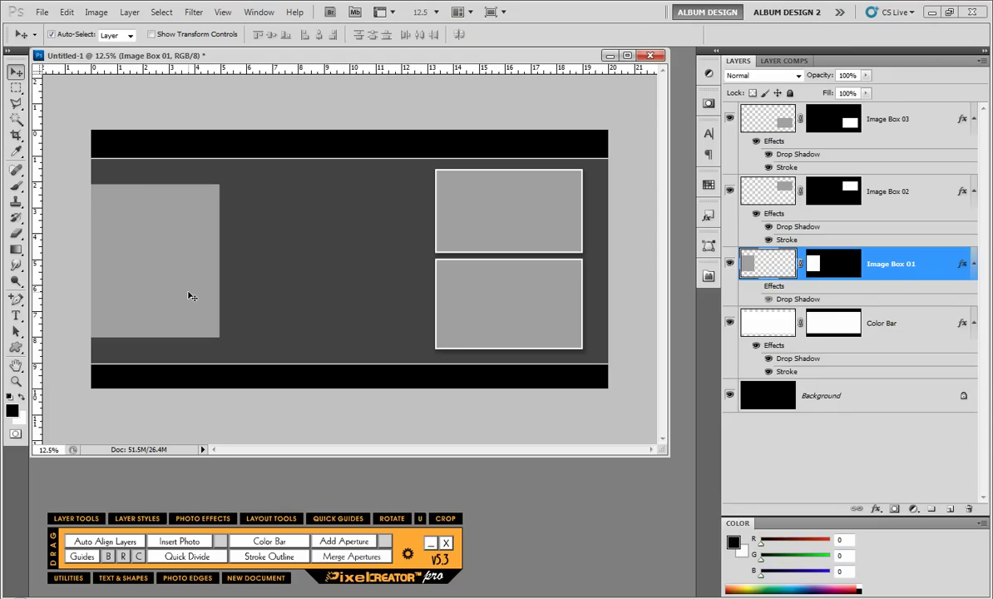
pyautogui.moveTo(189, 277); pyautogui.dragTo(326, 283)
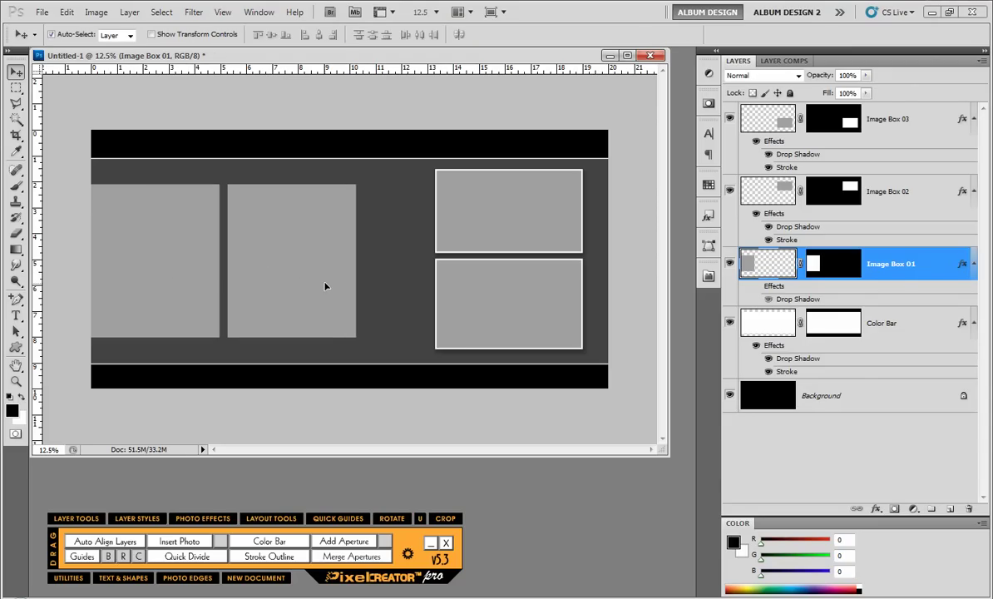
pyautogui.keyDown('shift'); pyautogui.click(177, 284); pyautogui.keyUp('shift')
pyautogui.moveTo(177, 283); pyautogui.dragTo(200, 283)
pyautogui.click(433, 408)
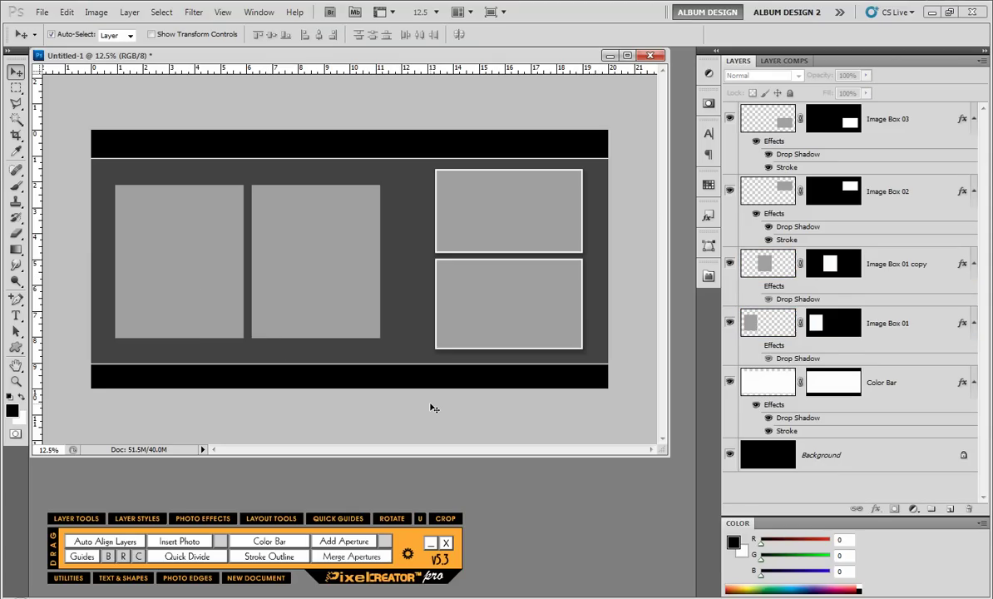
# - Insert CTSenior01-004.jpg and CTSenior01-008.jpg from Senior Girl 01 into the two tall boxes, and CTSenior01-002.jpg into Image Box 02
pyautogui.click(195, 225)
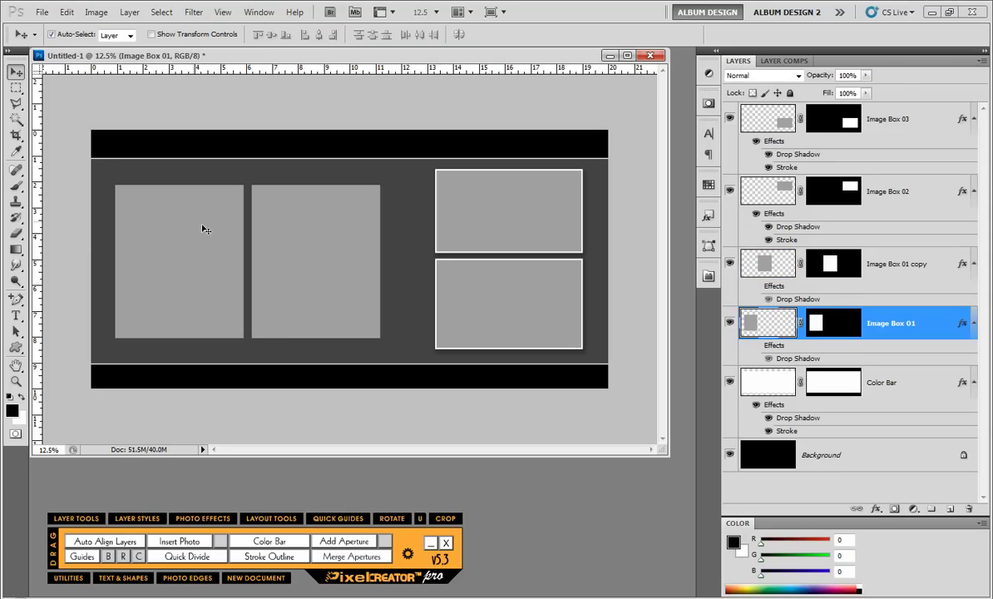
pyautogui.keyDown('shift'); pyautogui.click(301, 237); pyautogui.keyUp('shift')
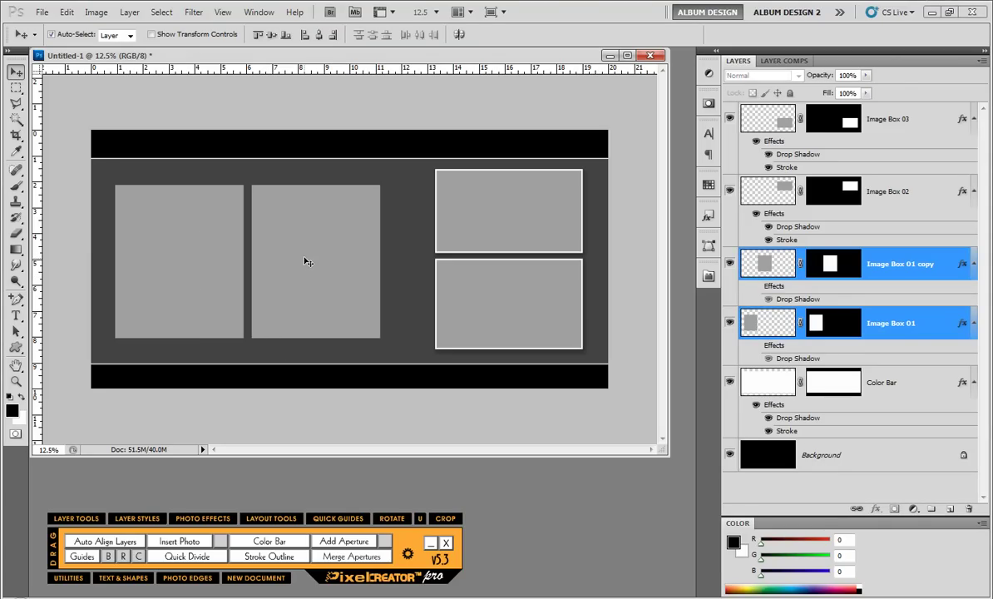
pyautogui.hotkey('ctrl', 'alt', 'o')
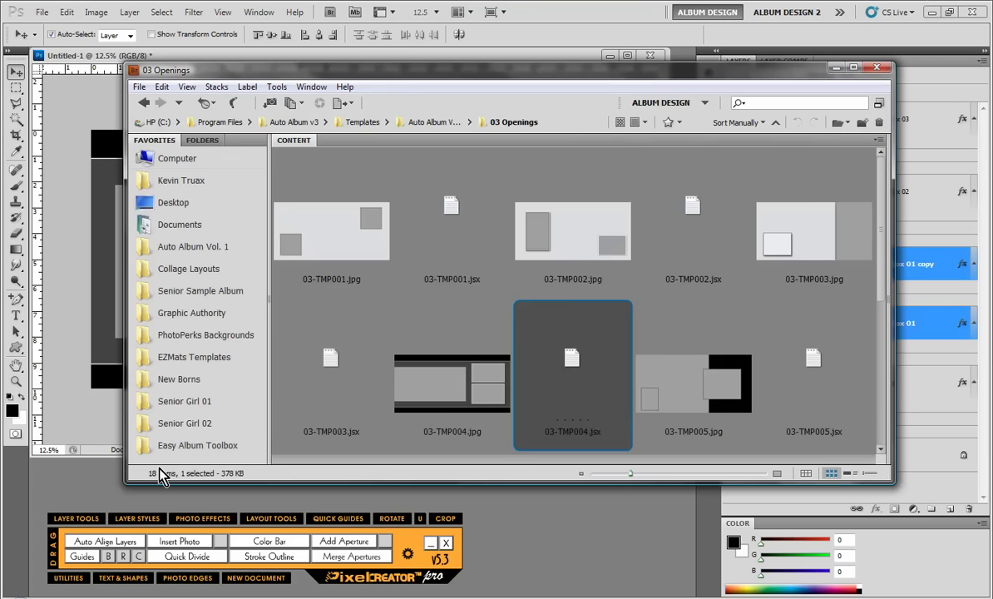
pyautogui.click(183, 401)
pyautogui.click(326, 351)
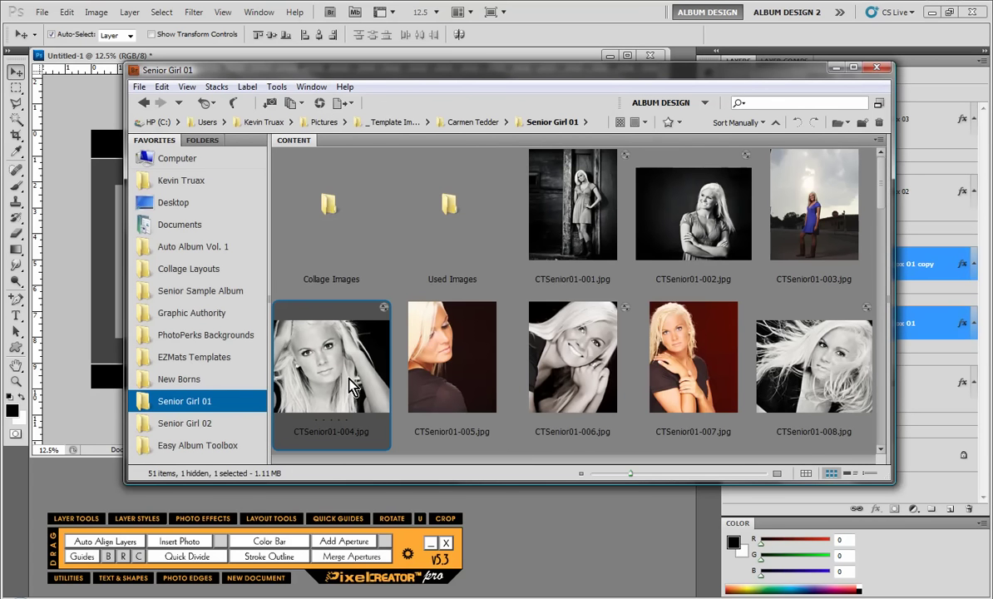
pyautogui.keyDown('ctrl'); pyautogui.click(737, 358); pyautogui.keyUp('ctrl')
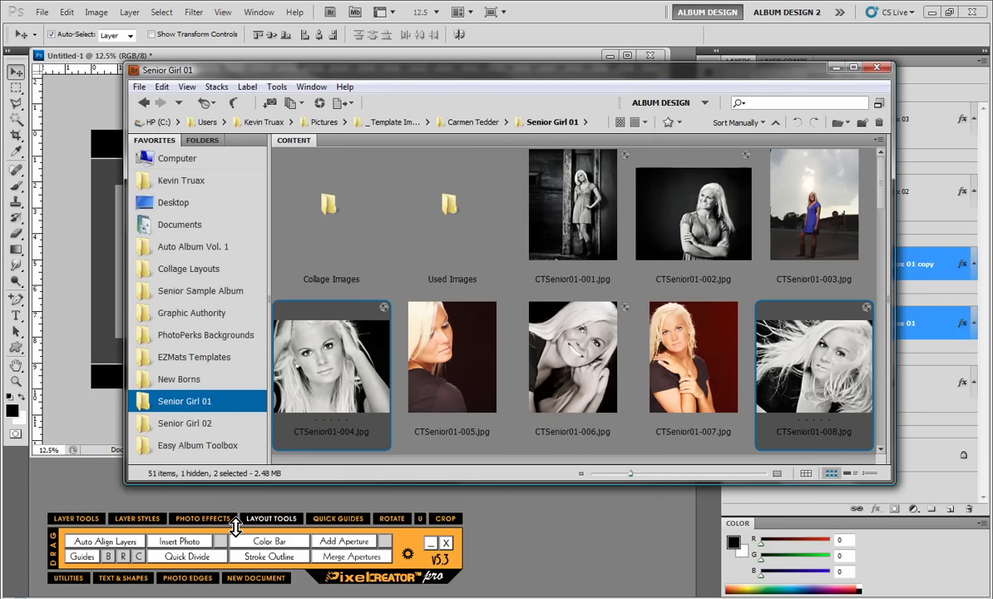
pyautogui.click(184, 540)
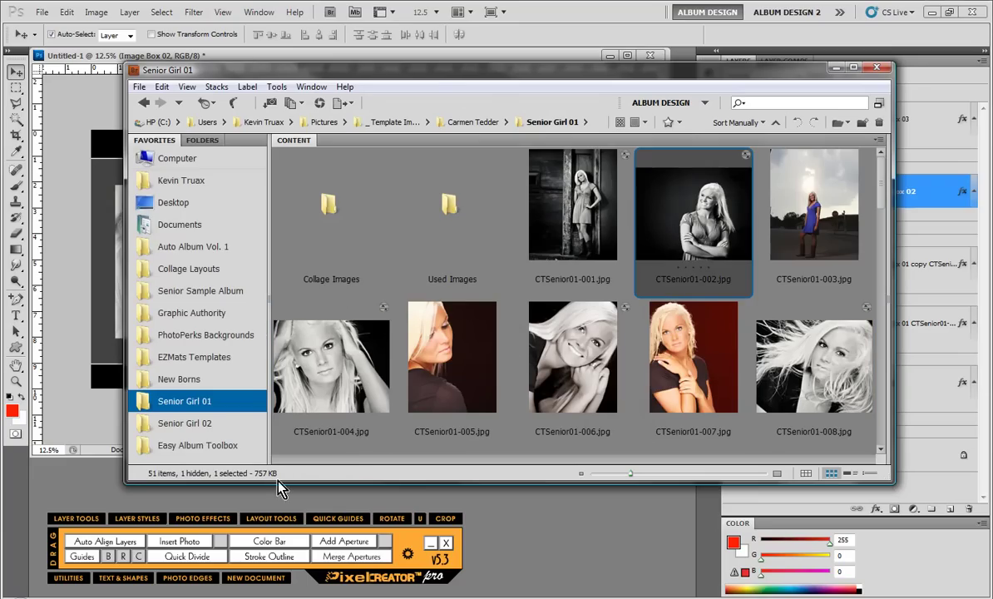
pyautogui.click(190, 541)
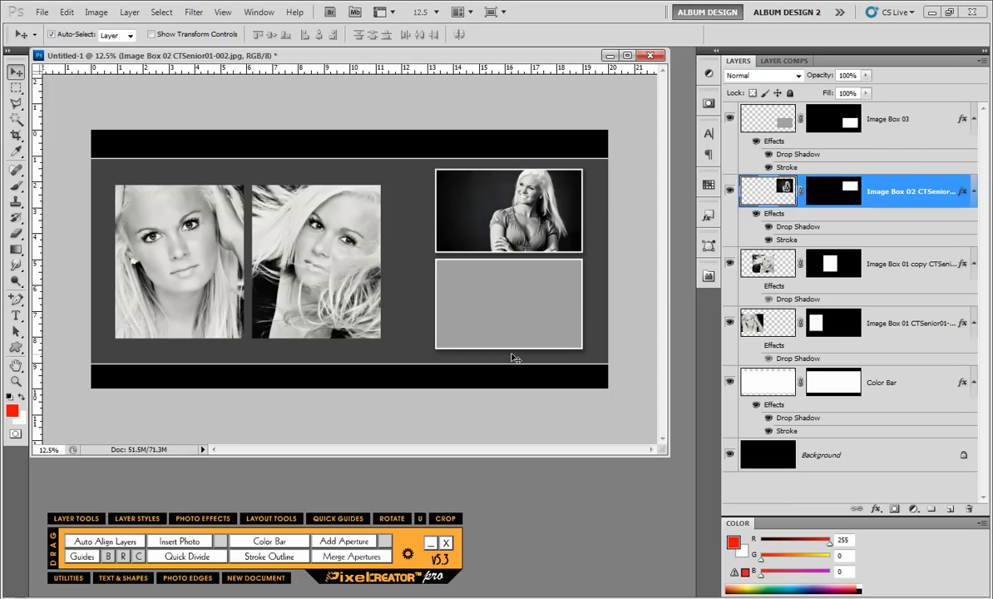
# - Swap the photos in the second tall box and Image Box 02, nudging CTSenior01-002.jpg slightly left within its new box
pyautogui.click(327, 246)
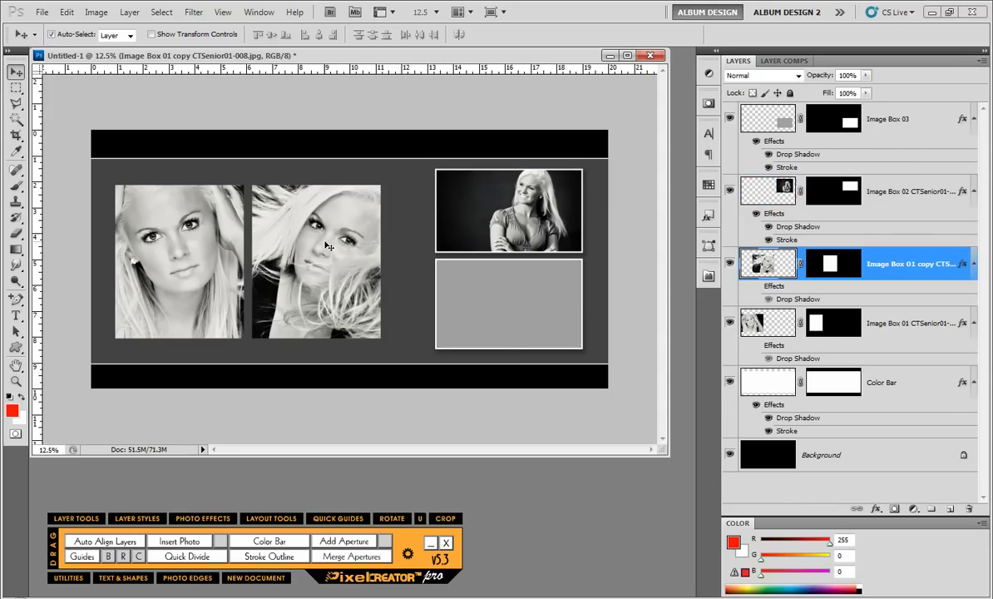
pyautogui.keyDown('shift'); pyautogui.click(505, 215); pyautogui.keyUp('shift')
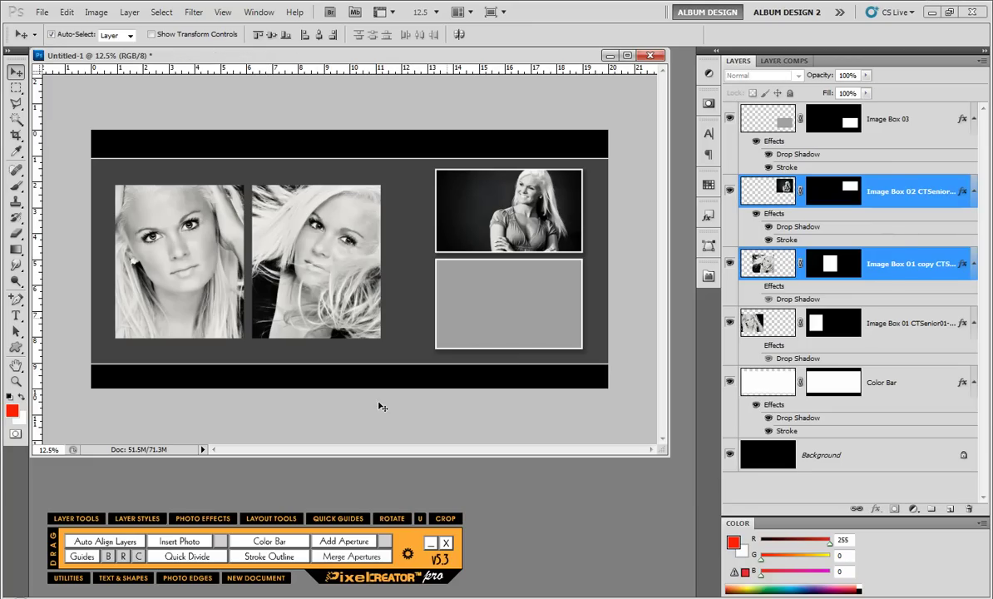
pyautogui.click(271, 518)
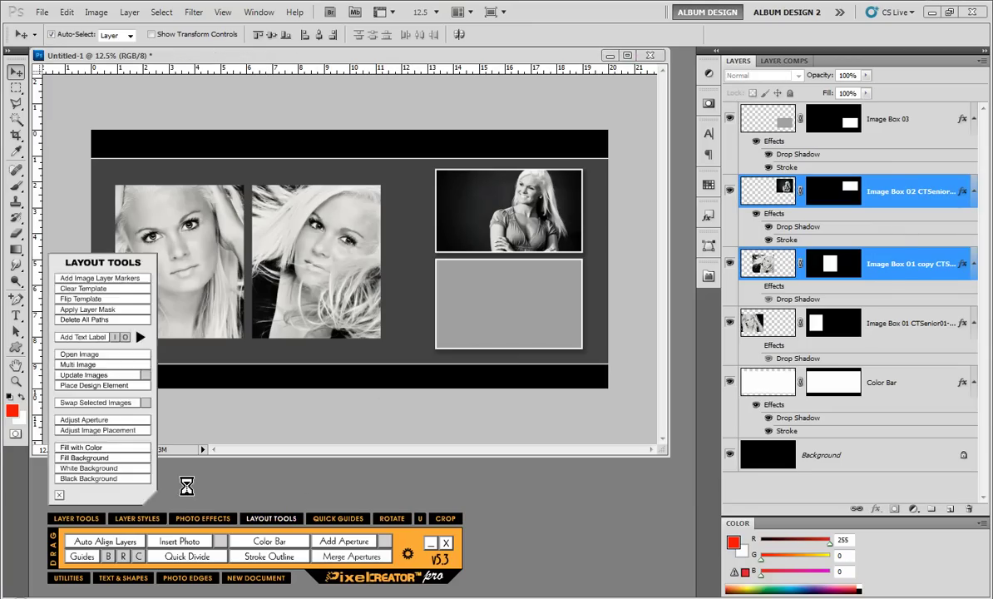
pyautogui.click(105, 404)
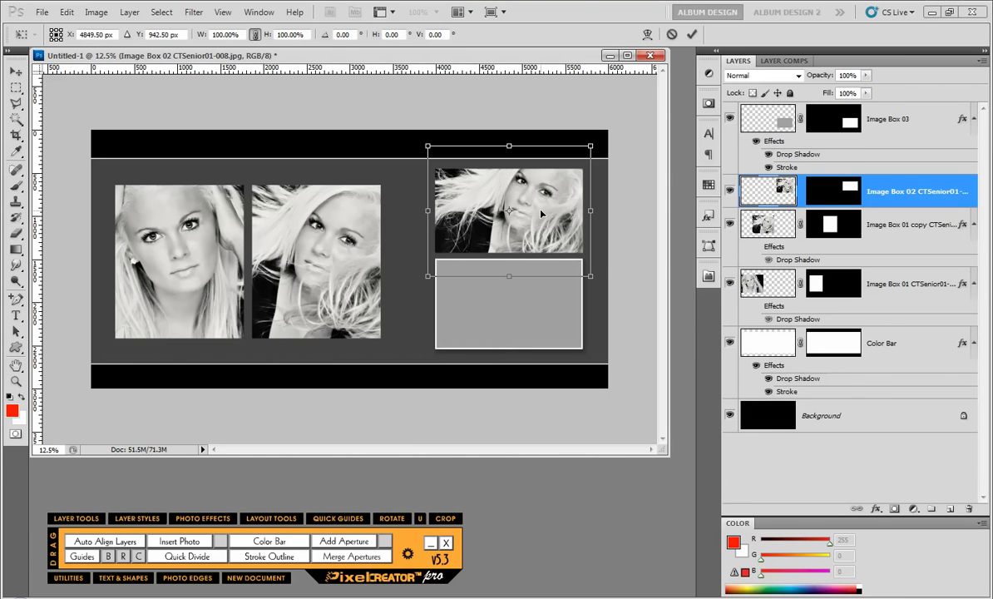
pyautogui.press('Return')
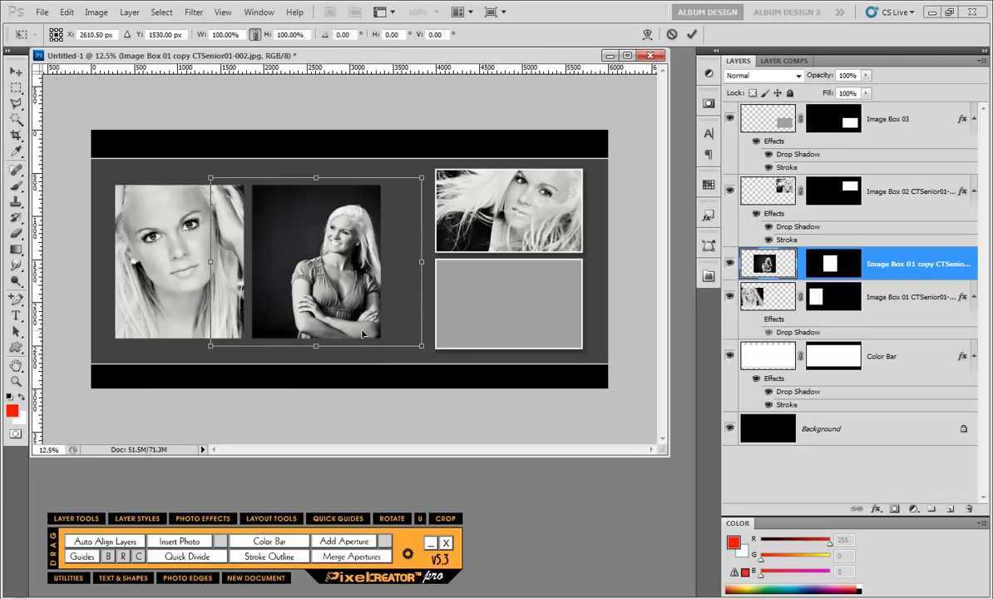
pyautogui.moveTo(368, 322)
pyautogui.mouseDown()
pyautogui.moveTo(337, 324)
pyautogui.moveTo(353, 324)
pyautogui.mouseUp()
pyautogui.press('Return')
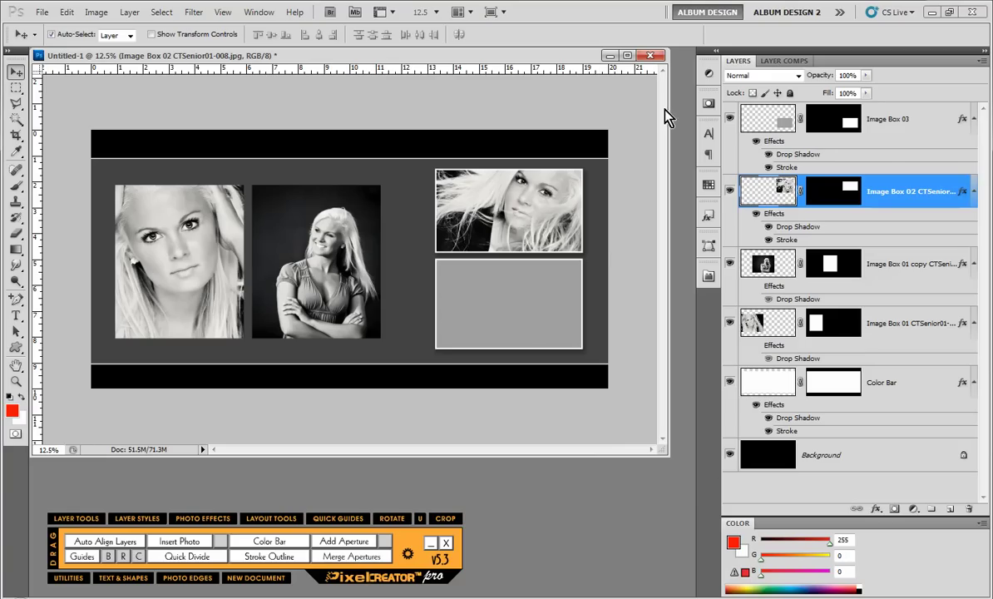
# - Close the album spread document without saving it
pyautogui.click(650, 55)
pyautogui.click(488, 236)
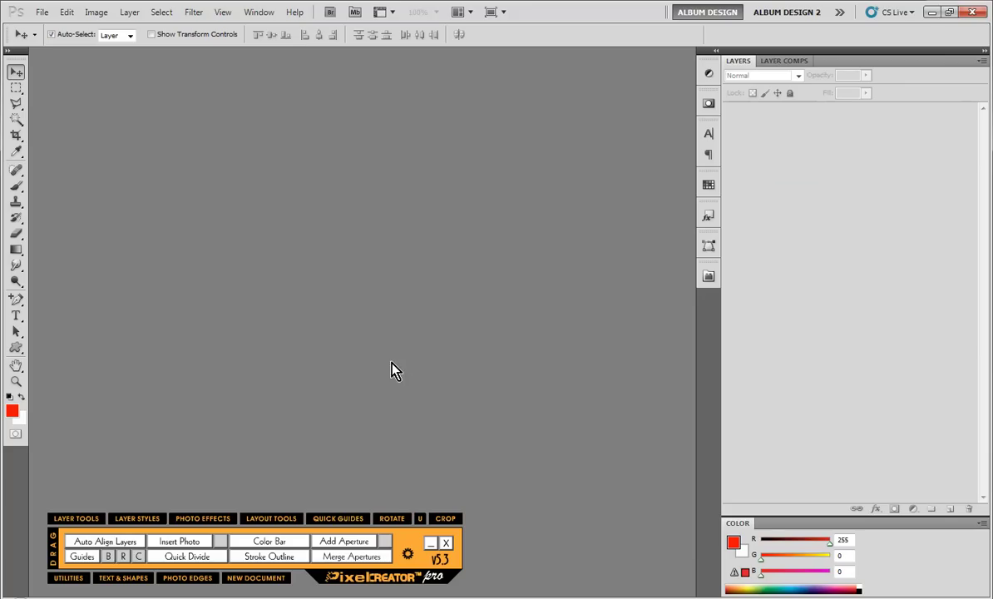
# - Create a new custom document 7 inches wide and 5 inches high at 300 pixels/inch with a white background
pyautogui.click(282, 580)
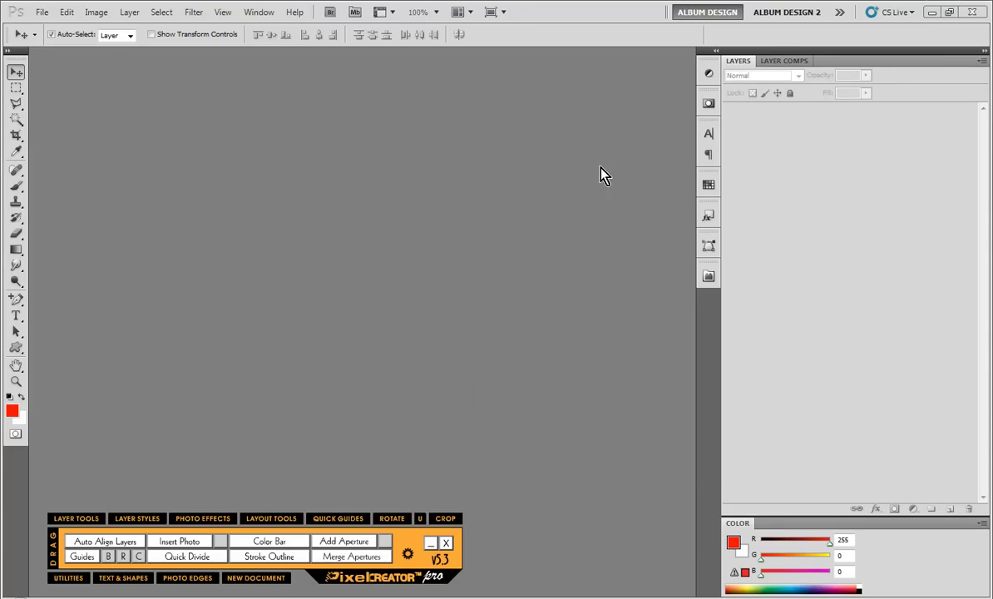
pyautogui.click(701, 89)
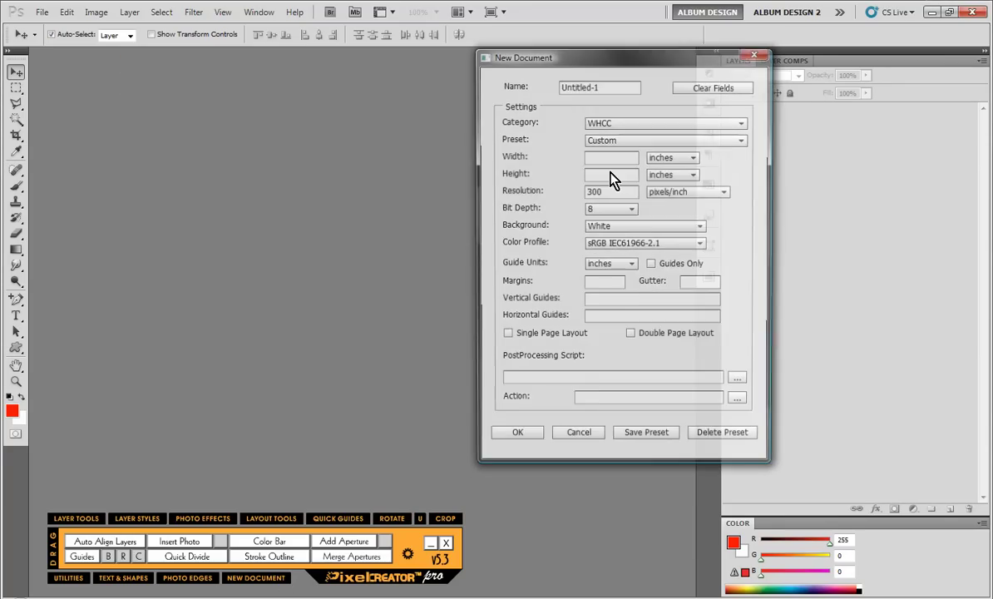
pyautogui.click(608, 158)
pyautogui.write('7')
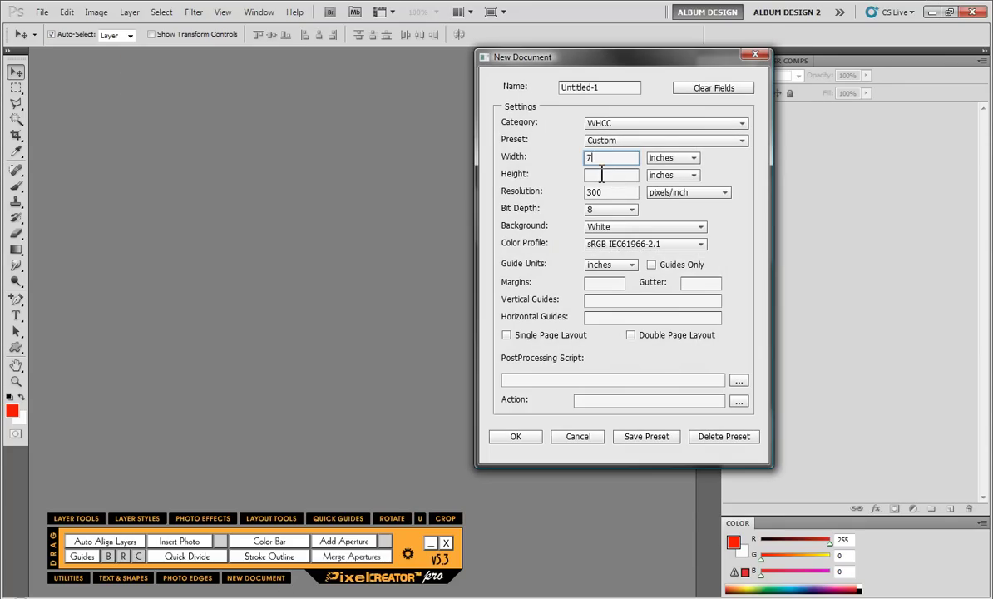
pyautogui.click(604, 175)
pyautogui.write('5')
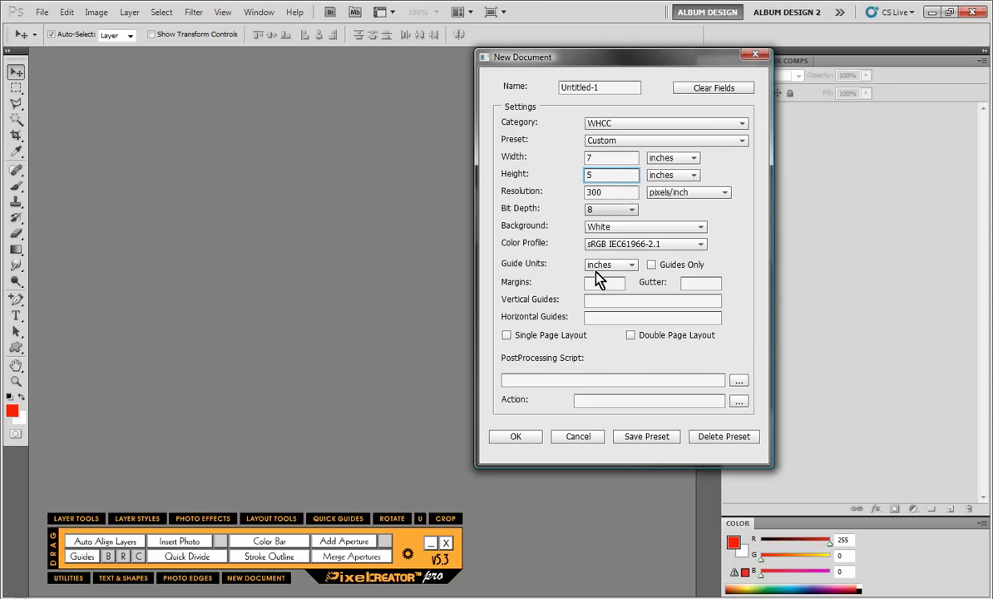
pyautogui.click(531, 437)
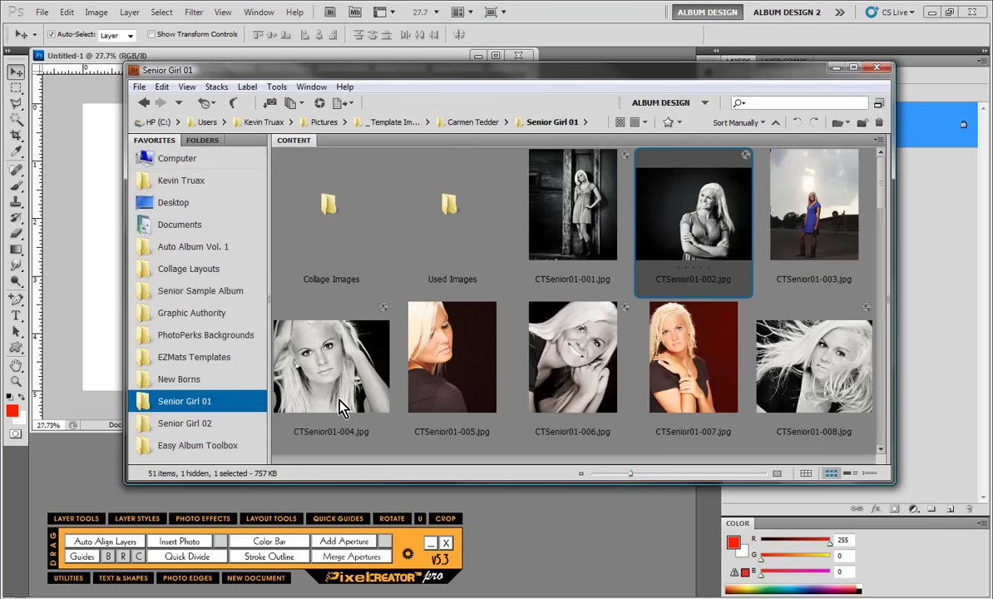
# - Apply the template script 03-TMP004.jsx from the 03 Openings folder of Auto Album Vol. 1 to the new document
pyautogui.click(198, 247)
pyautogui.doubleClick(572, 224)
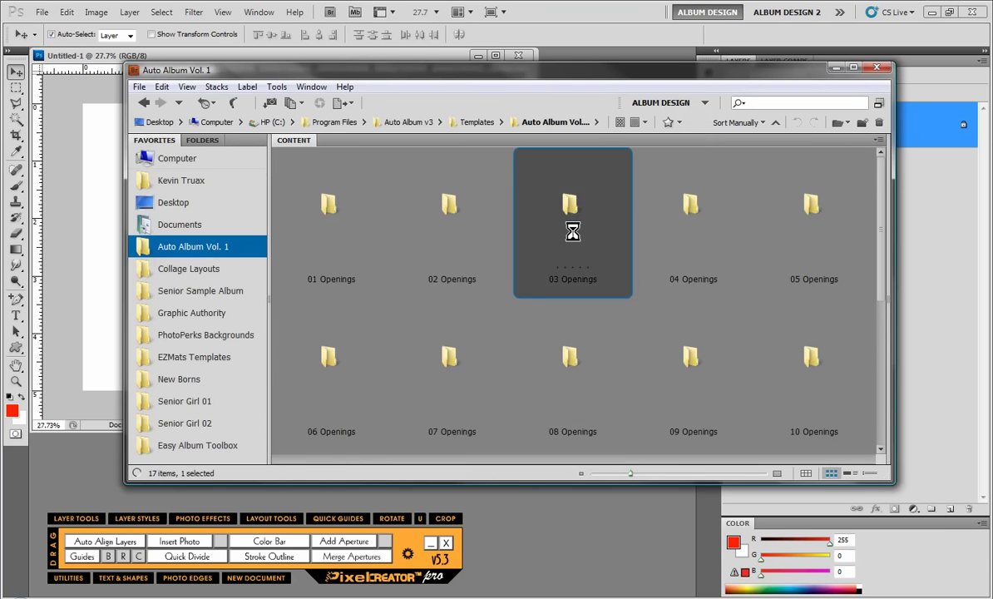
pyautogui.doubleClick(571, 360)
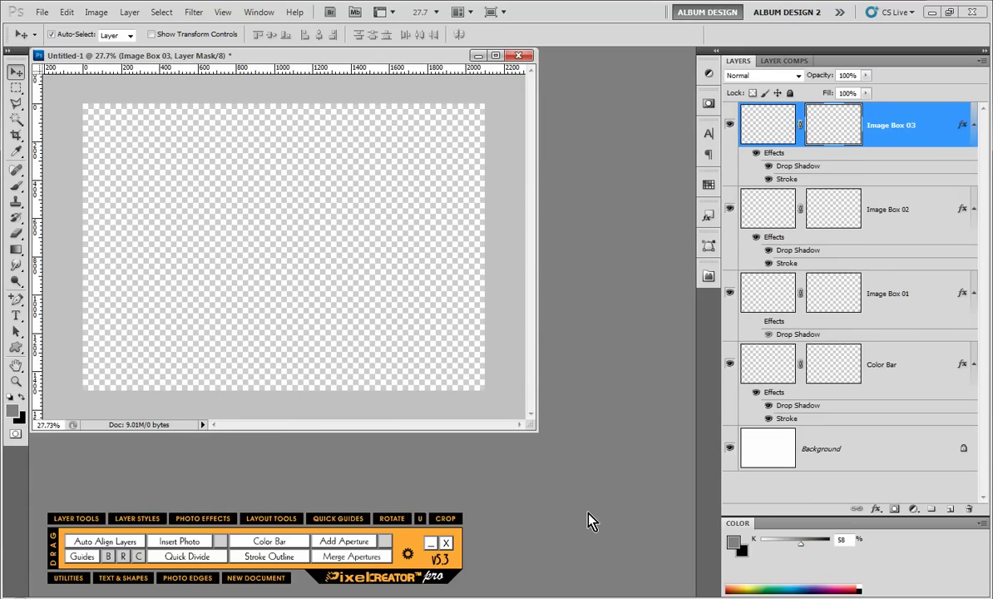
pyautogui.click(522, 343)
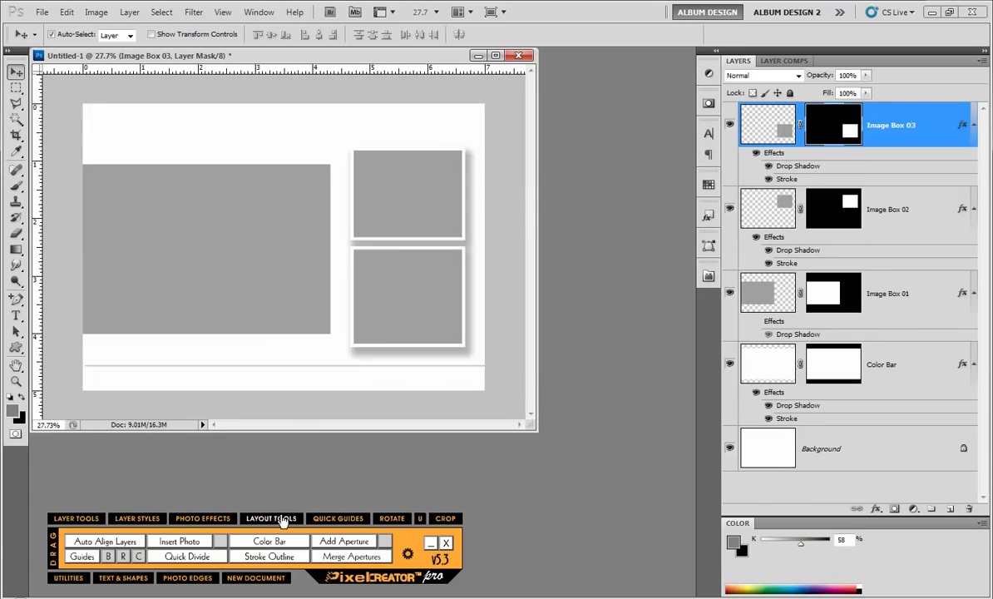
# - Turn the template's Background layer black with the PixelCreator layout tools and enlarge the document window around the canvas
pyautogui.click(283, 520)
pyautogui.click(106, 453)
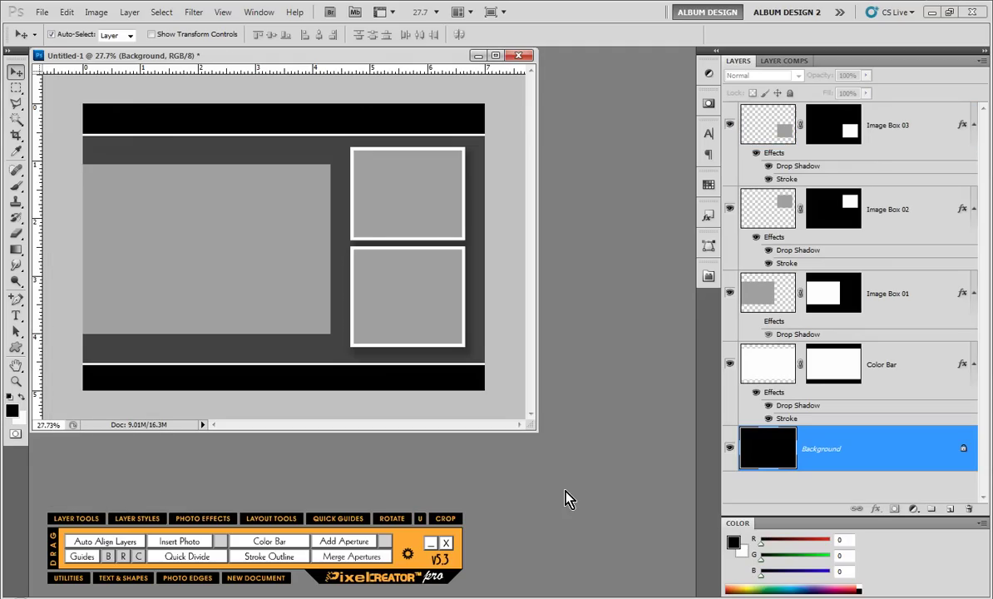
pyautogui.moveTo(533, 427); pyautogui.dragTo(589, 450)
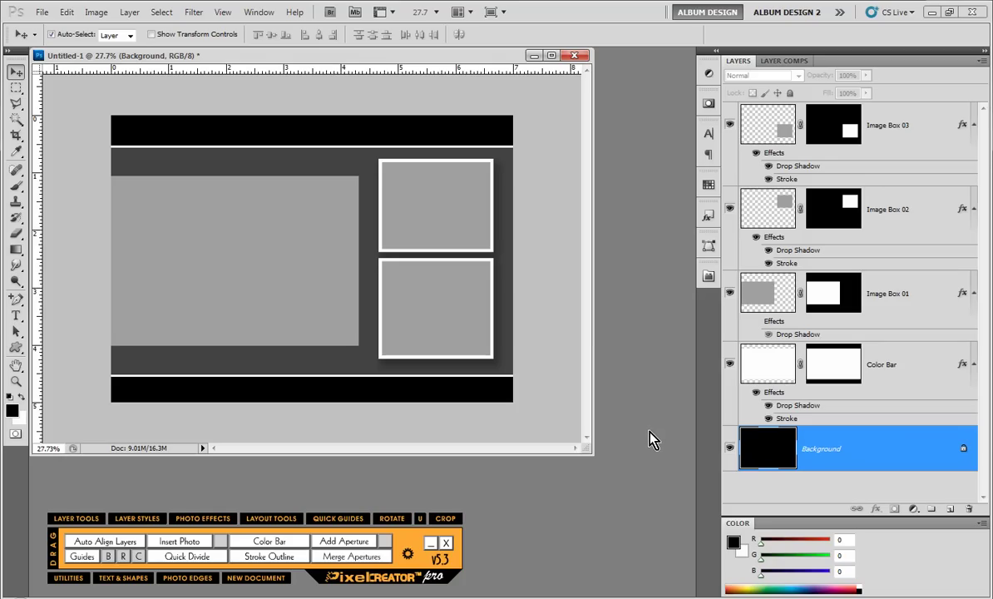
pyautogui.click(553, 343)
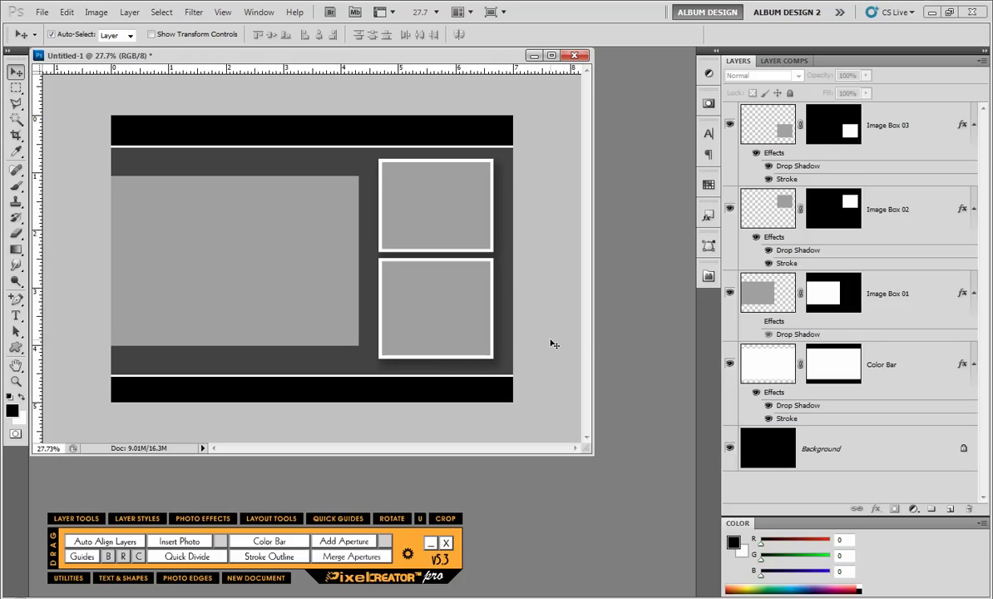
# - Close the 7 × 5 inch template document without saving it
pyautogui.click(574, 55)
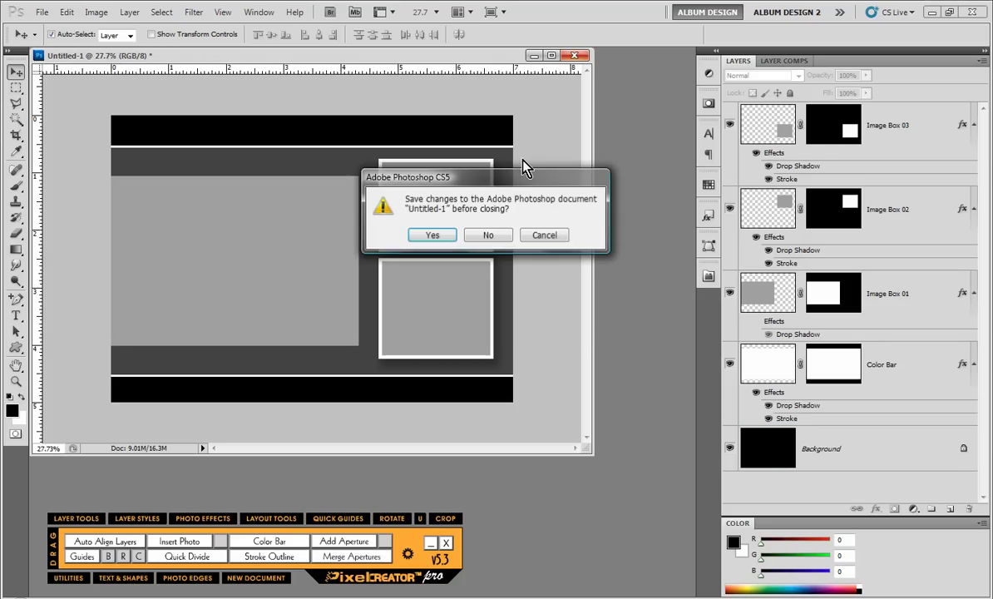
pyautogui.click(497, 236)
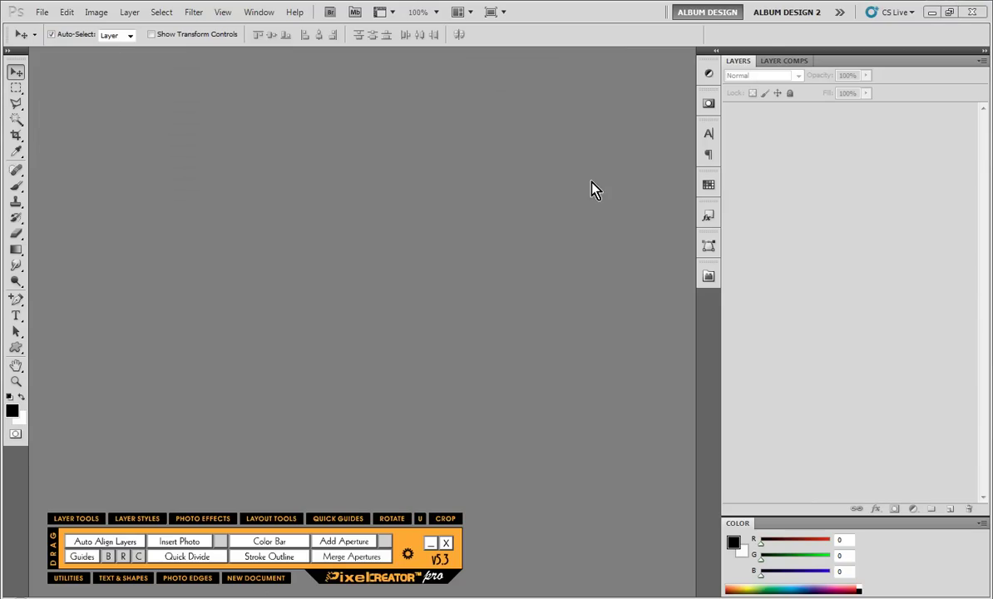
pyautogui.hotkey('ctrl', 'n')
pyautogui.press('Escape')
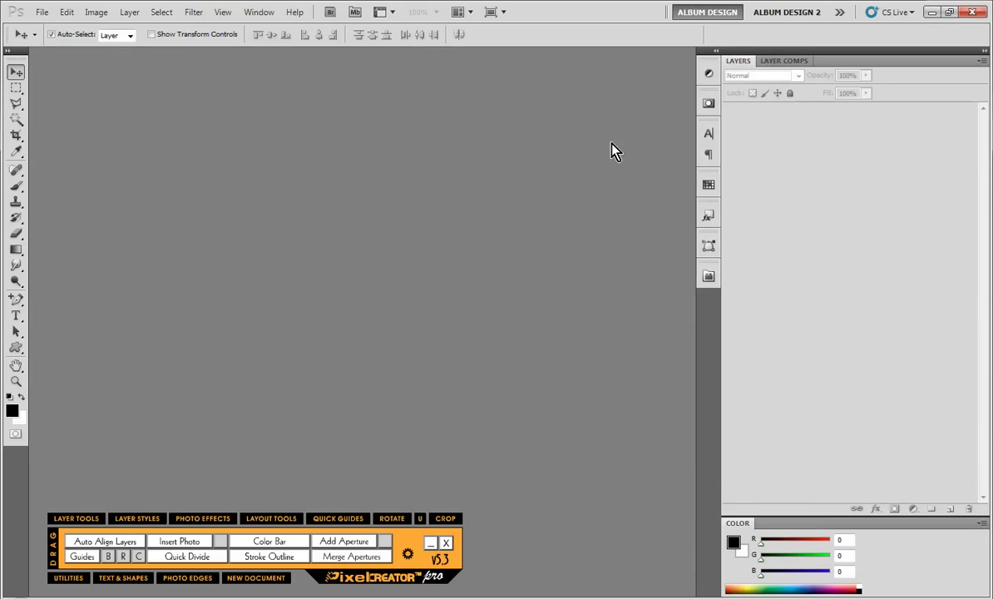
# - Create a 20 × 10 inch document at 300 pixels/inch with Double Page Layout guides and show the whole canvas in its window
pyautogui.hotkey('ctrl', 'n')
pyautogui.click(602, 158)
pyautogui.write('2')
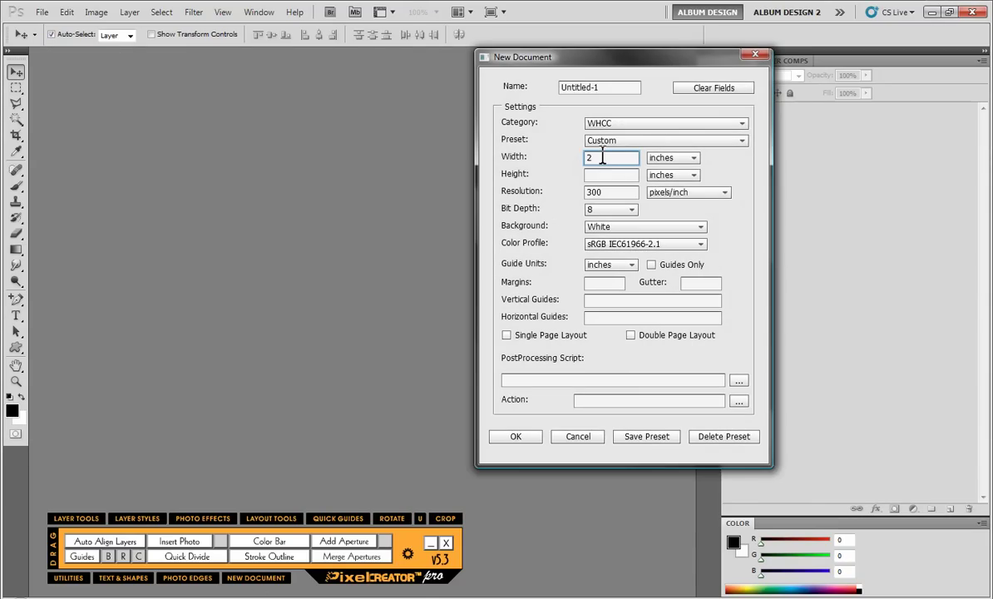
pyautogui.write('0')
pyautogui.click(602, 175)
pyautogui.write('1')
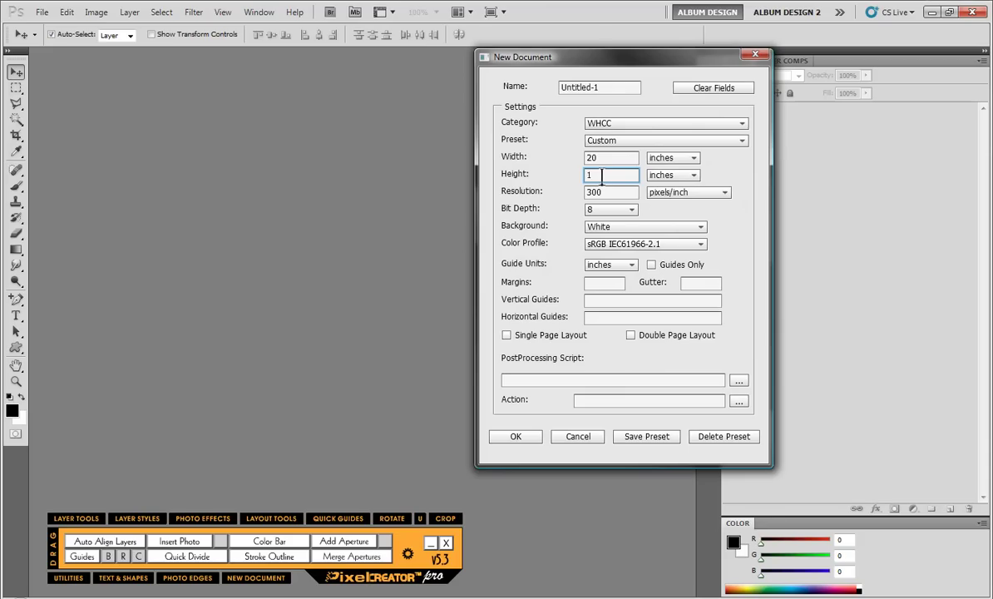
pyautogui.write('0')
pyautogui.click(630, 334)
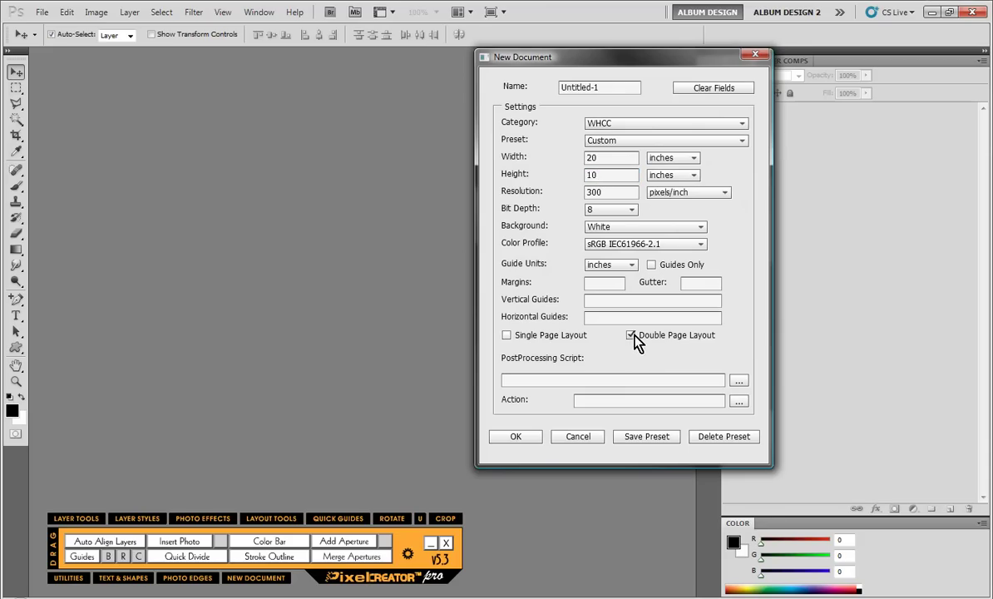
pyautogui.click(532, 435)
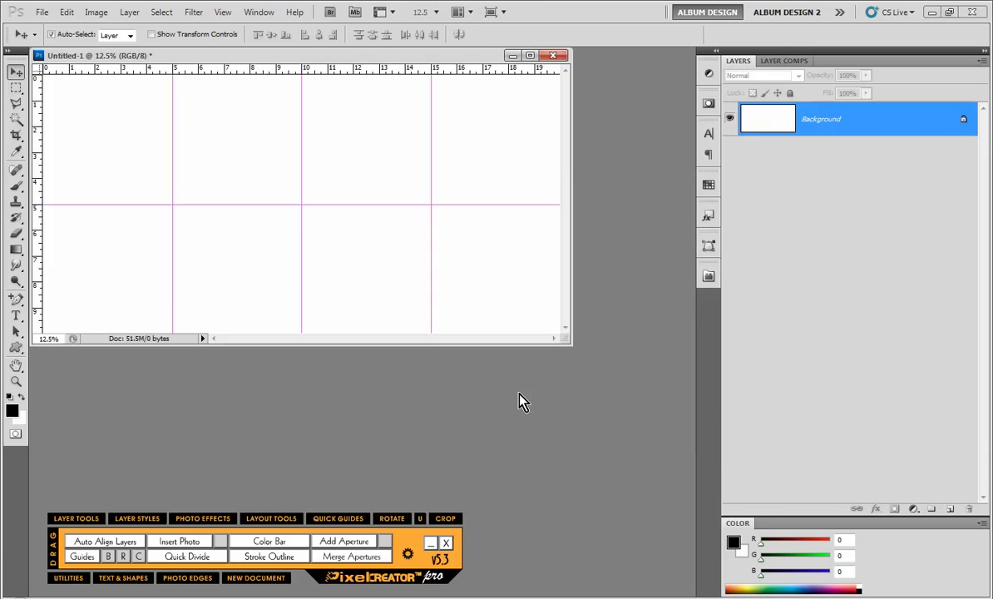
pyautogui.moveTo(663, 449); pyautogui.dragTo(637, 432)
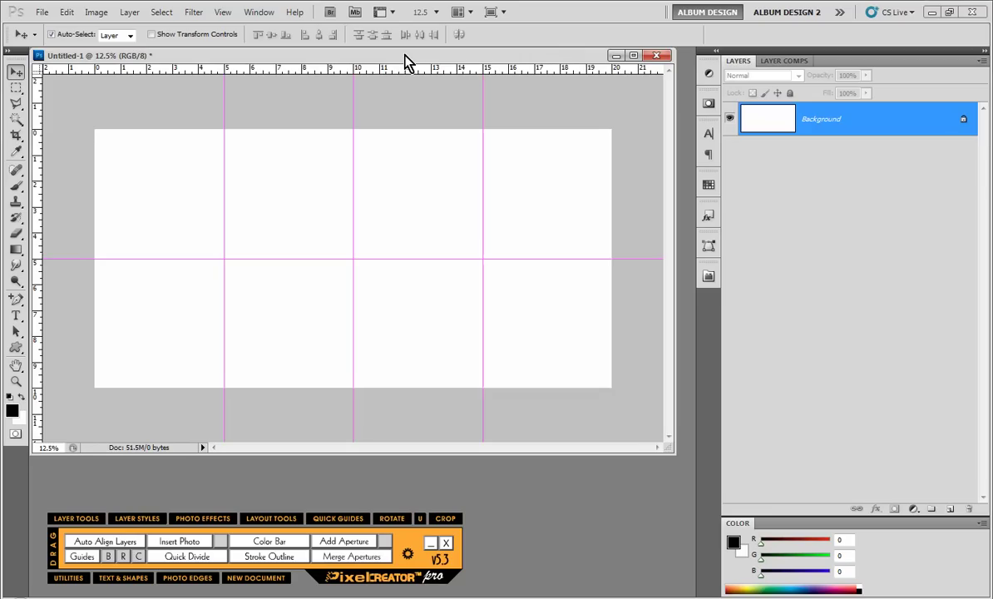
pyautogui.moveTo(406, 60); pyautogui.dragTo(411, 70)
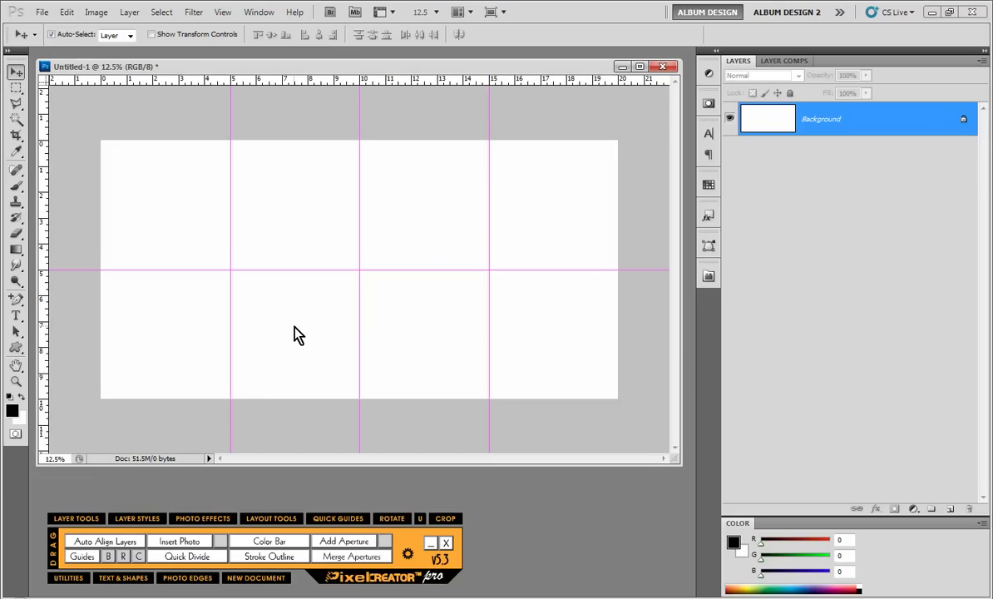
# - Marquee a full-height area about 5 inches wide, insert CTSenior01-001.jpg from Senior Girl 01, and reposition the photo to centre the girl
pyautogui.click(17, 88)
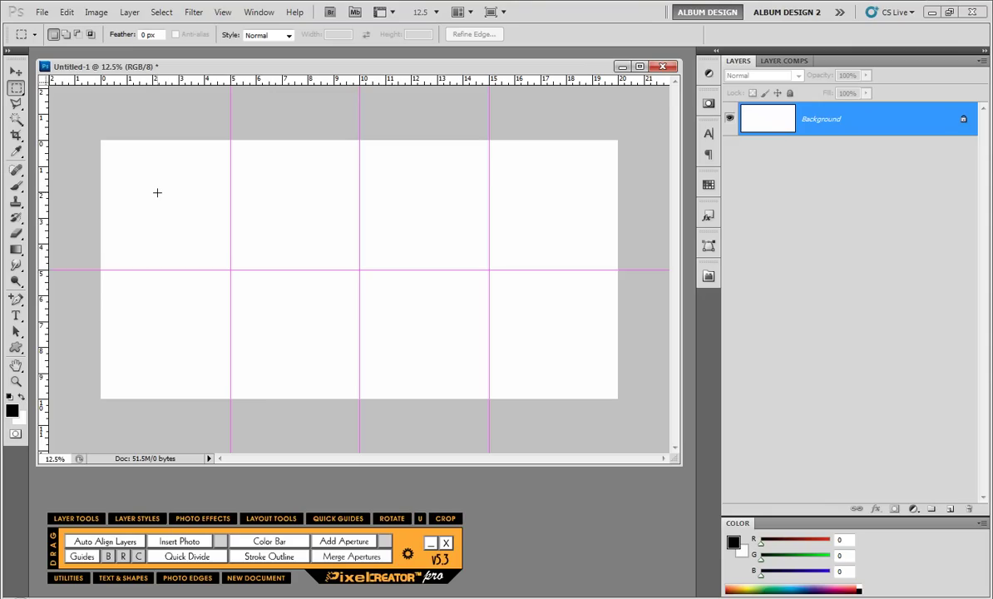
pyautogui.moveTo(210, 291); pyautogui.dragTo(283, 416)
pyautogui.hotkey('ctrl', 'alt', 'o')
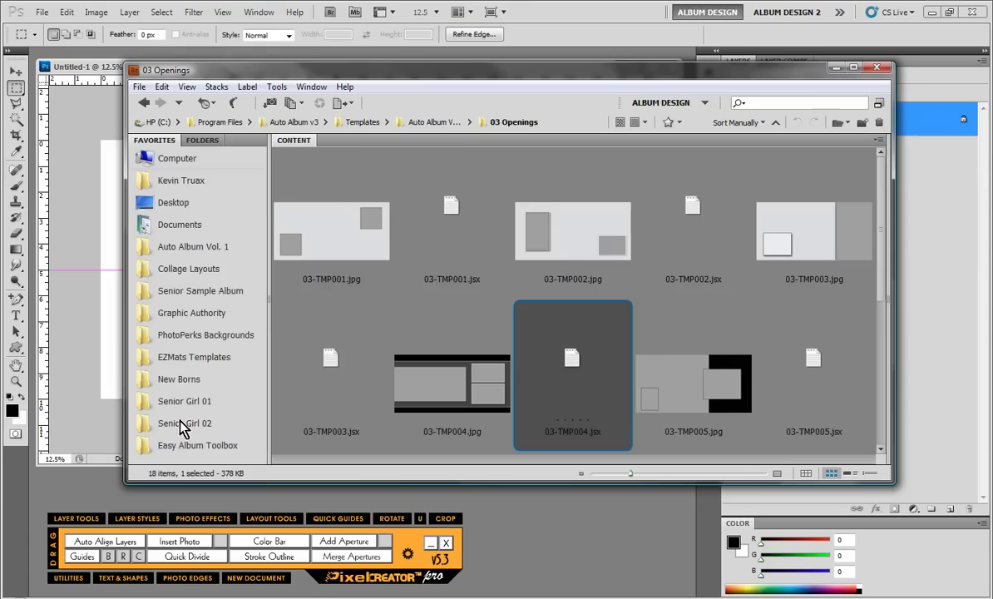
pyautogui.click(184, 402)
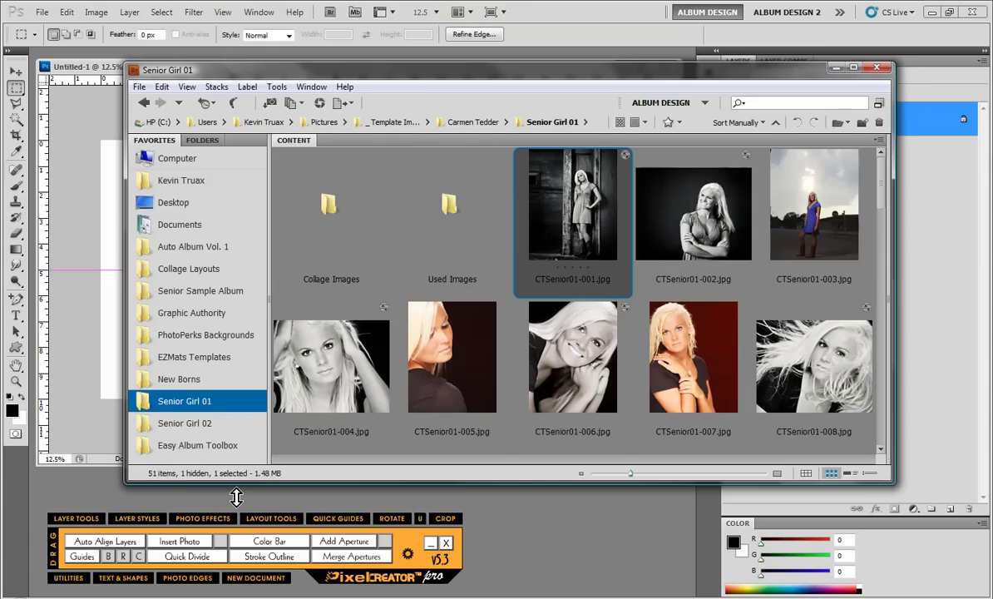
pyautogui.click(206, 543)
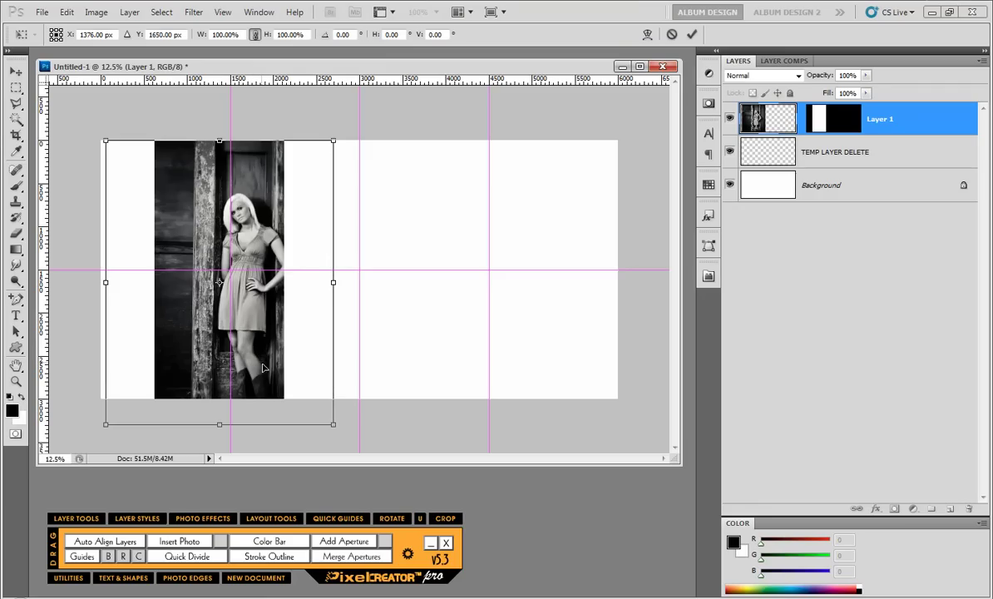
pyautogui.moveTo(263, 370); pyautogui.dragTo(245, 356)
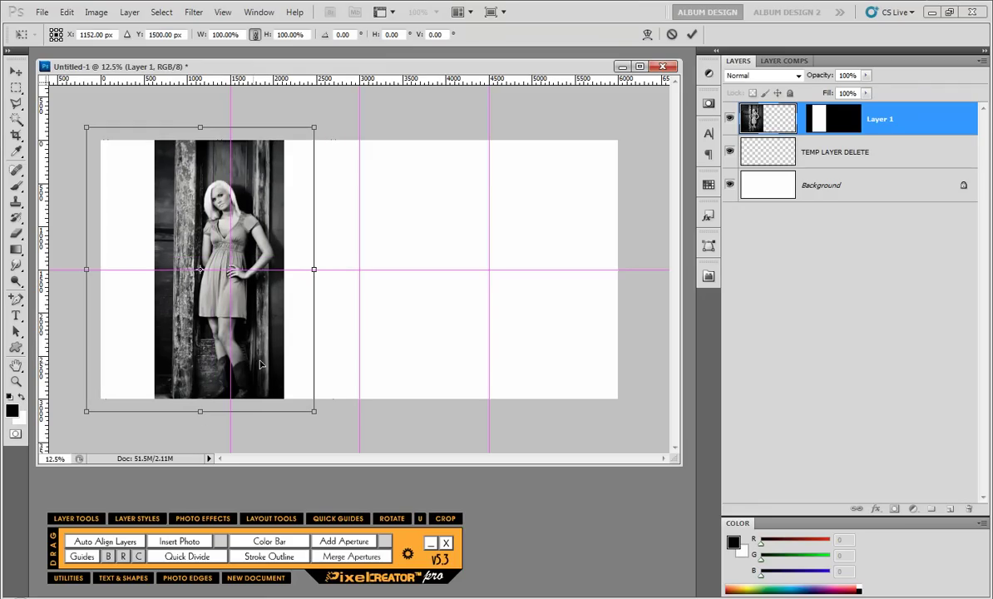
pyautogui.press('Return')
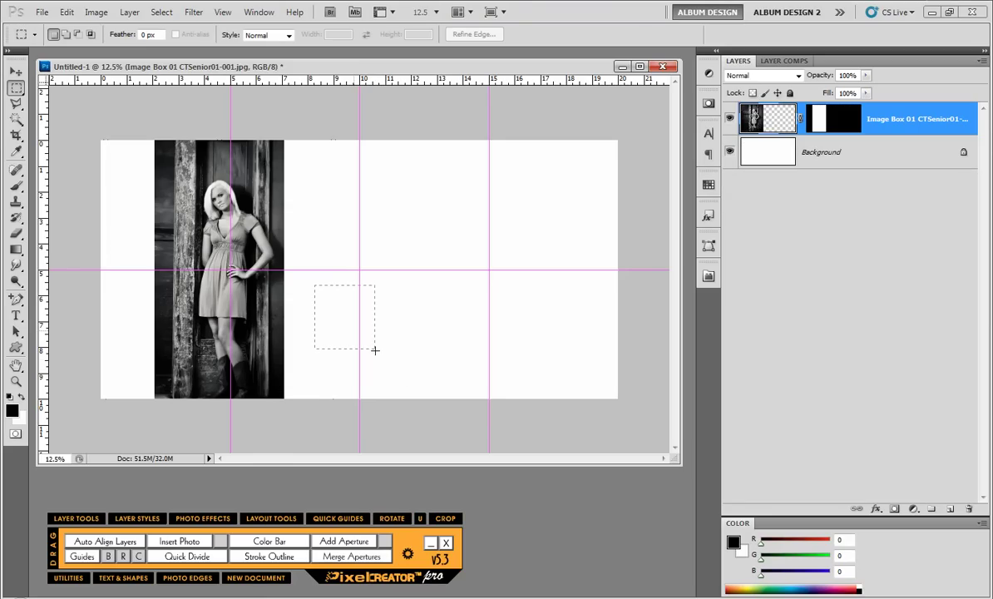
# - Marquee a nearly square area about 4 inches wide beside the tall photo and insert CTSenior01-008.jpg into it
pyautogui.moveTo(375, 350); pyautogui.dragTo(414, 380)
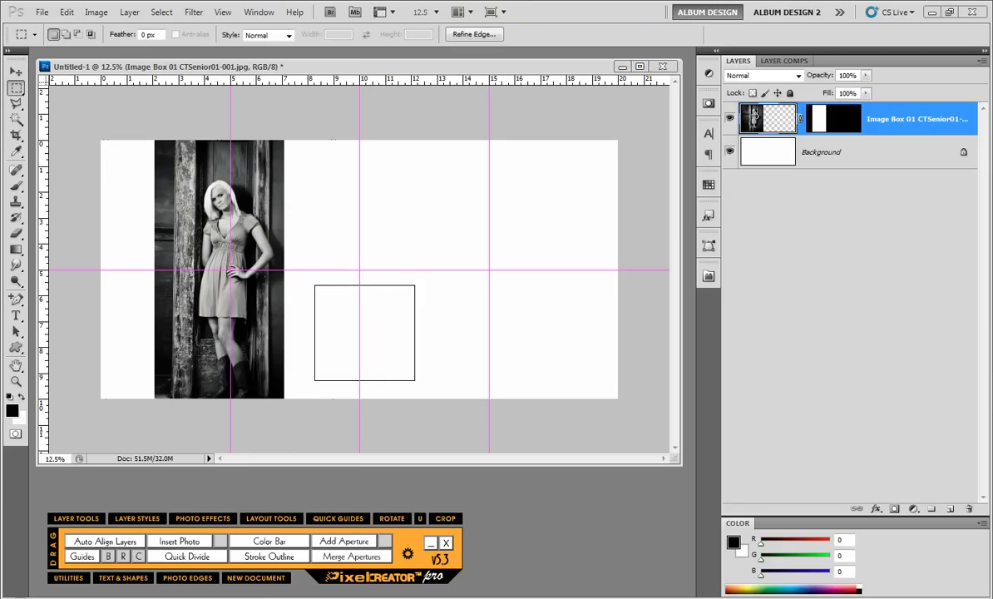
pyautogui.hotkey('alt', 'Tab')
pyautogui.click(796, 366)
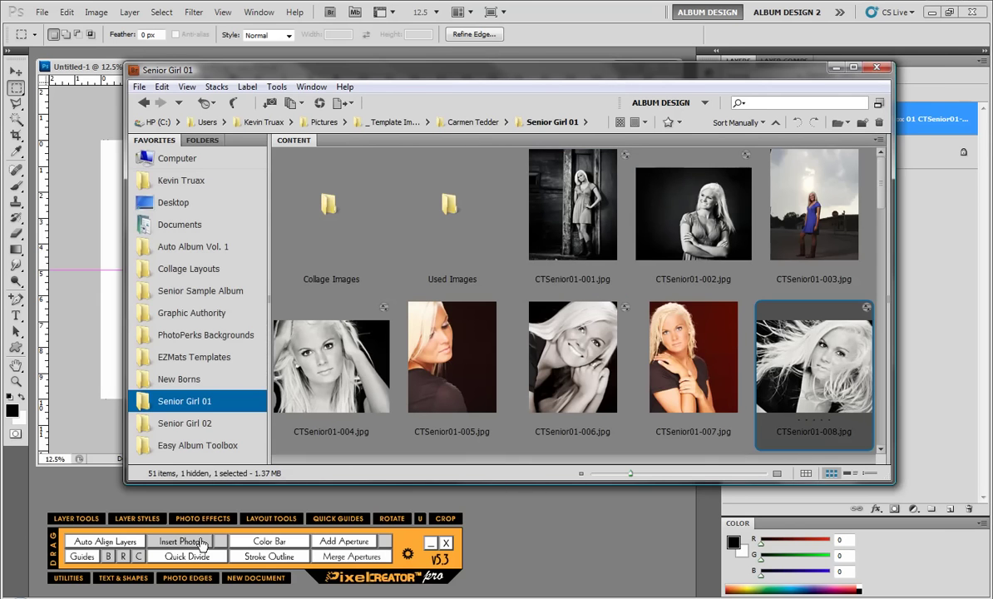
pyautogui.click(202, 542)
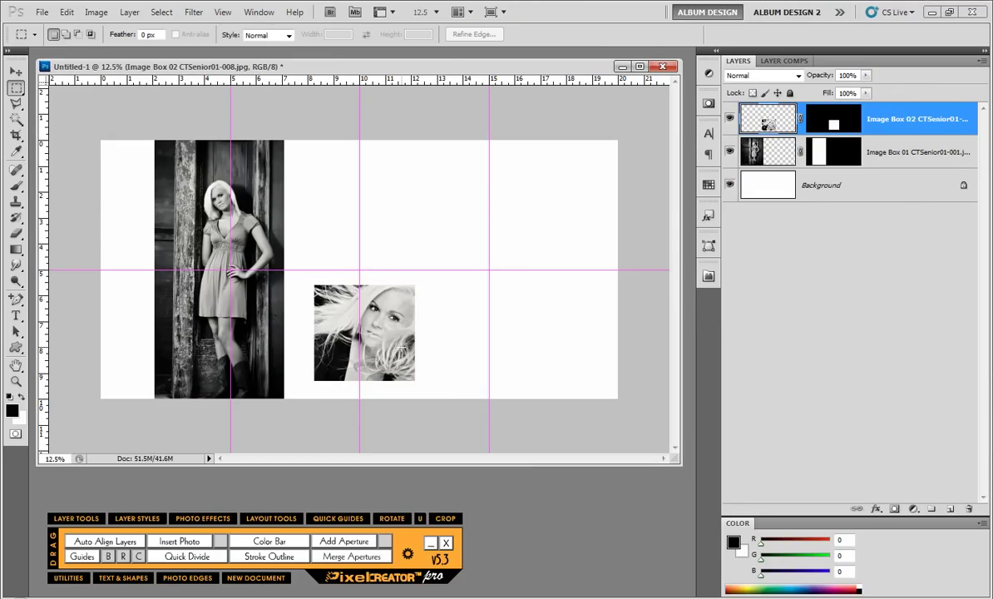
# - Select both inserted photo boxes on the spread and delete them
pyautogui.click(15, 71)
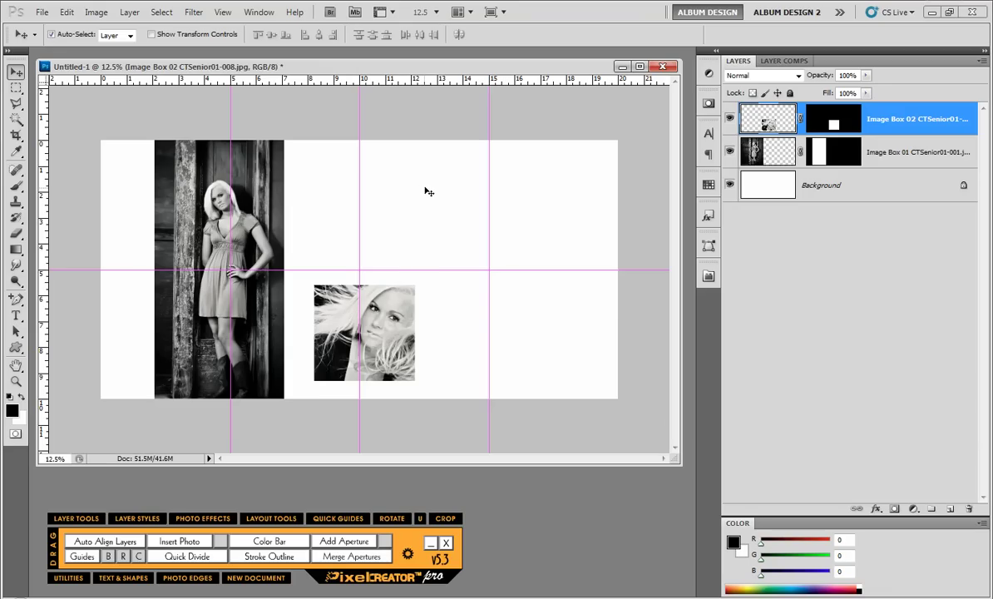
pyautogui.moveTo(428, 192); pyautogui.dragTo(242, 307)
pyautogui.press('Delete')
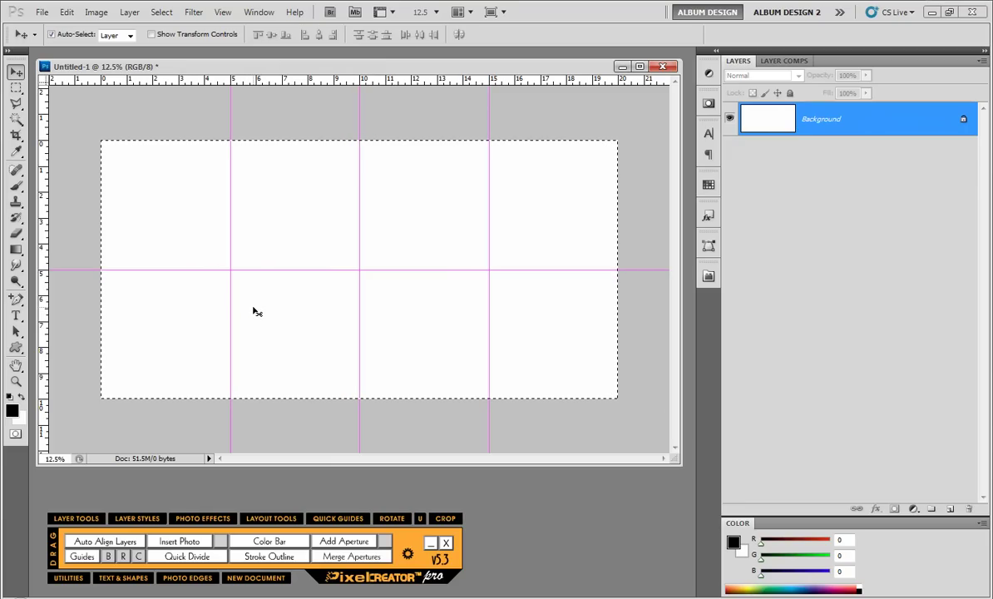
# - Fill the selected full canvas with PhotoPerks SBT - 050.jpg from the Solid Backgrounds folder of PhotoPerks Backgrounds
pyautogui.click(179, 541)
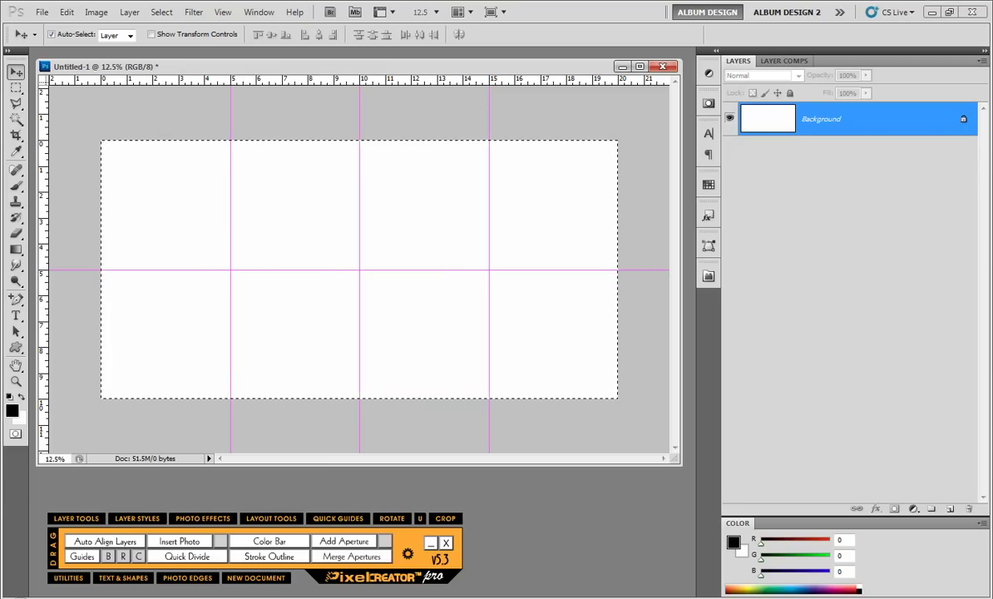
pyautogui.click(216, 336)
pyautogui.doubleClick(445, 208)
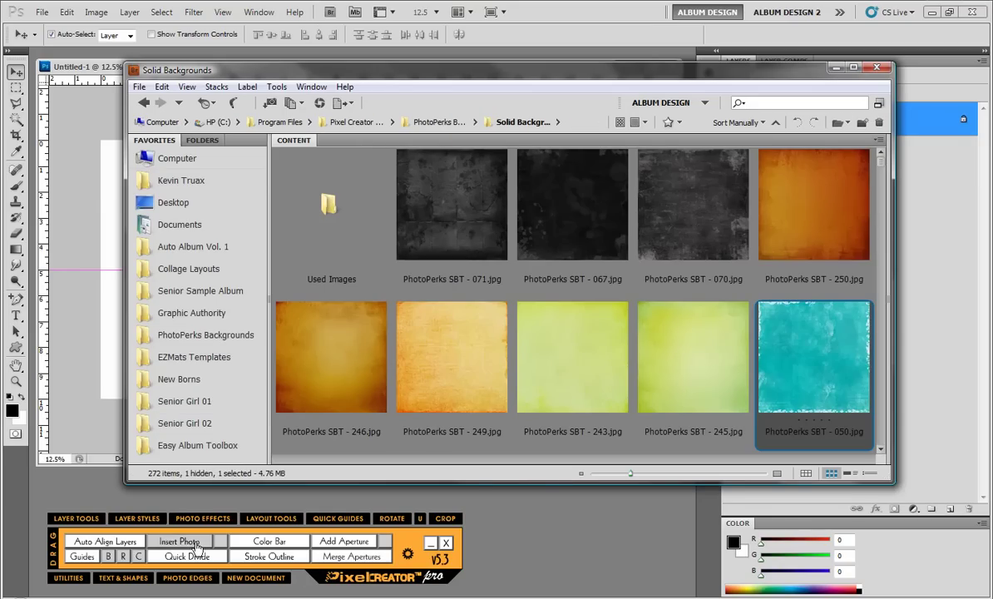
pyautogui.click(598, 509)
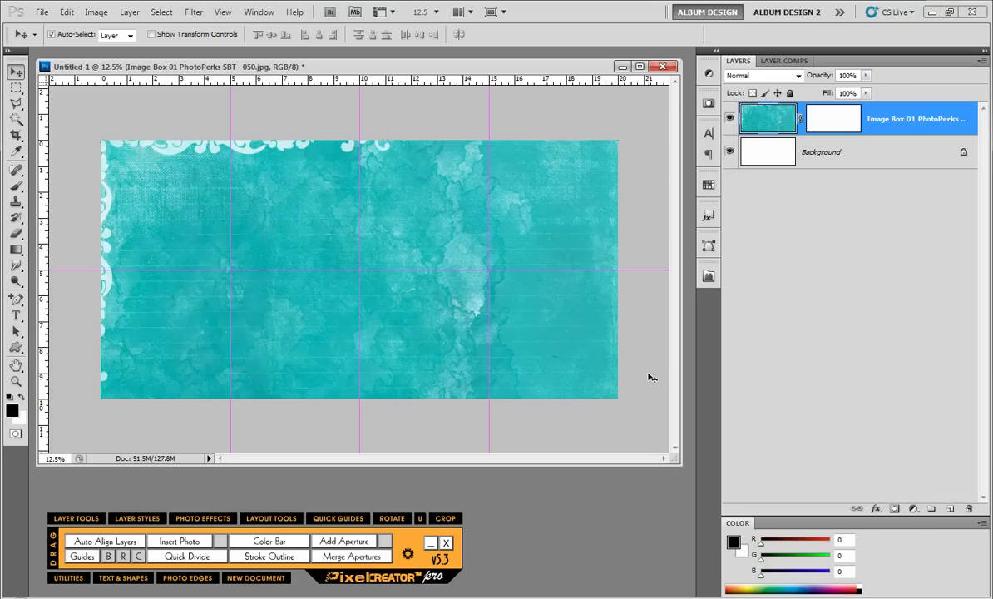
# - Add a Hue/Saturation adjustment layer over the background image, enable Colorize, raise the saturation to maximum and lower the lightness to make it dark red
pyautogui.click(913, 508)
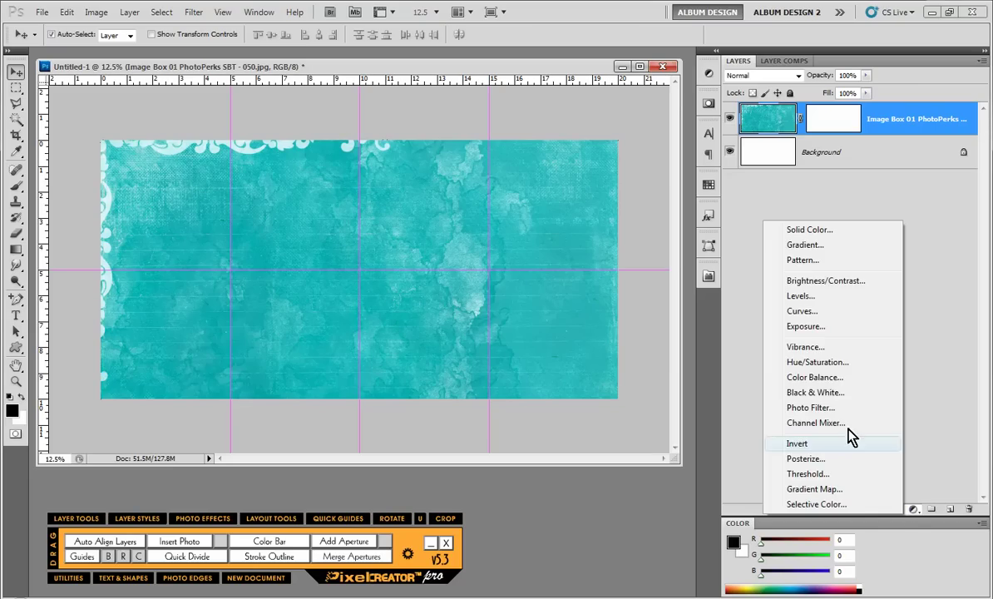
pyautogui.click(757, 362)
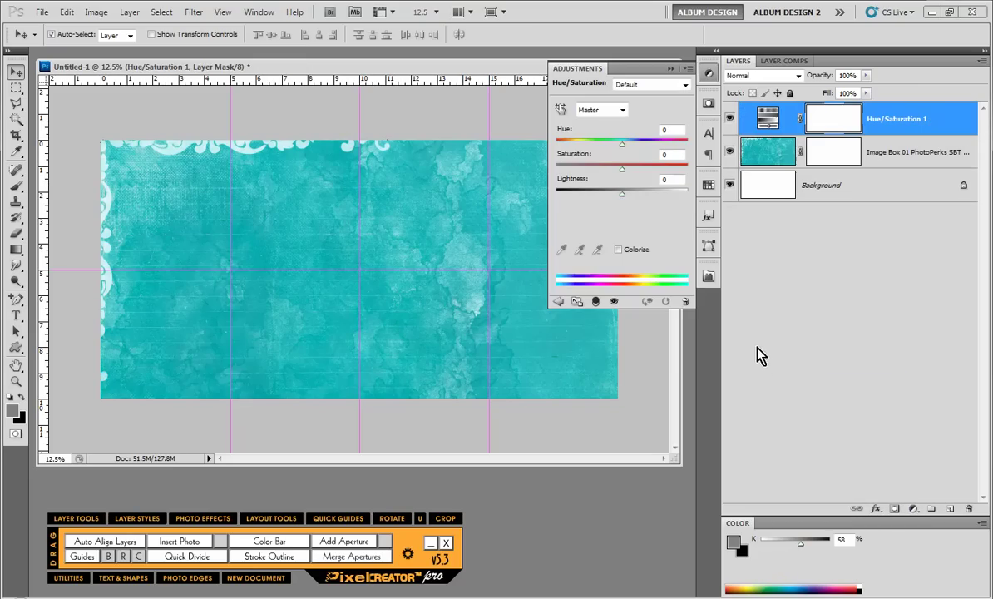
pyautogui.click(620, 250)
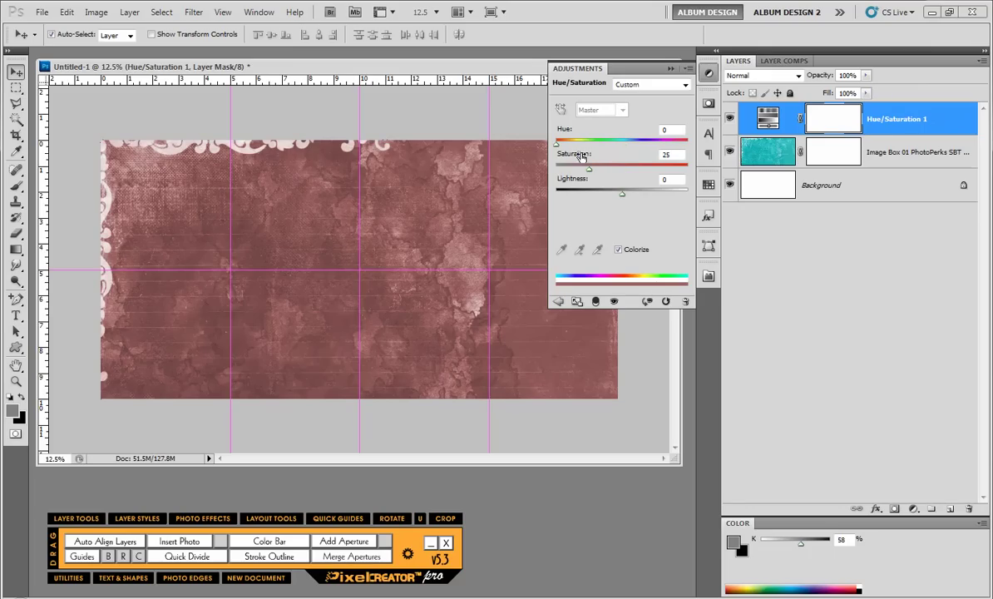
pyautogui.moveTo(591, 170); pyautogui.dragTo(690, 172)
pyautogui.moveTo(622, 192); pyautogui.dragTo(581, 202)
pyautogui.click(595, 355)
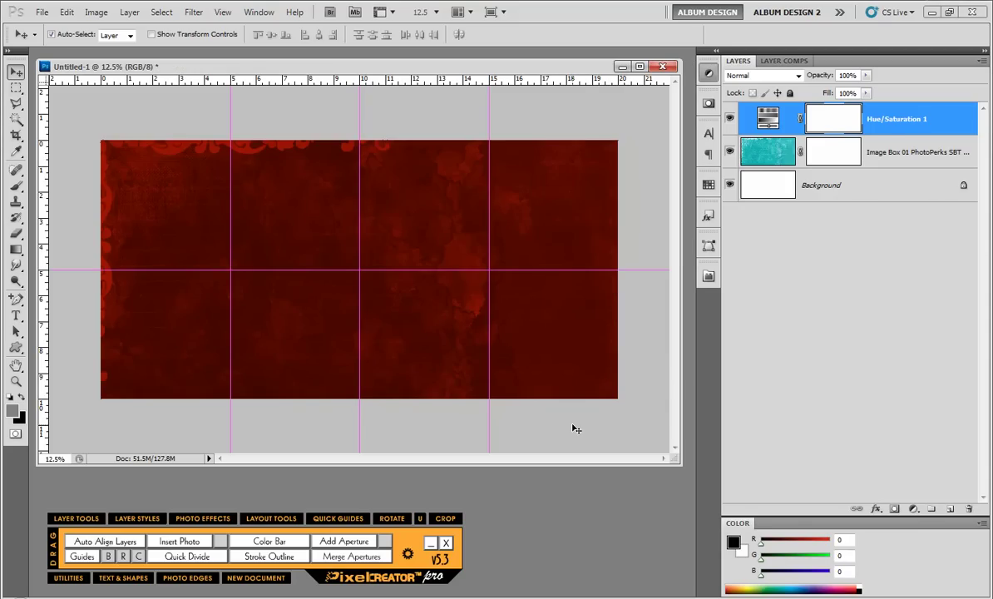
pyautogui.click(576, 428)
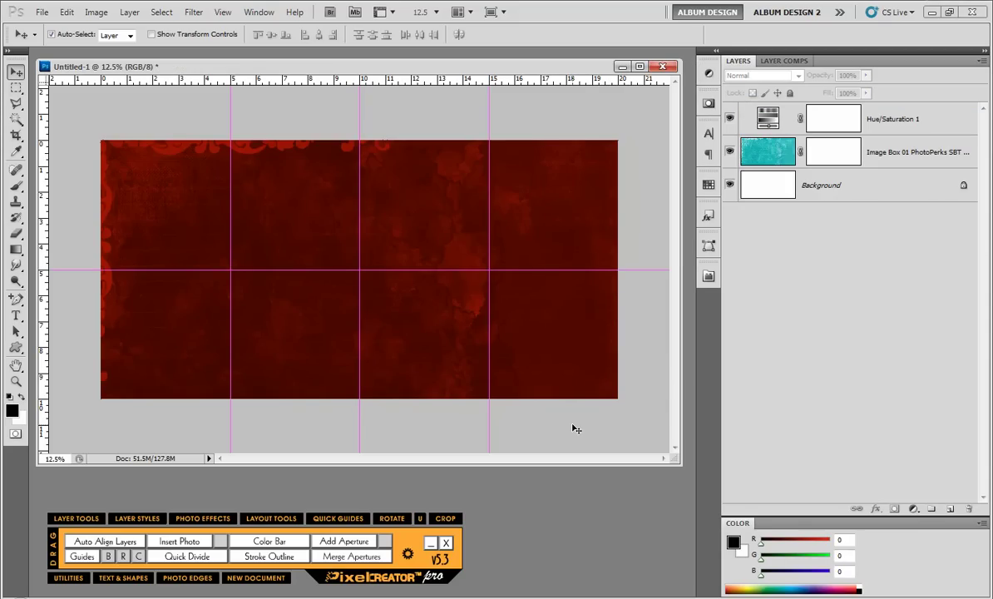
# - Marquee a full-width band about 2.5 inches tall in the lower half of the spread and fill it with a white Color Bar
pyautogui.click(16, 87)
pyautogui.moveTo(101, 281); pyautogui.dragTo(629, 346)
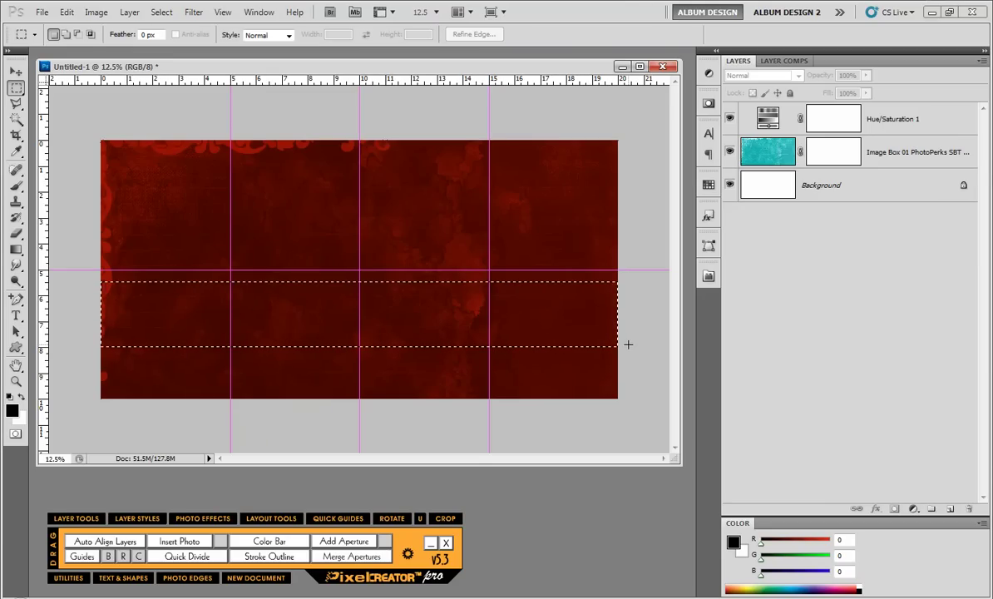
pyautogui.press('x')
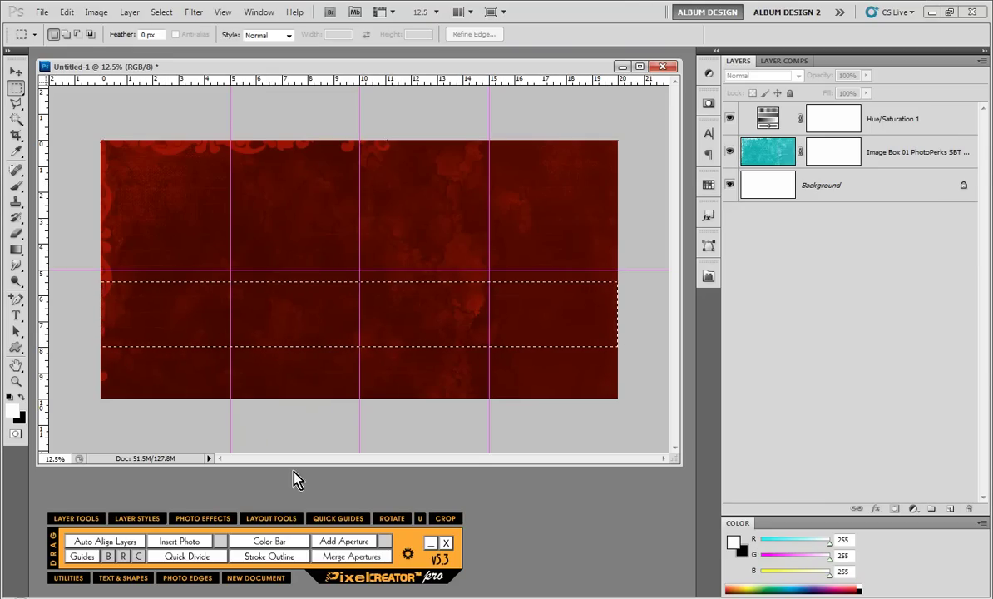
pyautogui.click(283, 543)
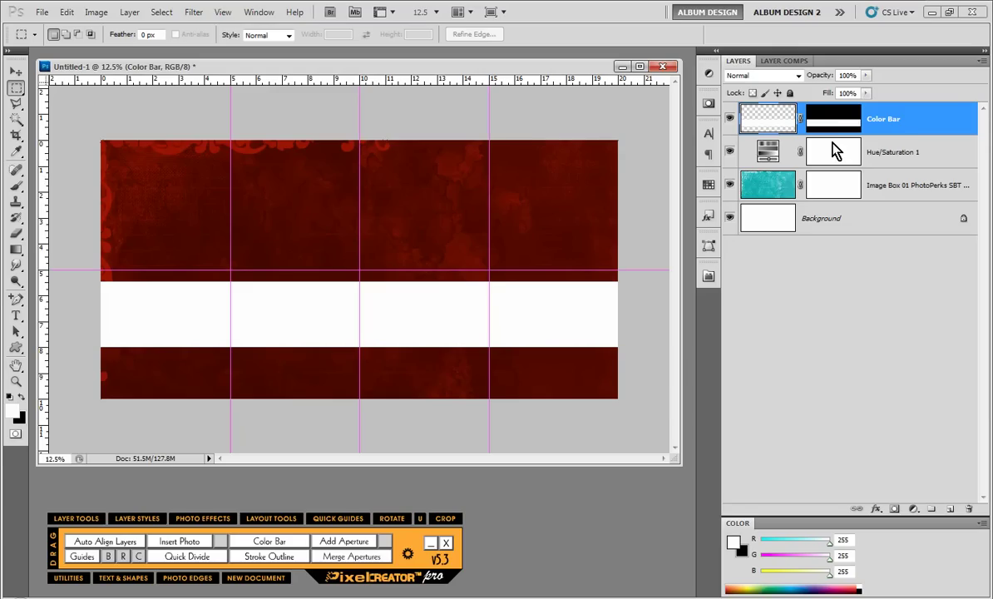
# - Reduce the color bar's fill to 19% and hide the guides
pyautogui.click(866, 92)
pyautogui.moveTo(869, 110); pyautogui.dragTo(811, 120)
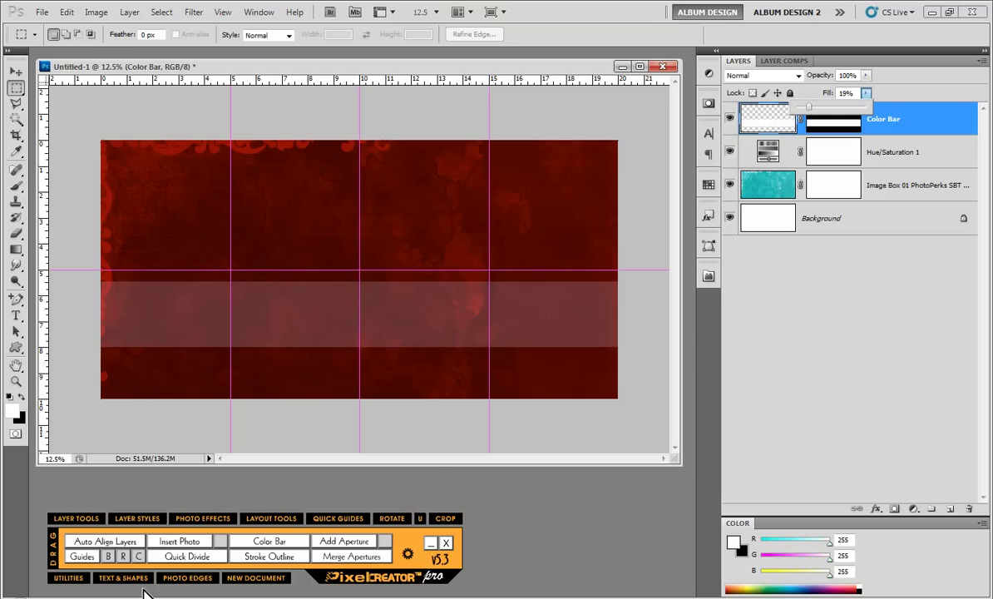
pyautogui.click(124, 513)
pyautogui.hotkey('ctrl', ';')
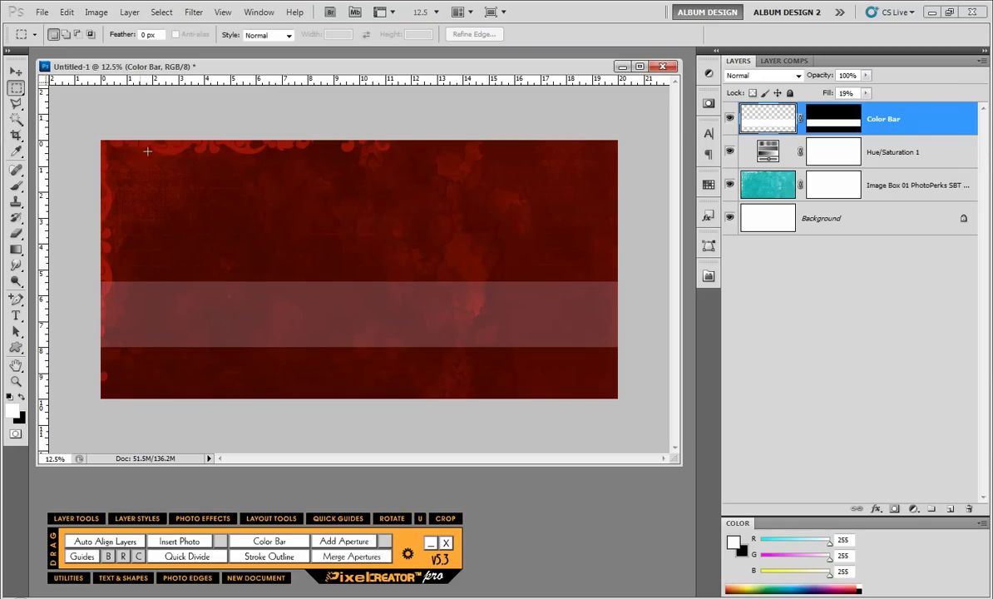
# - Marquee a full-height area about 5 inches wide plus two thin full-height strips beside it, and insert CTSenior01-001.jpg from Senior Girl 01
pyautogui.moveTo(139, 142); pyautogui.dragTo(268, 421)
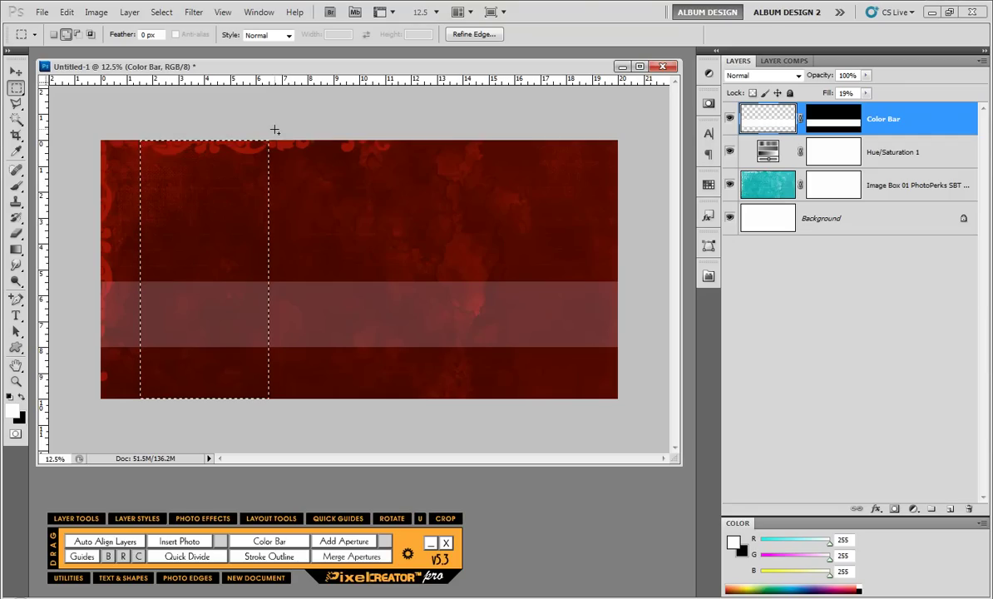
pyautogui.moveTo(287, 340); pyautogui.dragTo(279, 407)
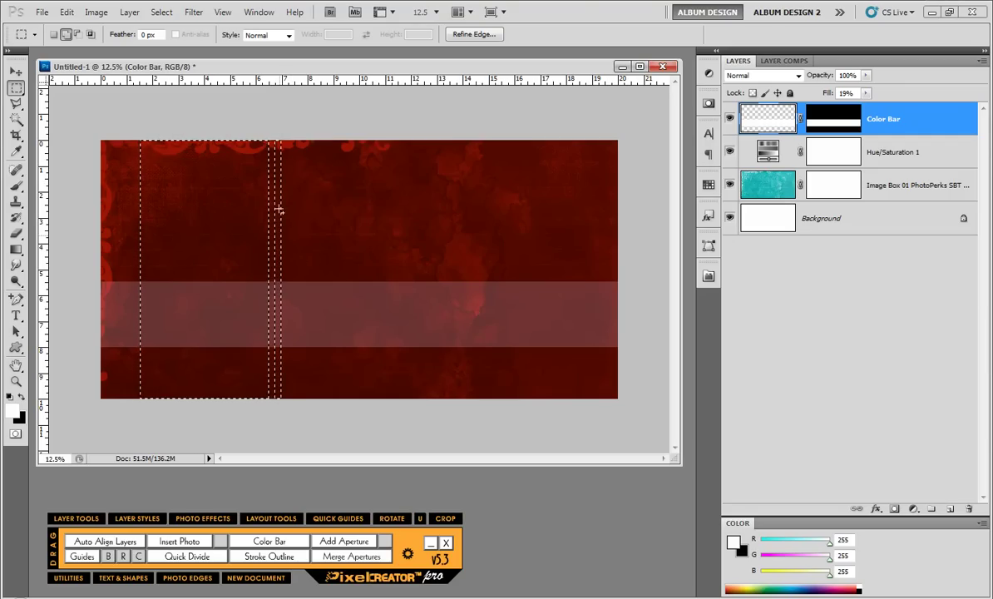
pyautogui.moveTo(288, 135); pyautogui.dragTo(290, 414)
pyautogui.hotkey('ctrl', 'alt', 'o')
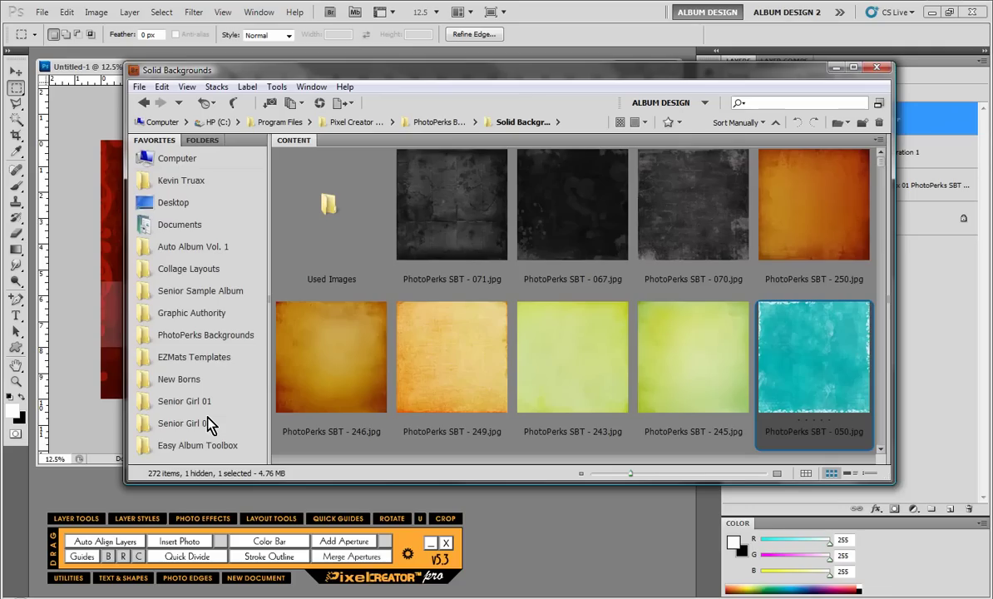
pyautogui.click(195, 403)
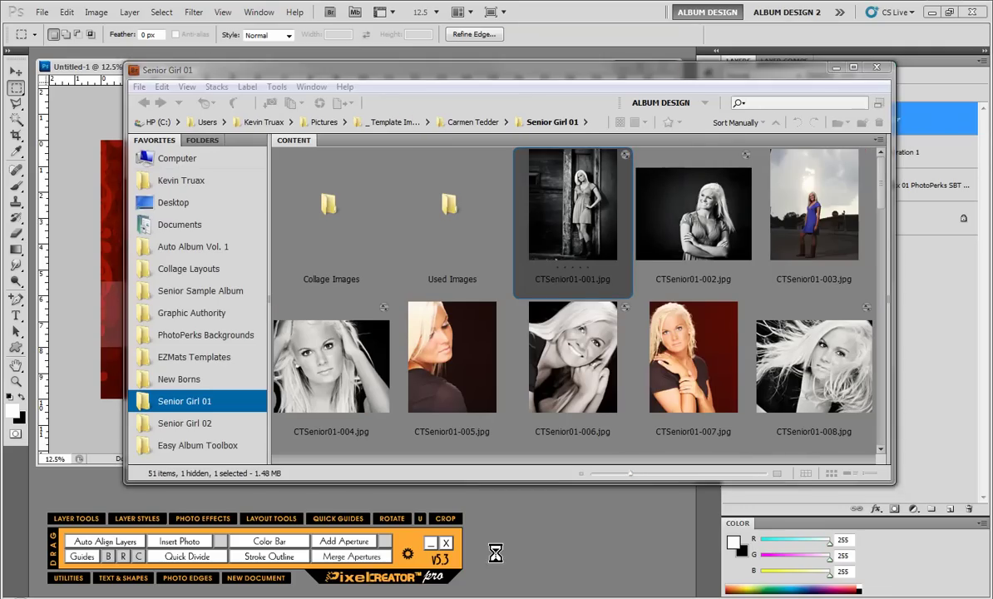
pyautogui.click(536, 547)
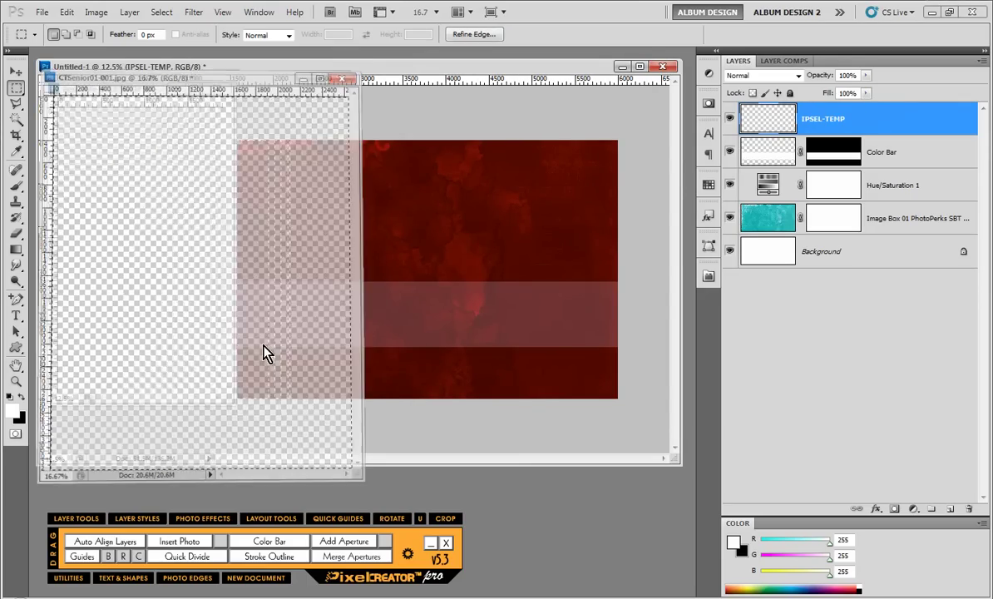
# - Flip the inserted photo horizontally and reposition it so the girl stands inside the wide area
pyautogui.rightClick(200, 222)
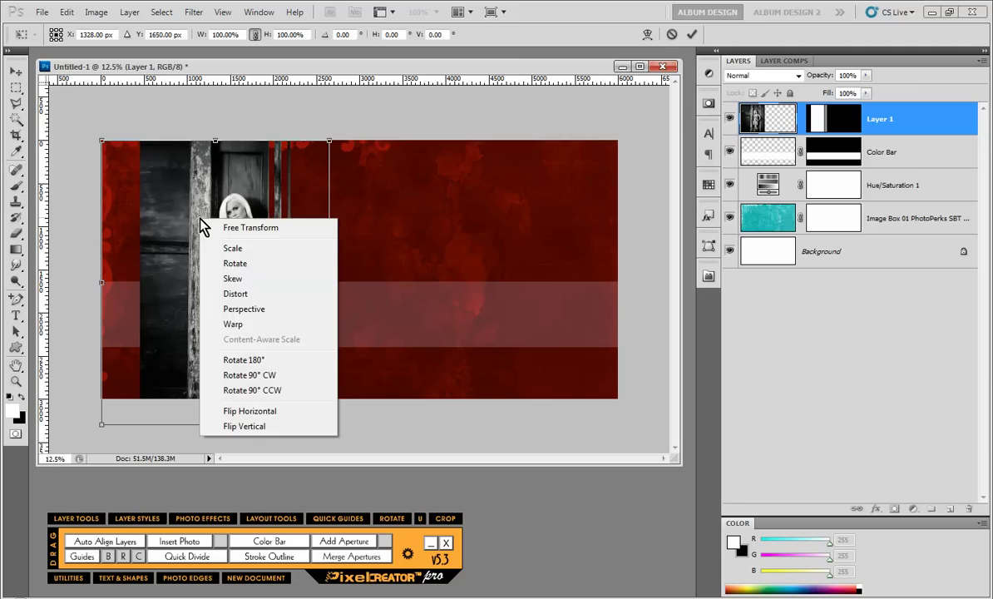
pyautogui.click(239, 383)
pyautogui.moveTo(232, 360); pyautogui.dragTo(234, 349)
pyautogui.press('Return')
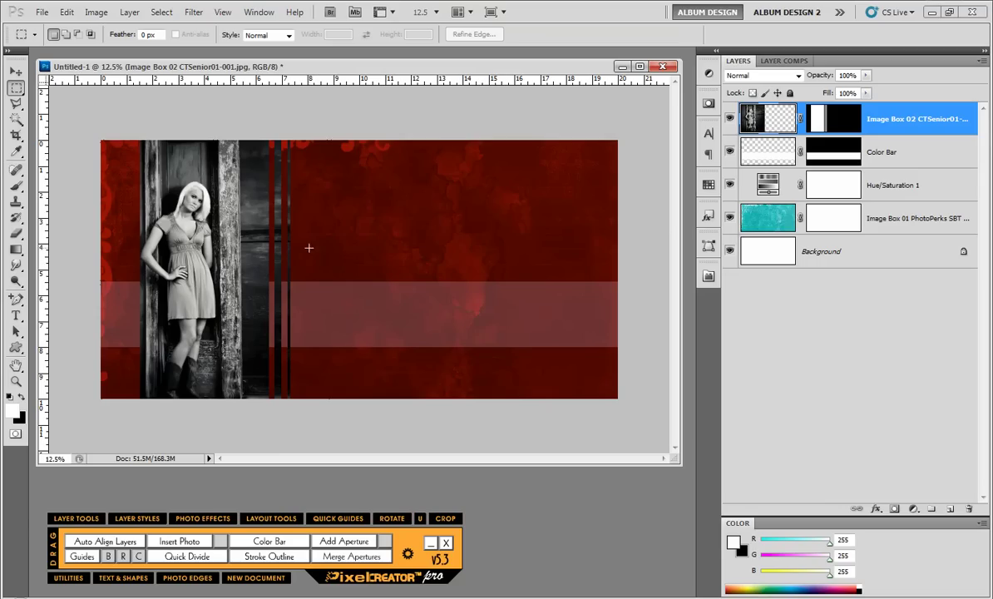
# - Marquee an area about 10.5 by 3 inches beside the tall photo and Quick Divide it horizontally into 3 image box layers with .25in spacing
pyautogui.moveTo(544, 309); pyautogui.dragTo(594, 319)
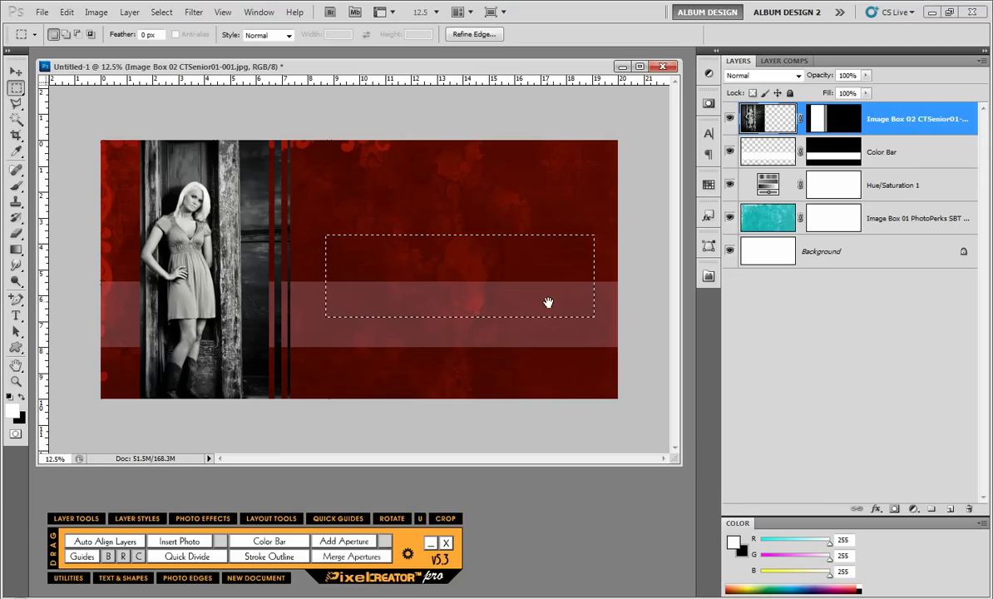
pyautogui.click(185, 556)
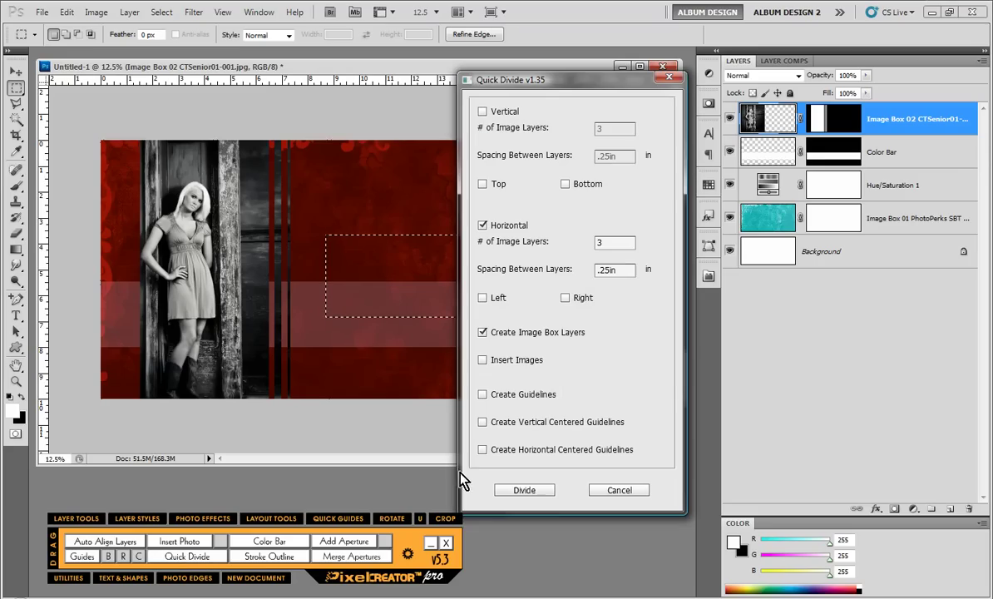
pyautogui.click(615, 242)
pyautogui.click(532, 490)
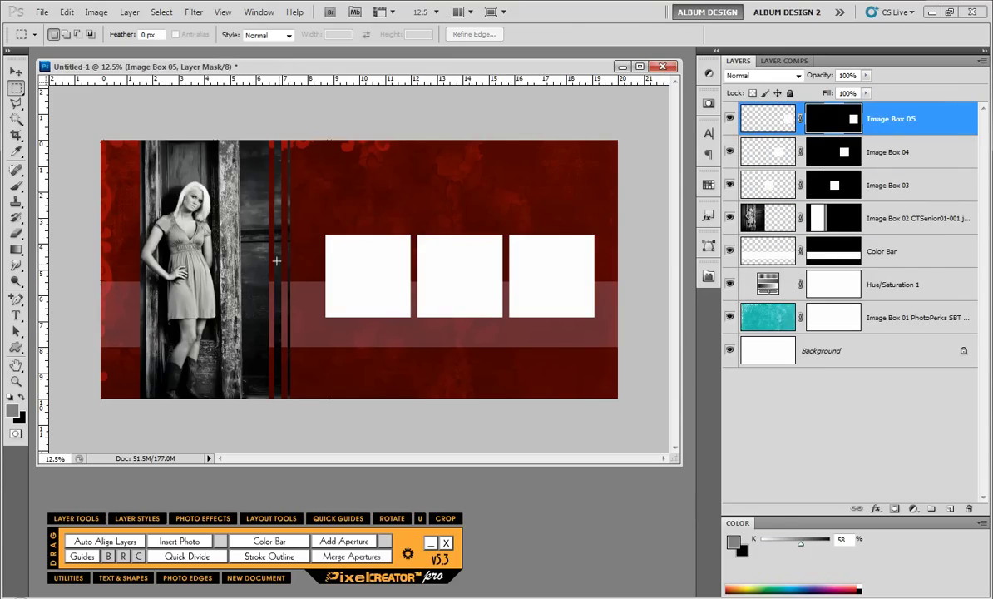
# - Select the three white image boxes and insert CTSenior01-002.jpg, CTSenior01-004.jpg and CTSenior01-008.jpg from Senior Girl 01 into them
pyautogui.click(15, 71)
pyautogui.click(371, 266)
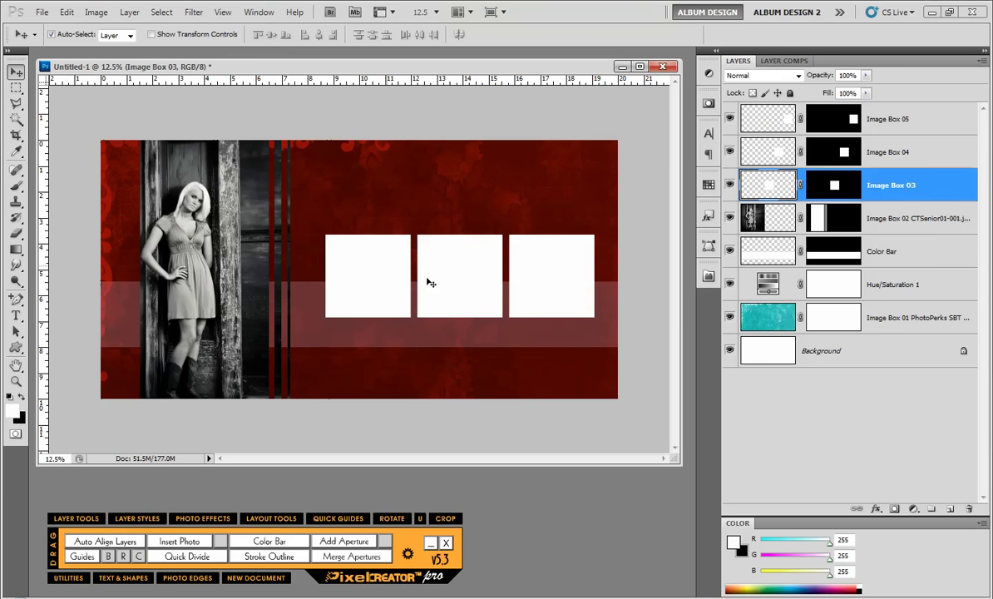
pyautogui.keyDown('shift'); pyautogui.click(465, 273); pyautogui.keyUp('shift')
pyautogui.keyDown('shift'); pyautogui.click(536, 275); pyautogui.keyUp('shift')
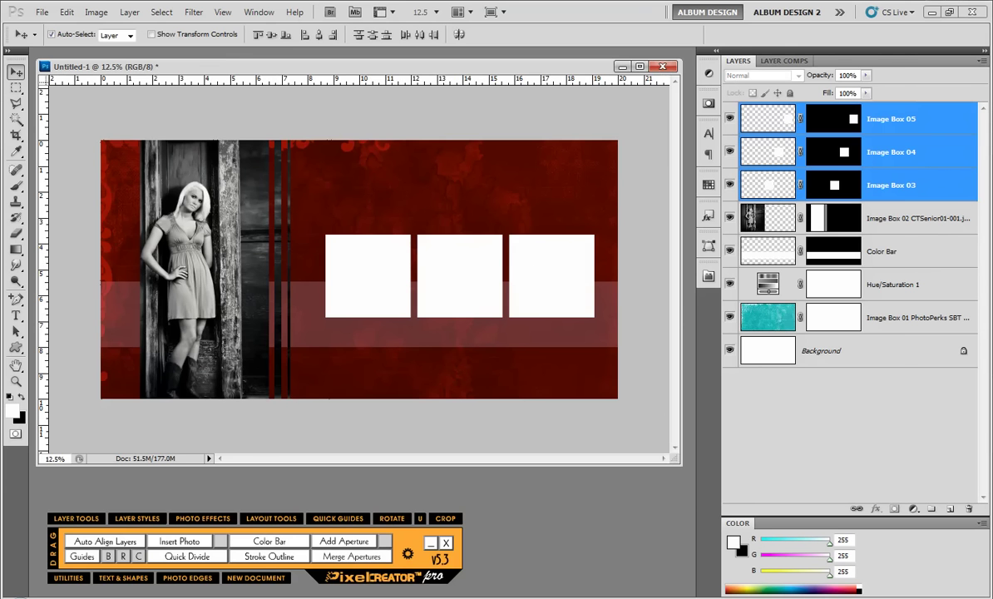
pyautogui.hotkey('alt', 'Tab')
pyautogui.click(330, 351)
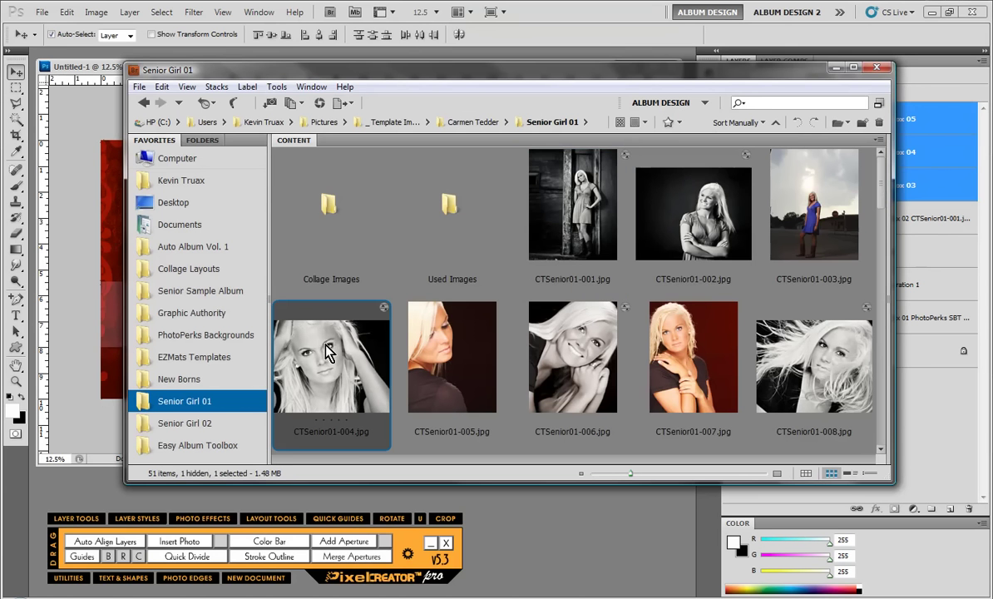
pyautogui.keyDown('ctrl'); pyautogui.click(665, 246); pyautogui.keyUp('ctrl')
pyautogui.keyDown('ctrl'); pyautogui.click(811, 366); pyautogui.keyUp('ctrl')
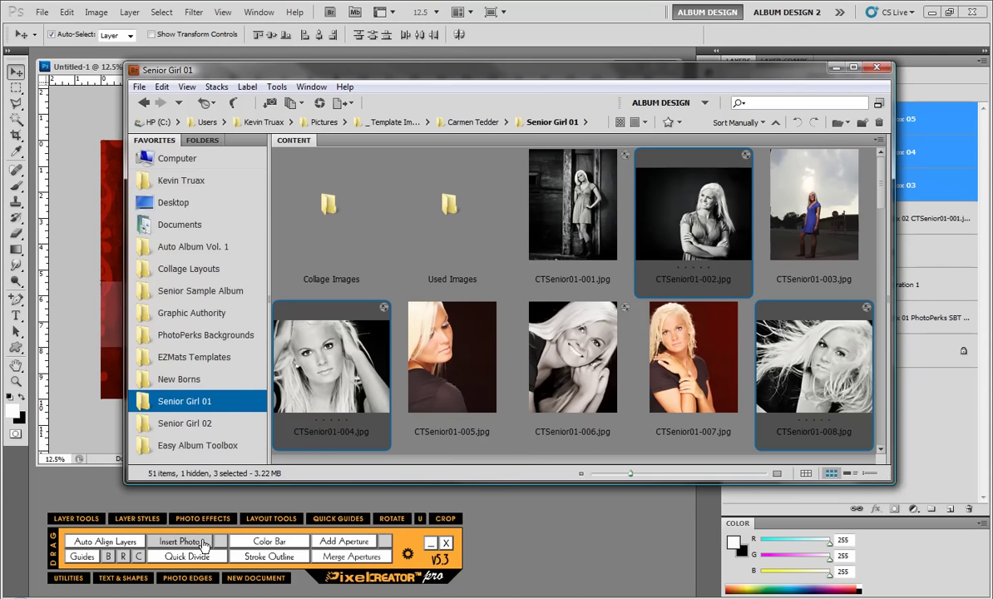
pyautogui.click(203, 545)
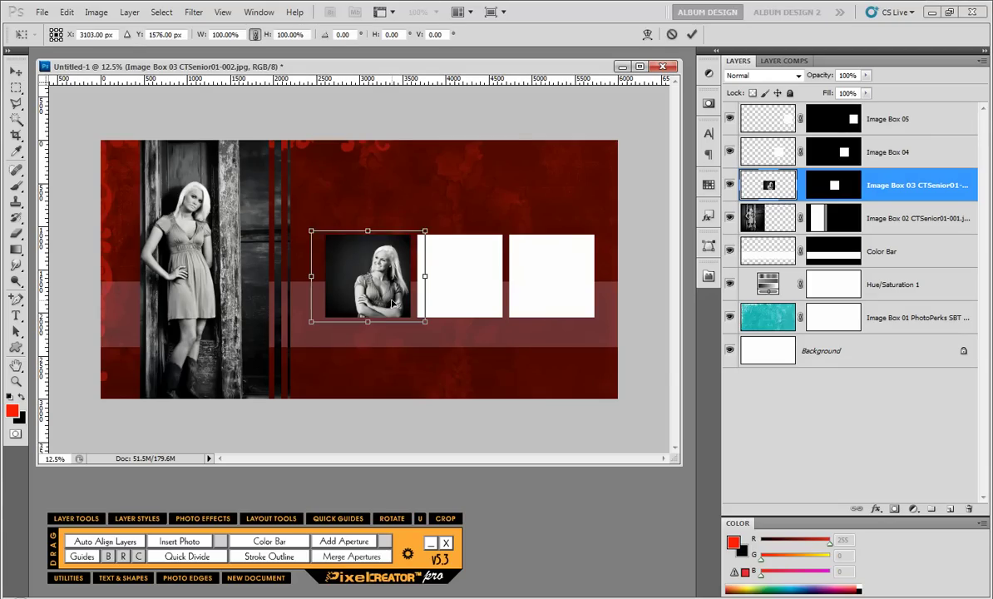
pyautogui.press('Return')
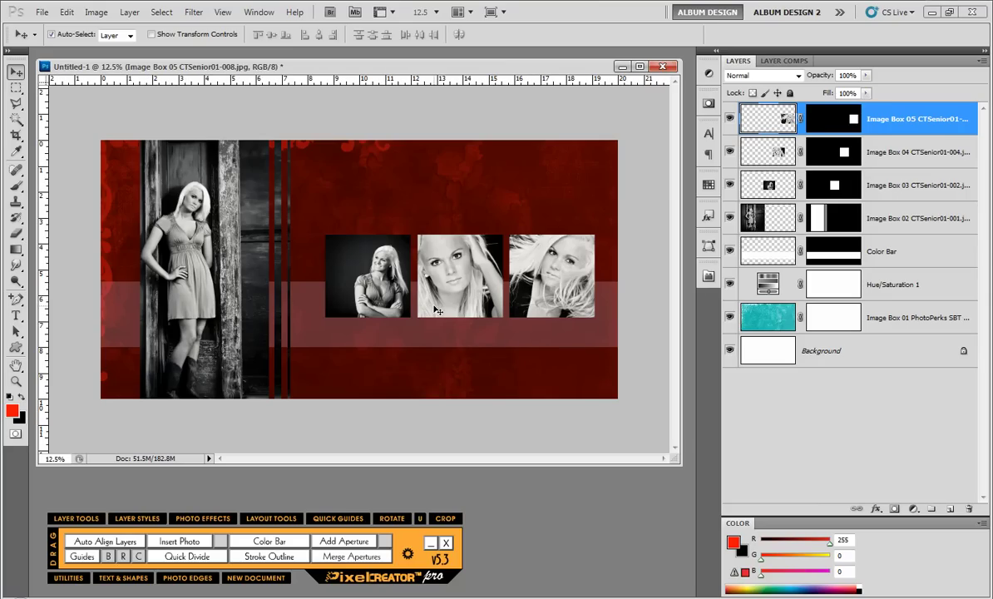
# - Swap the images in the first two of the three square photo boxes using Swap Selected Images
pyautogui.click(396, 287)
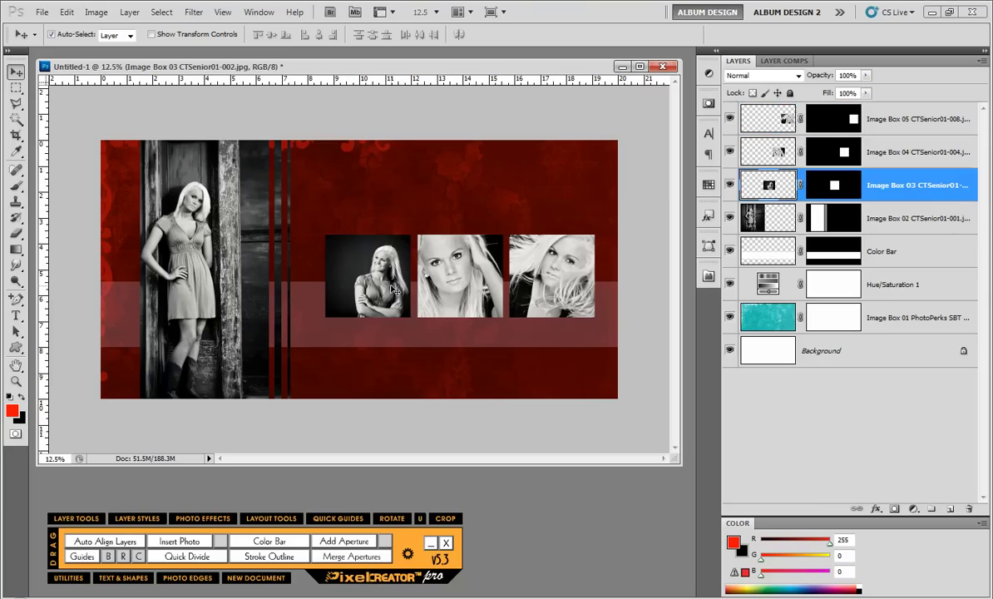
pyautogui.keyDown('shift'); pyautogui.click(449, 289); pyautogui.keyUp('shift')
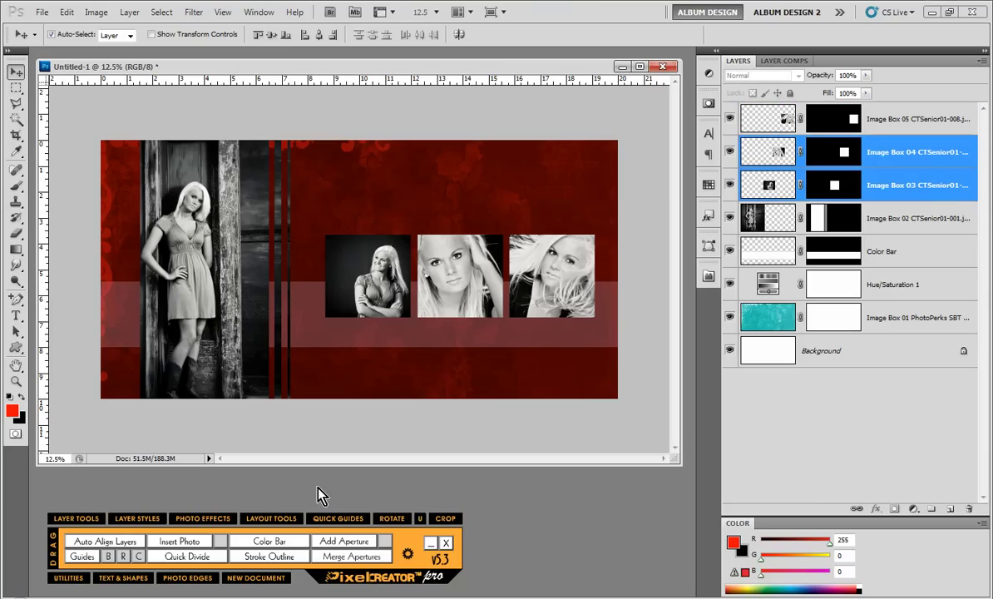
pyautogui.click(274, 518)
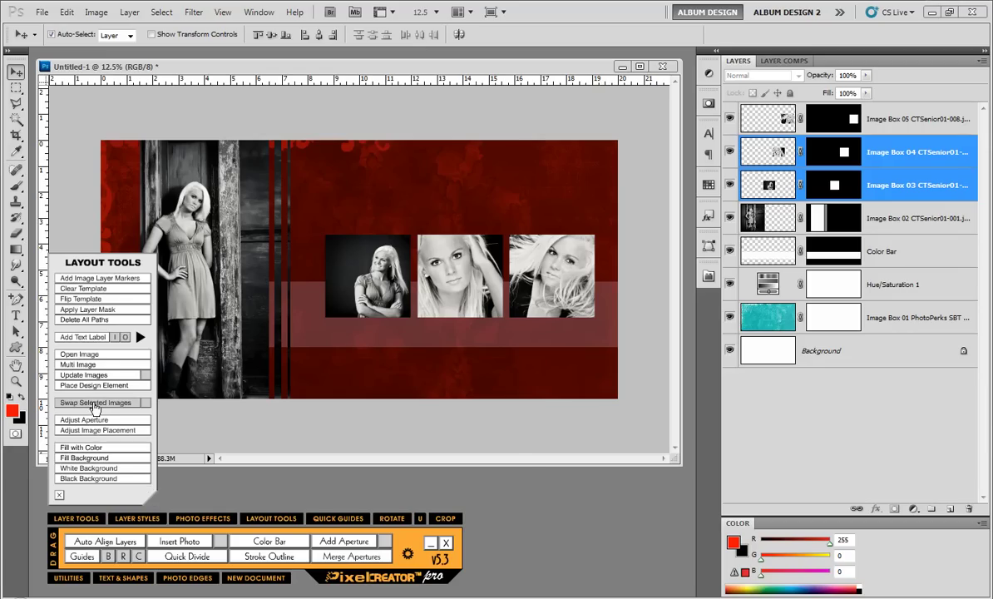
pyautogui.click(94, 403)
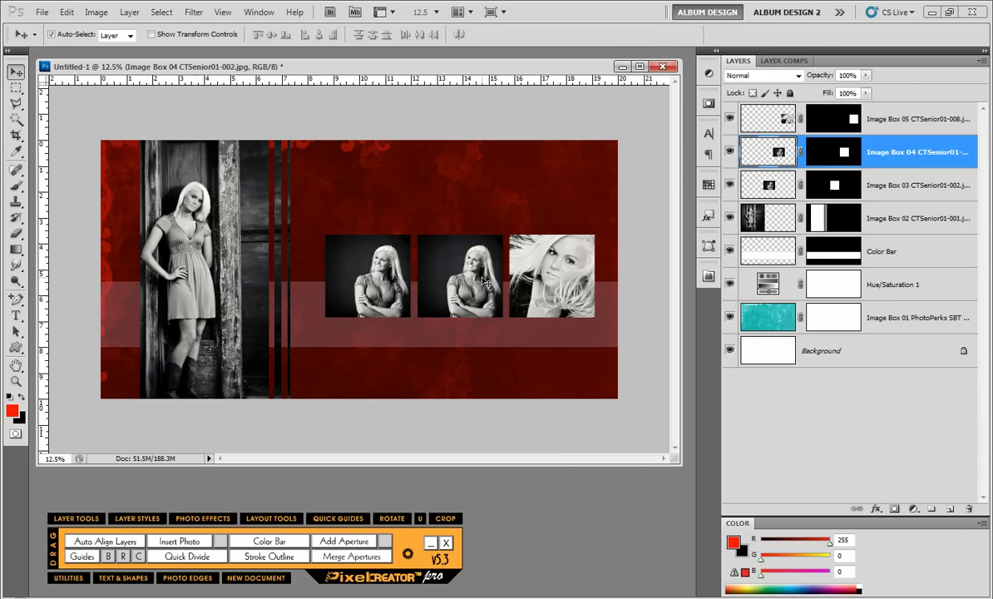
pyautogui.hotkey('alt', '[')
pyautogui.hotkey('alt', 'BackSpace')
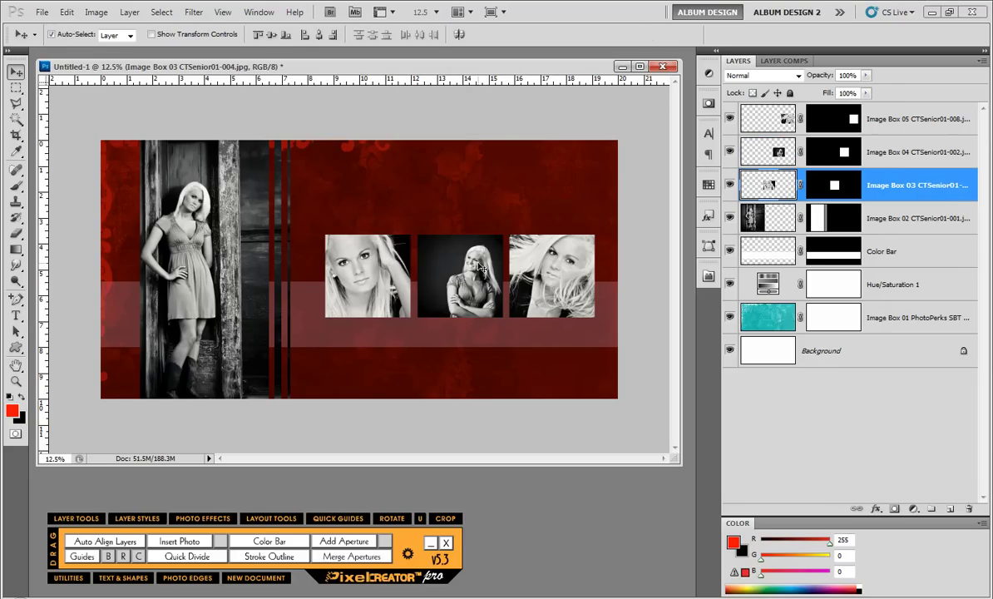
# - Add a Stroke Outline around the three square photos with a .25 offset, bottom layer position and a 10 px black stroke
pyautogui.click(268, 556)
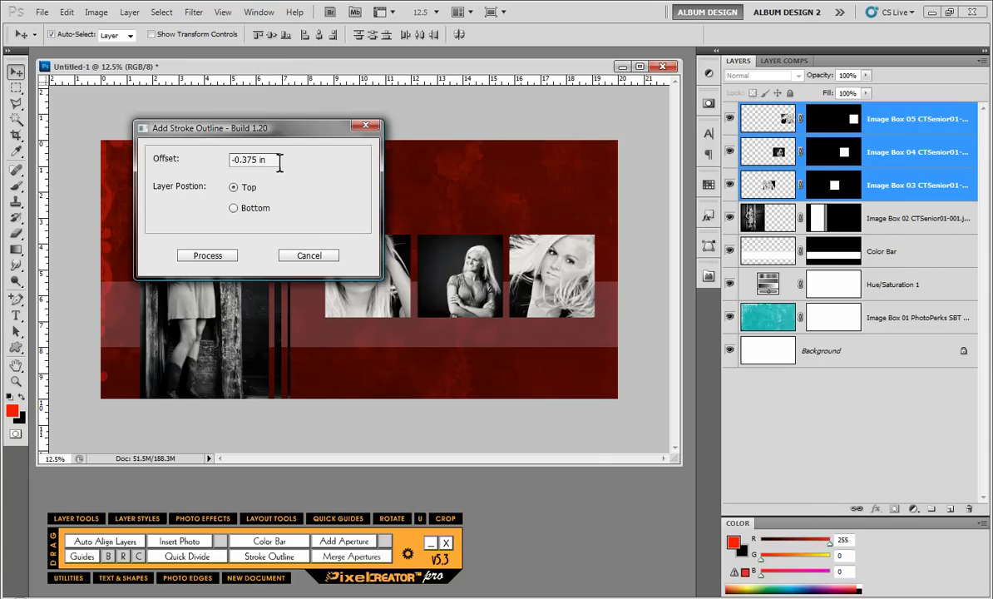
pyautogui.moveTo(279, 163); pyautogui.dragTo(149, 161)
pyautogui.write('.25')
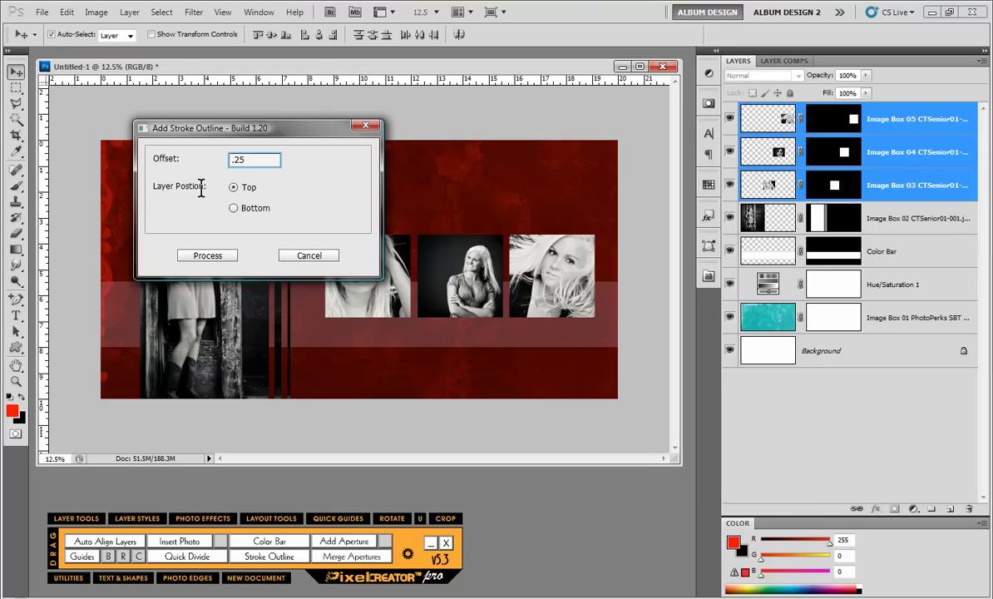
pyautogui.click(234, 210)
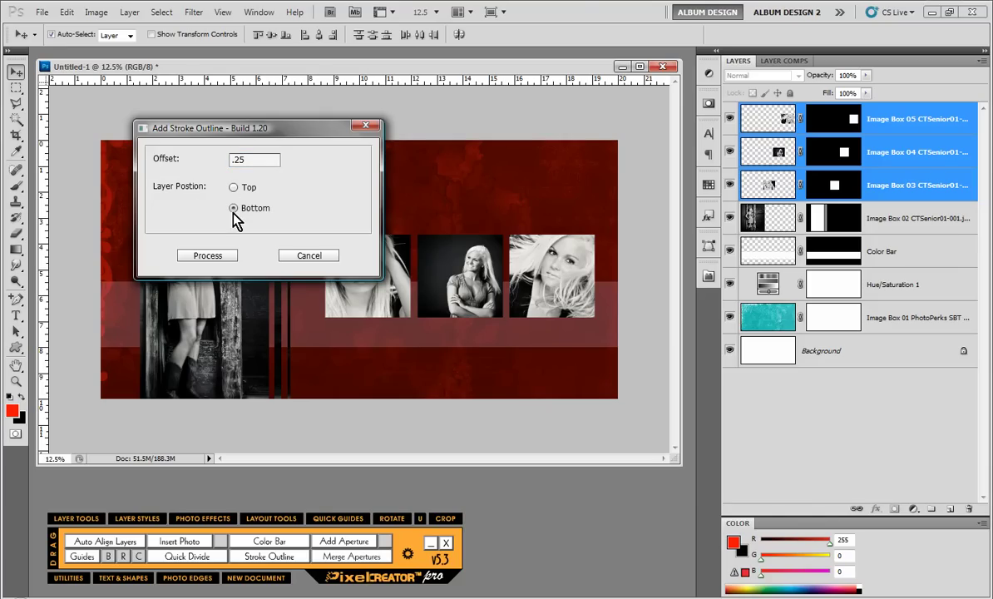
pyautogui.click(208, 255)
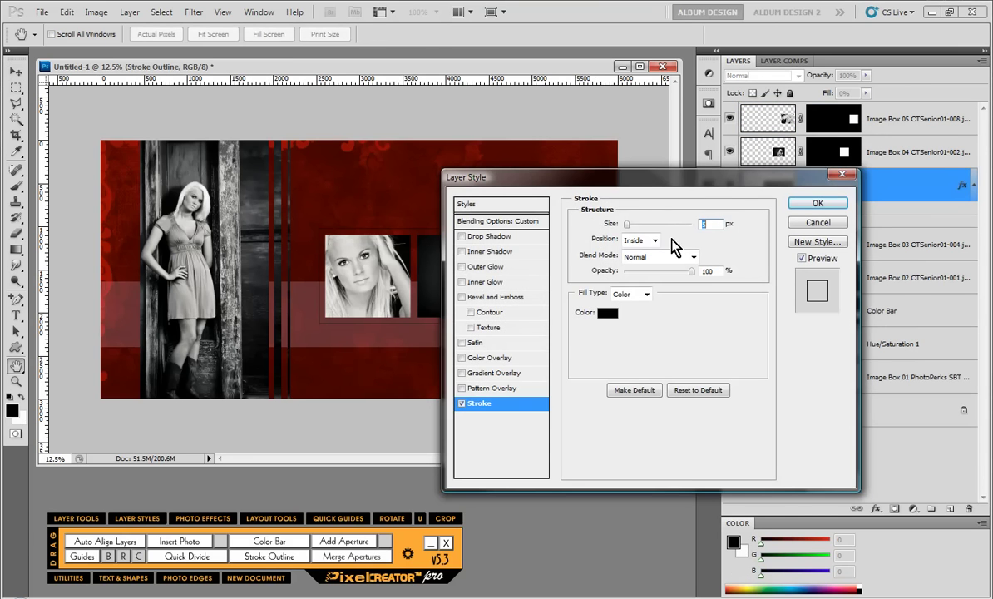
pyautogui.write('10')
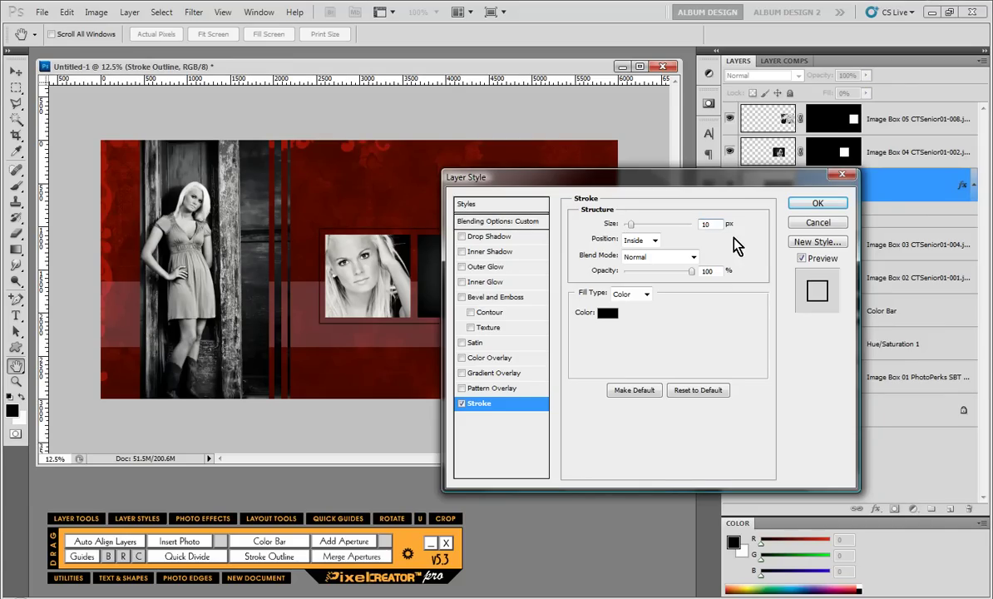
pyautogui.click(800, 207)
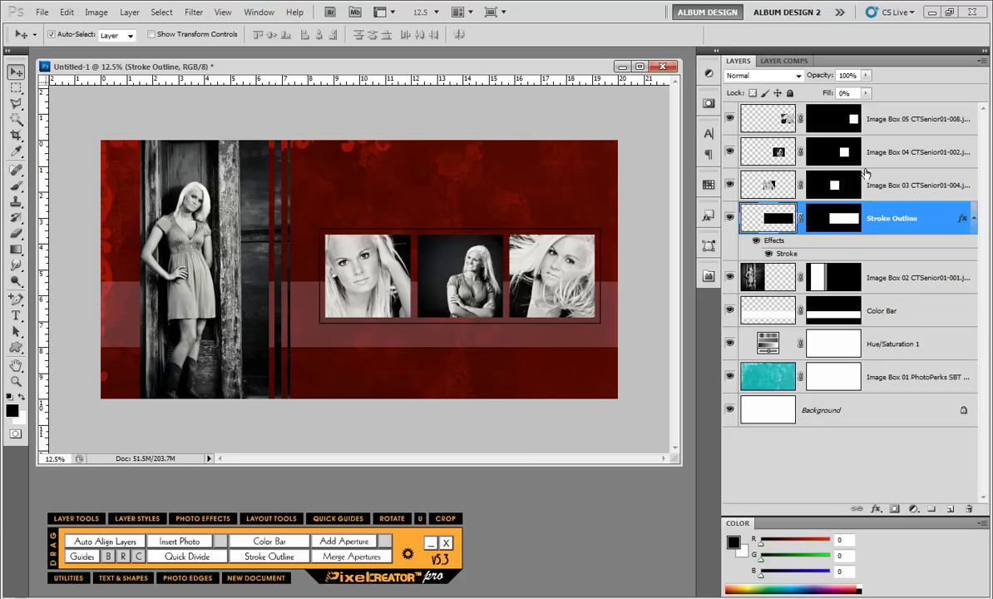
# - Delete the Stroke Outline layer together with the three square photo box layers above it
pyautogui.keyDown('shift'); pyautogui.click(905, 126); pyautogui.keyUp('shift')
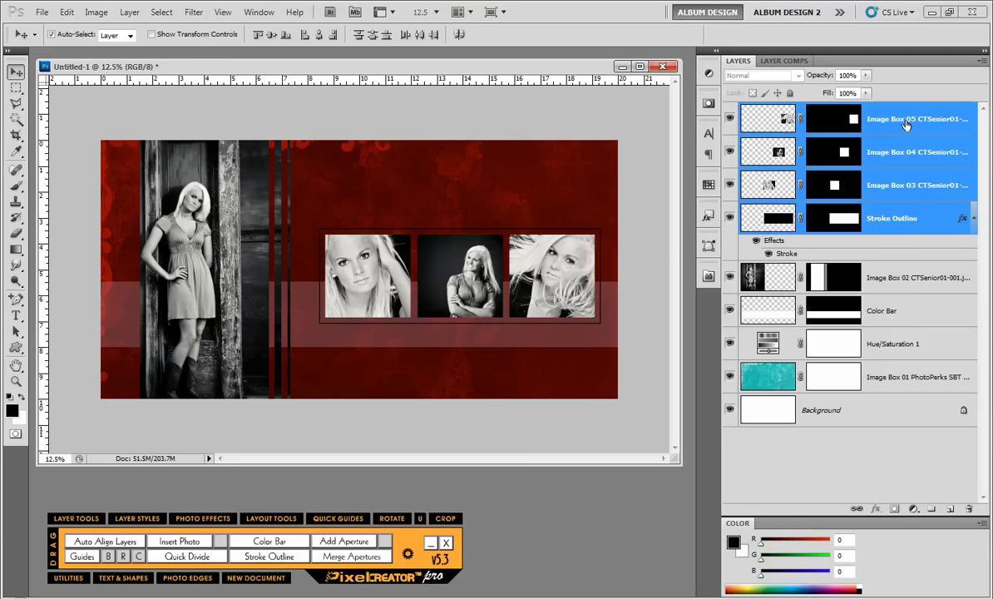
pyautogui.press('Delete')
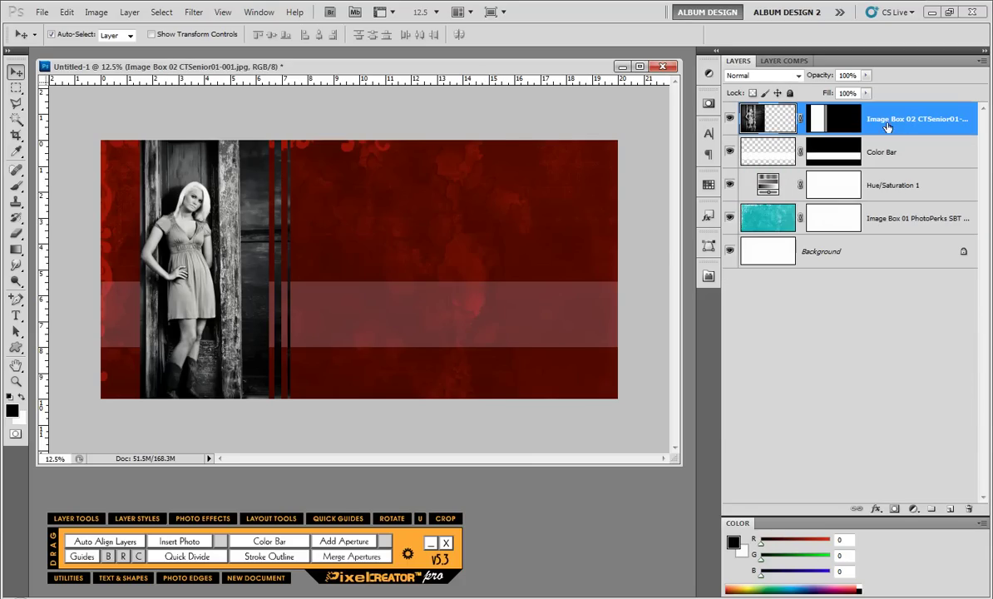
# - Marquee an area about 8.5 by 8 inches beside the tall photo and Quick Divide it into 3 by 3 image boxes with .25in spacing and guidelines
pyautogui.click(15, 89)
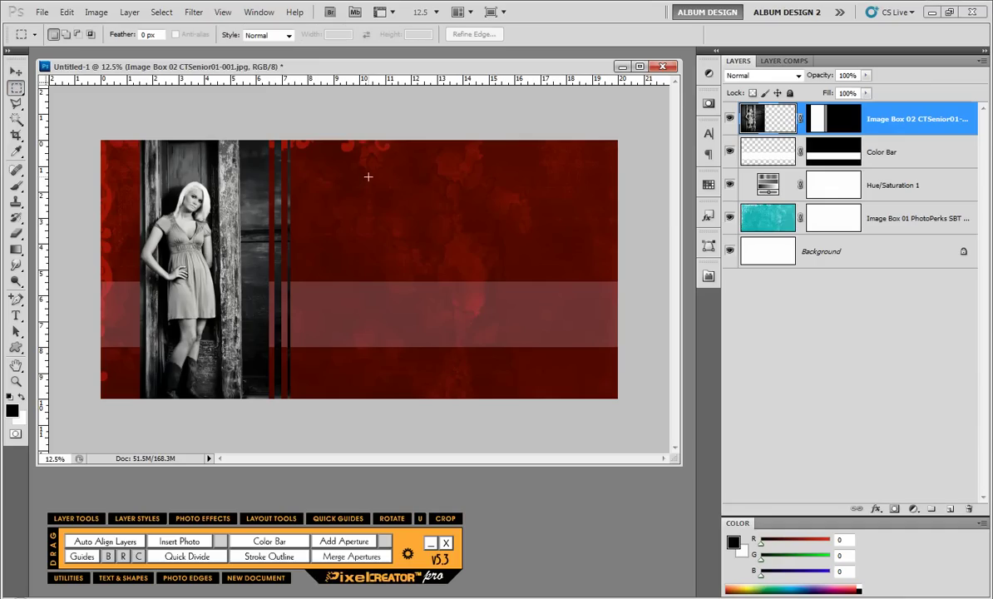
pyautogui.moveTo(357, 169); pyautogui.dragTo(579, 371)
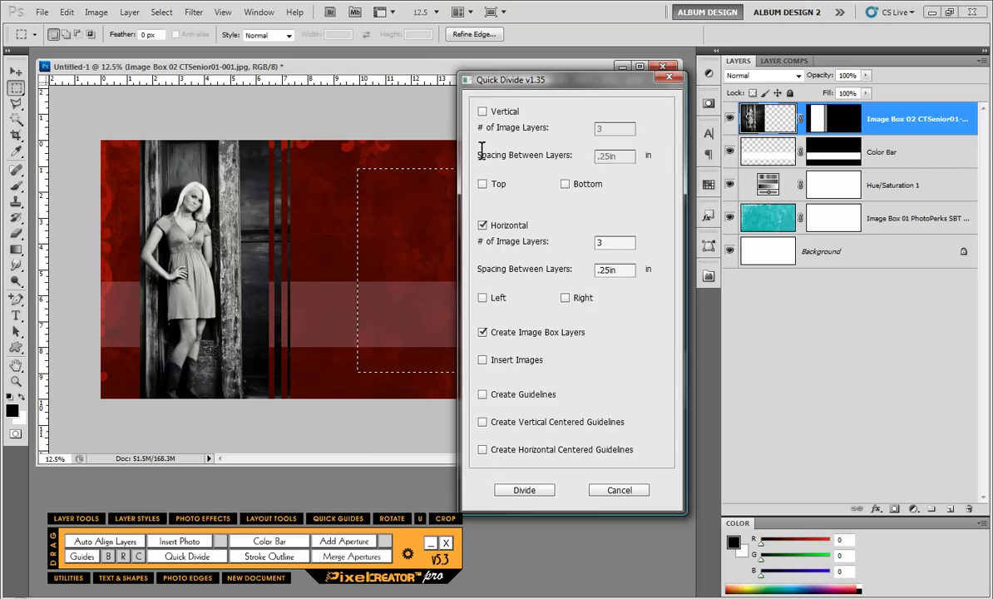
pyautogui.click(483, 110)
pyautogui.click(618, 155)
pyautogui.click(618, 155)
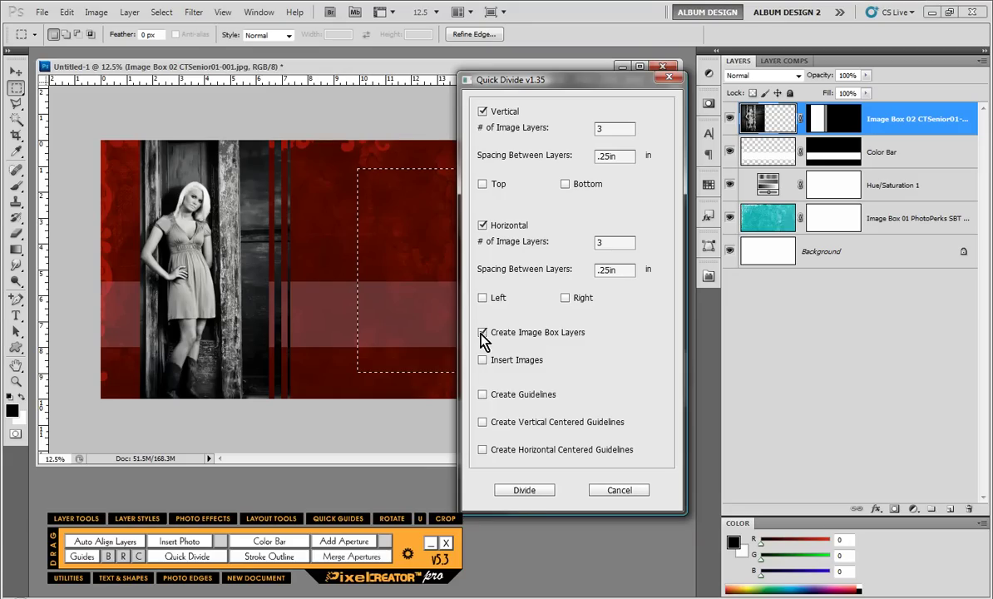
pyautogui.click(482, 395)
pyautogui.click(524, 490)
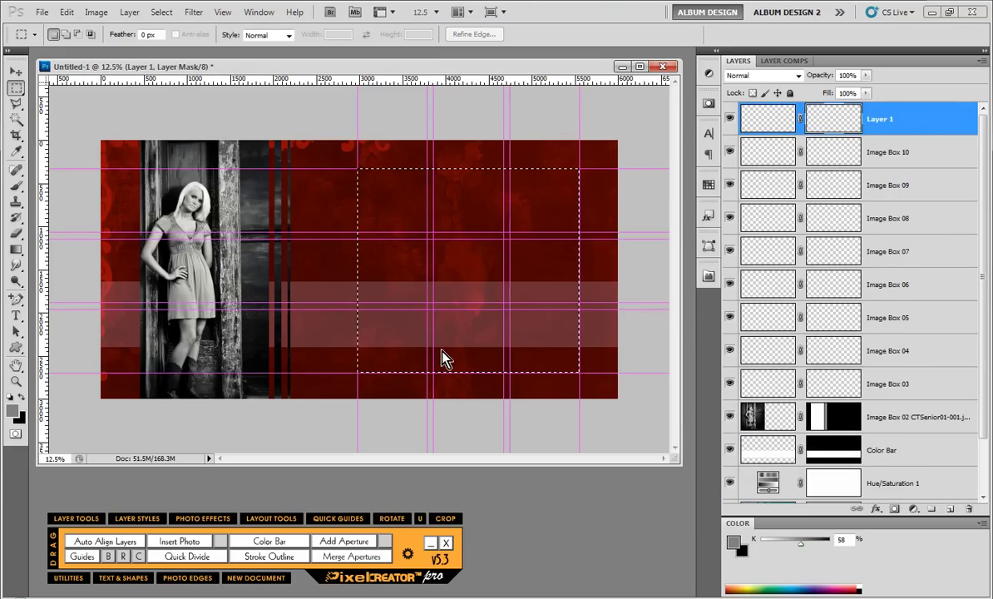
# - Delete the top-middle, center and middle-right image boxes from the three-by-three grid
pyautogui.click(16, 71)
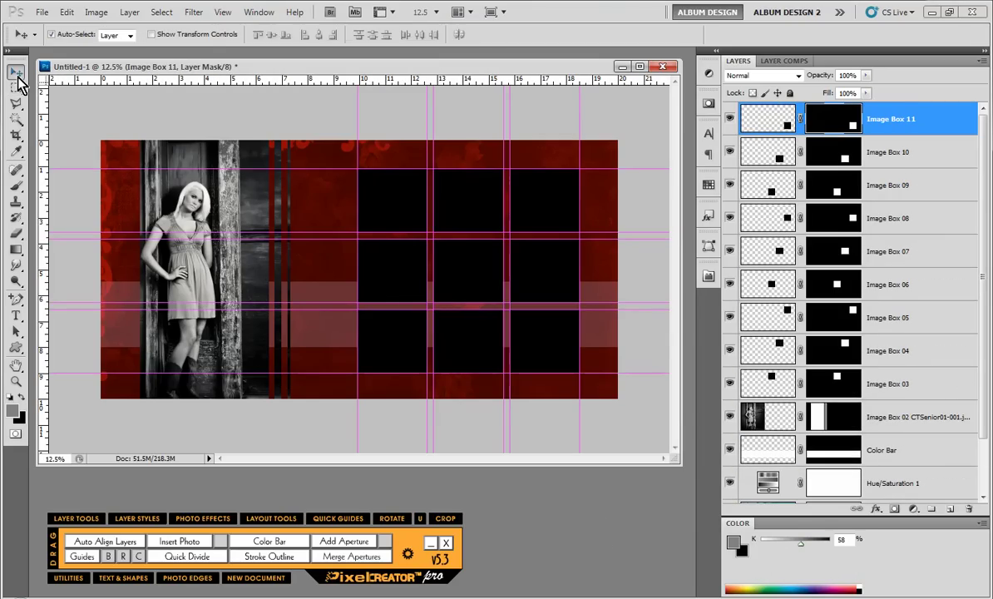
pyautogui.click(468, 207)
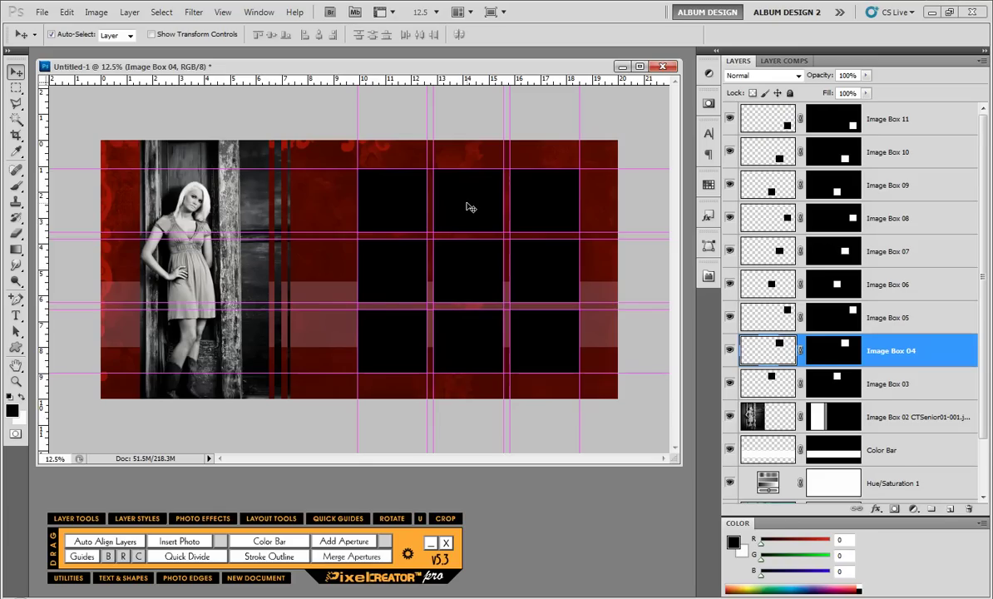
pyautogui.press('Delete')
pyautogui.click(491, 246)
pyautogui.press('Delete')
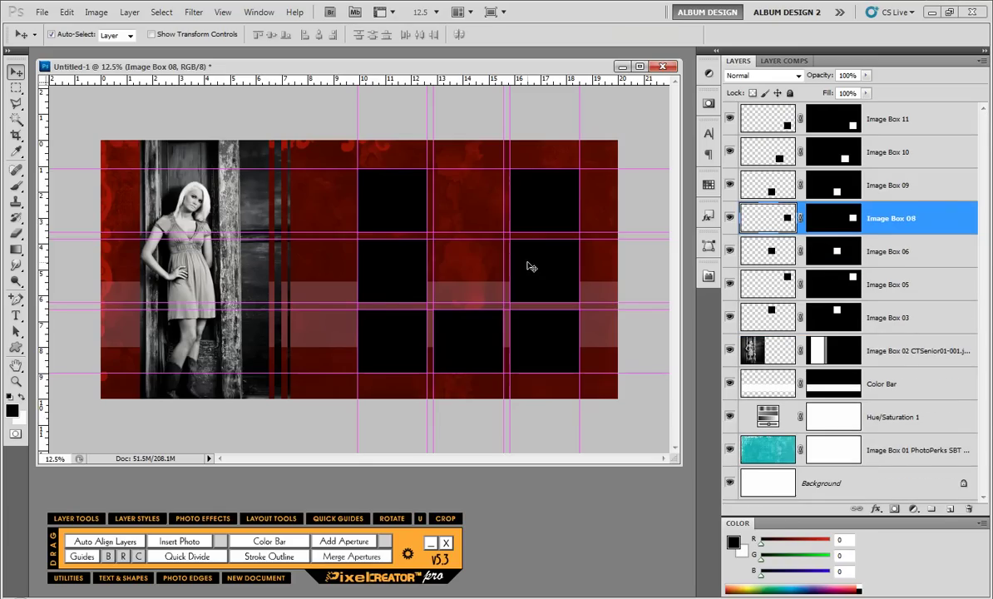
pyautogui.press('Delete')
# - Enlarge the upper-right image box to fill the emptied two-by-two area of the grid and clear the guidelines
pyautogui.click(535, 205)
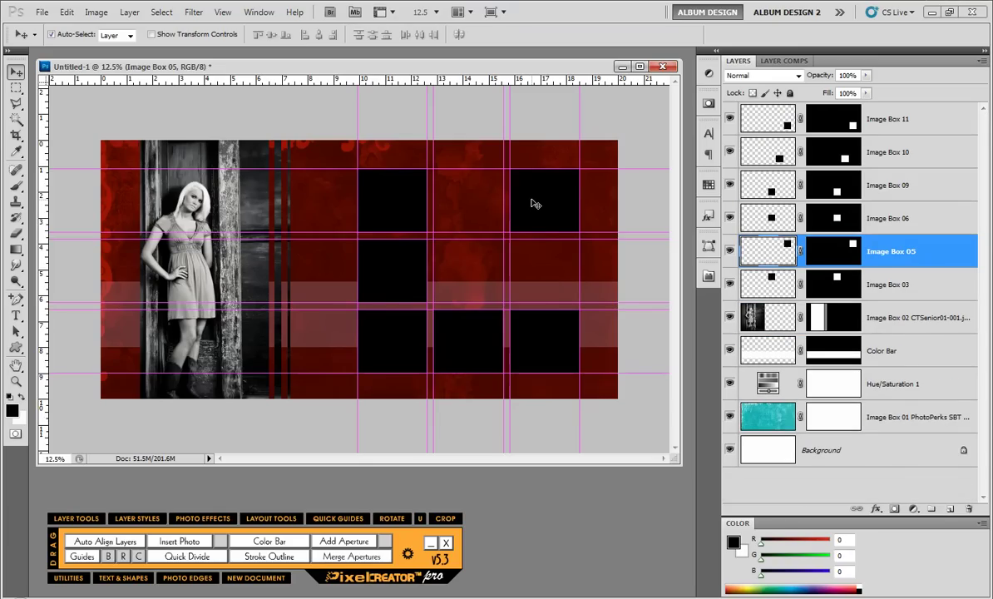
pyautogui.hotkey('ctrl', 't')
pyautogui.moveTo(509, 230); pyautogui.dragTo(432, 302)
pyautogui.press('Return')
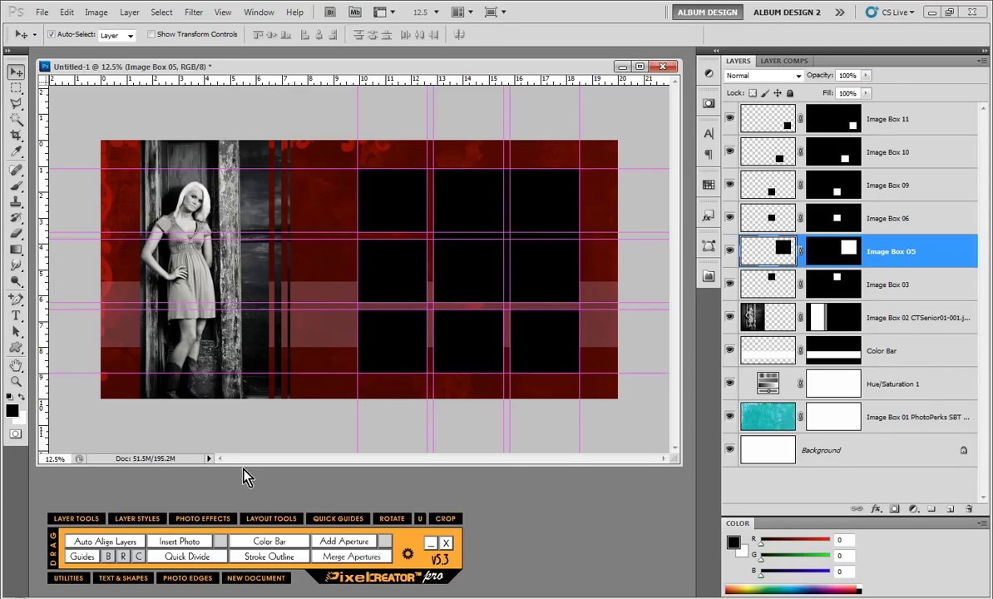
pyautogui.click(105, 542)
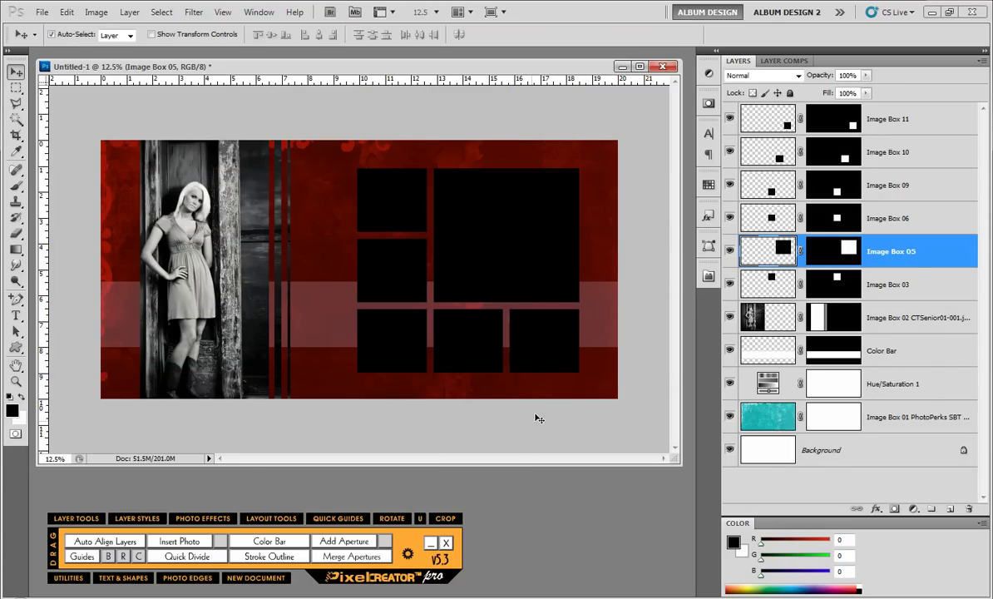
# - Add a white color bar beneath the six image boxes with a 0.375 in offset and set its fill to 13%
pyautogui.click(890, 284)
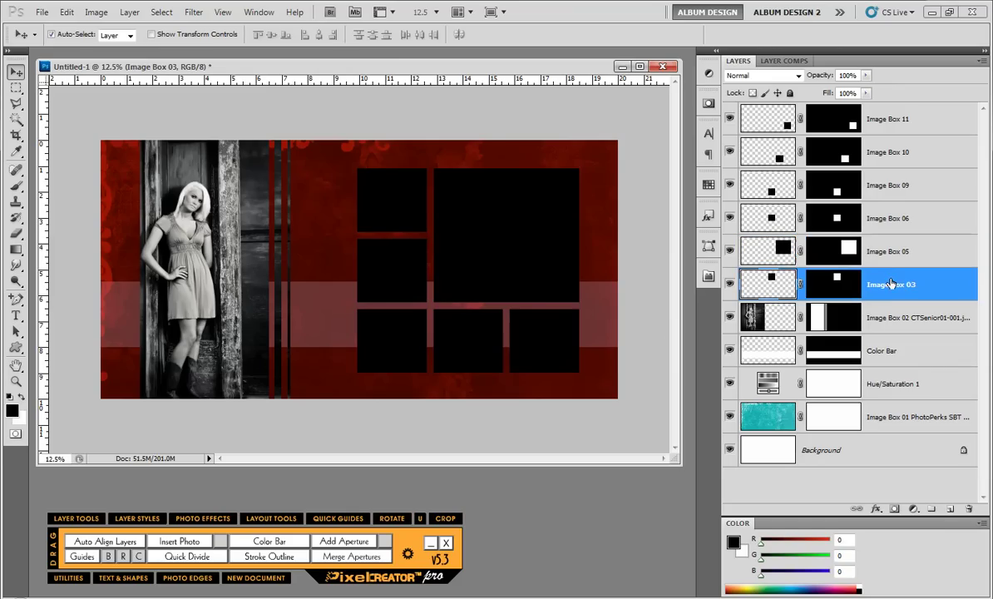
pyautogui.keyDown('shift'); pyautogui.click(873, 118); pyautogui.keyUp('shift')
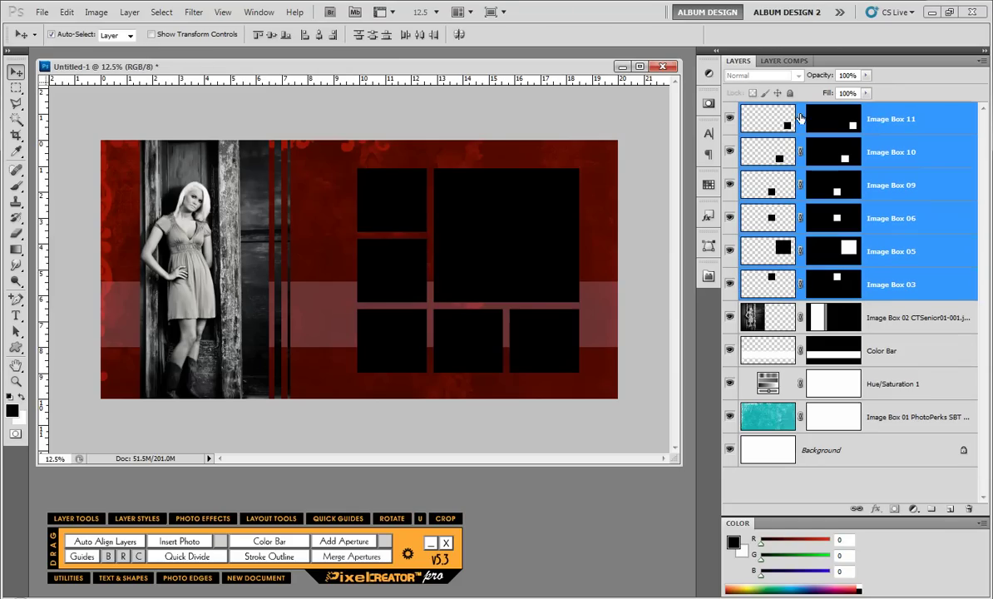
pyautogui.click(21, 399)
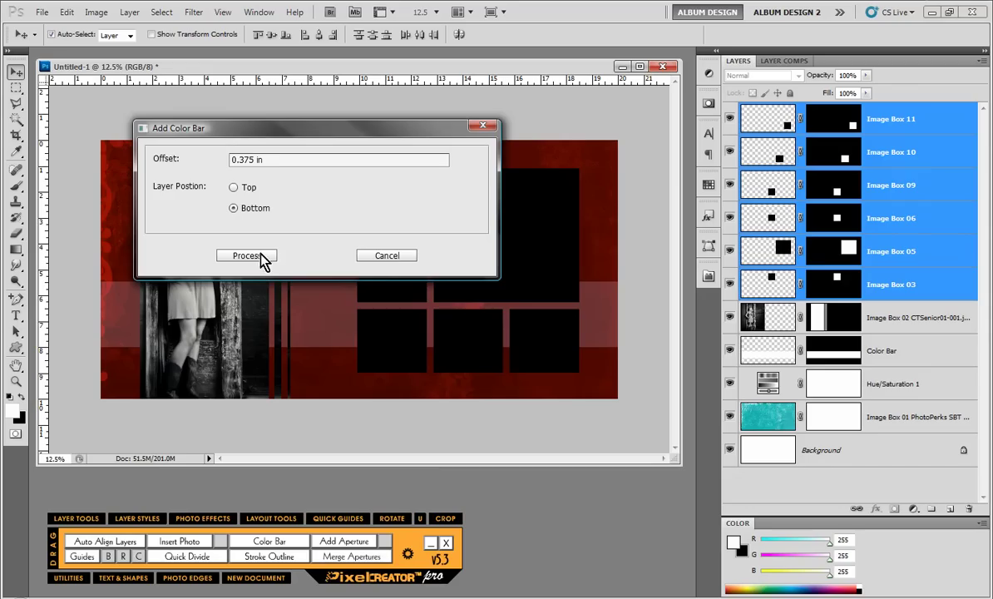
pyautogui.doubleClick(280, 159)
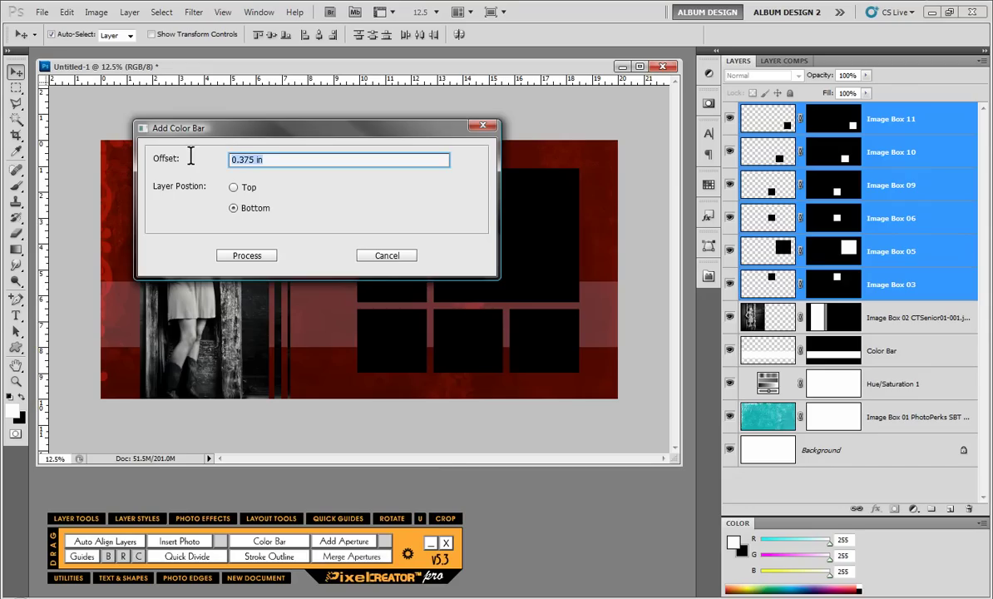
pyautogui.click(248, 257)
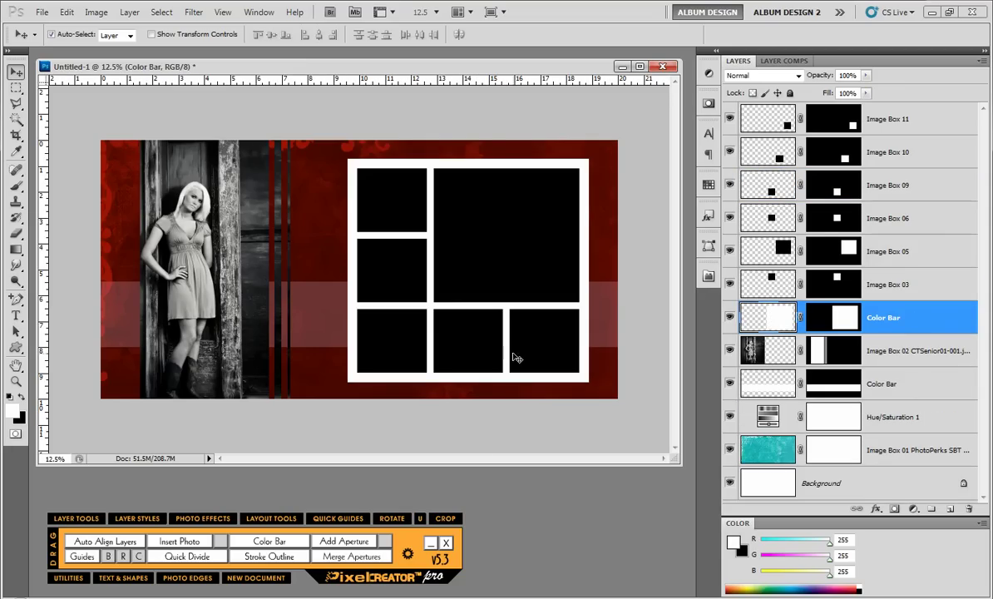
pyautogui.click(865, 93)
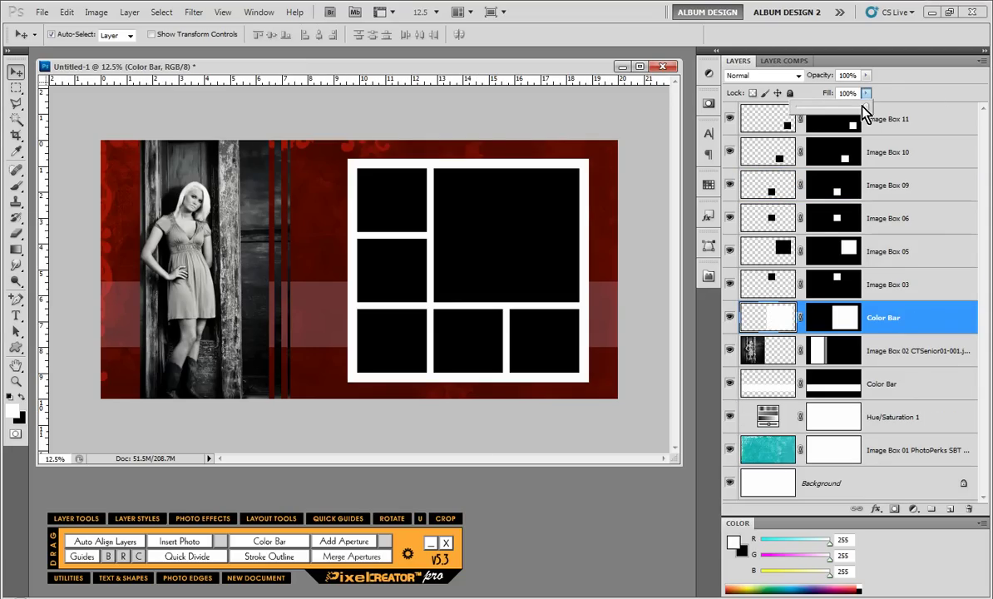
pyautogui.moveTo(811, 117); pyautogui.dragTo(806, 114)
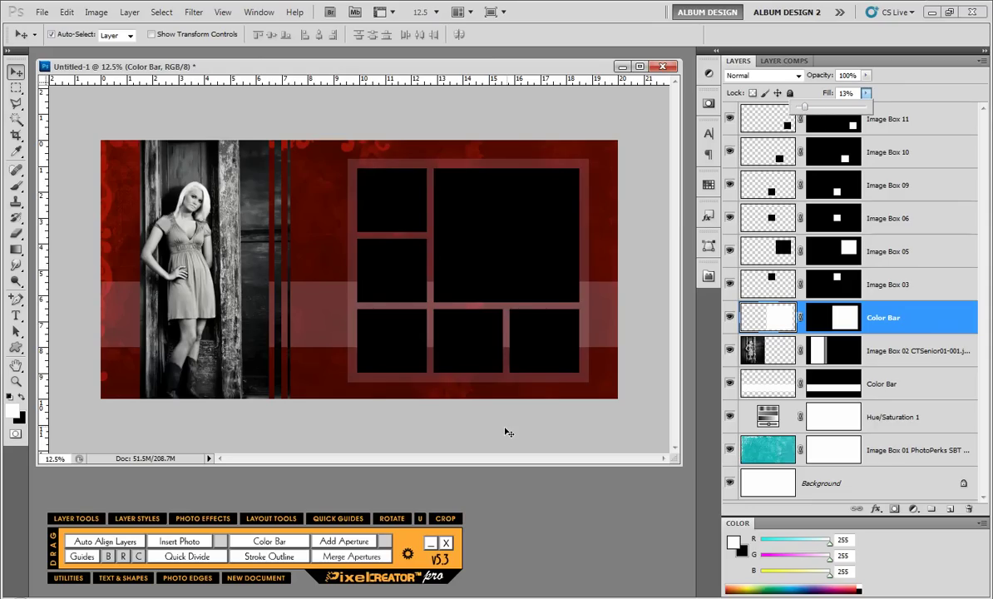
# - Apply the 8px Keyline - Black Default layer style to the new color bar, accepting a 10 px black inside stroke
pyautogui.click(141, 521)
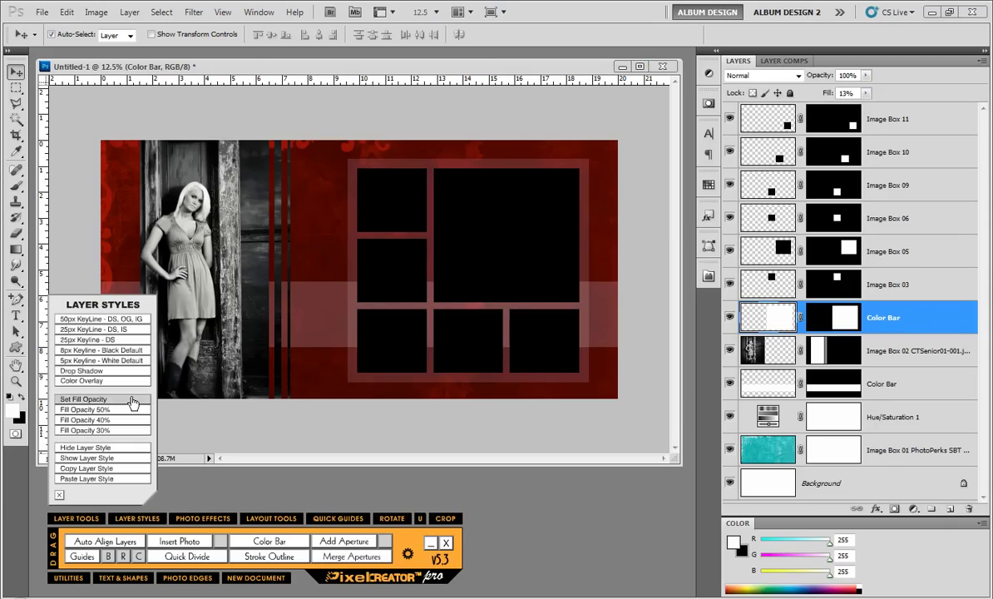
pyautogui.click(123, 350)
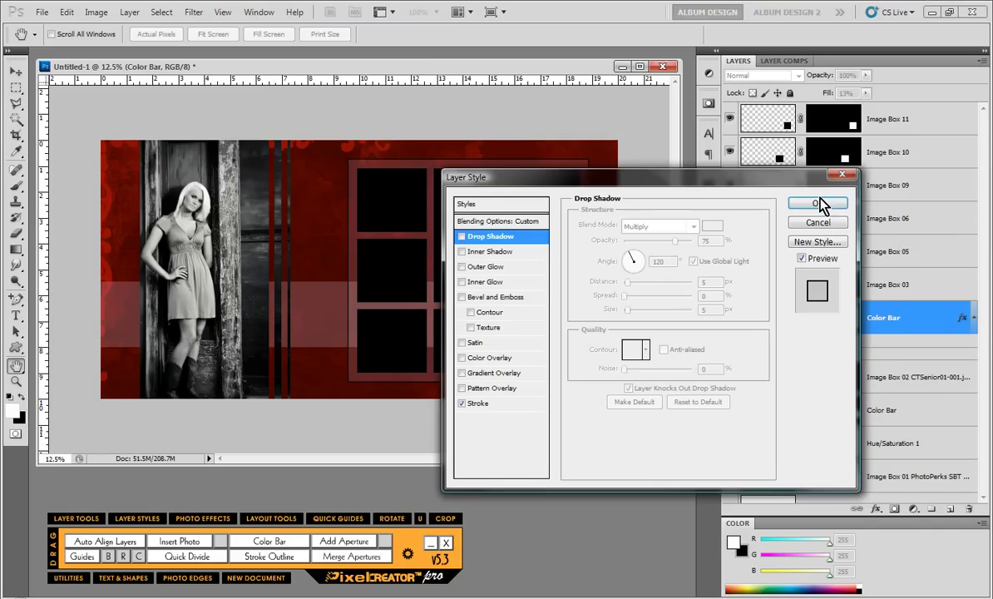
pyautogui.click(499, 403)
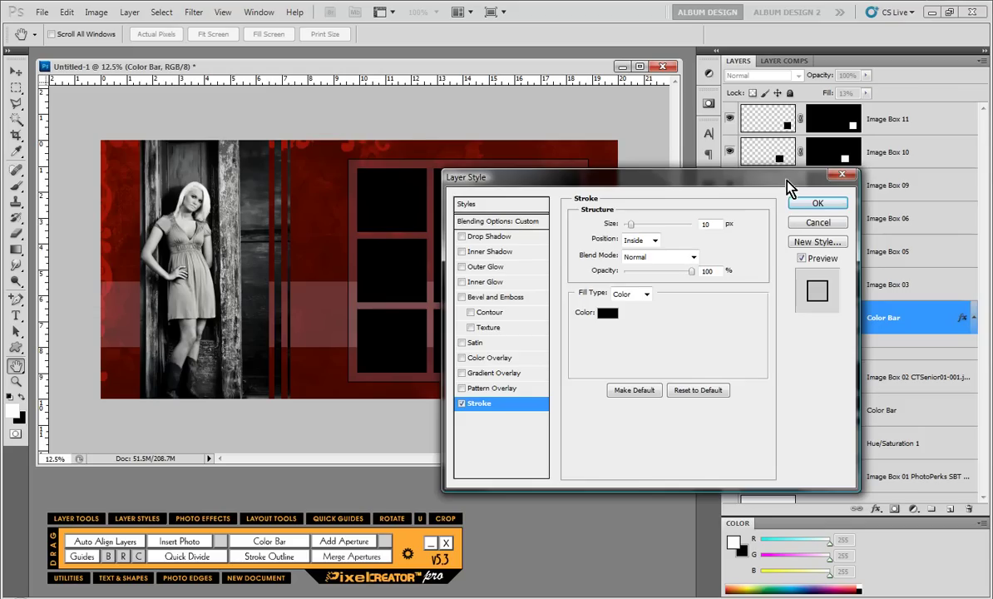
pyautogui.click(815, 206)
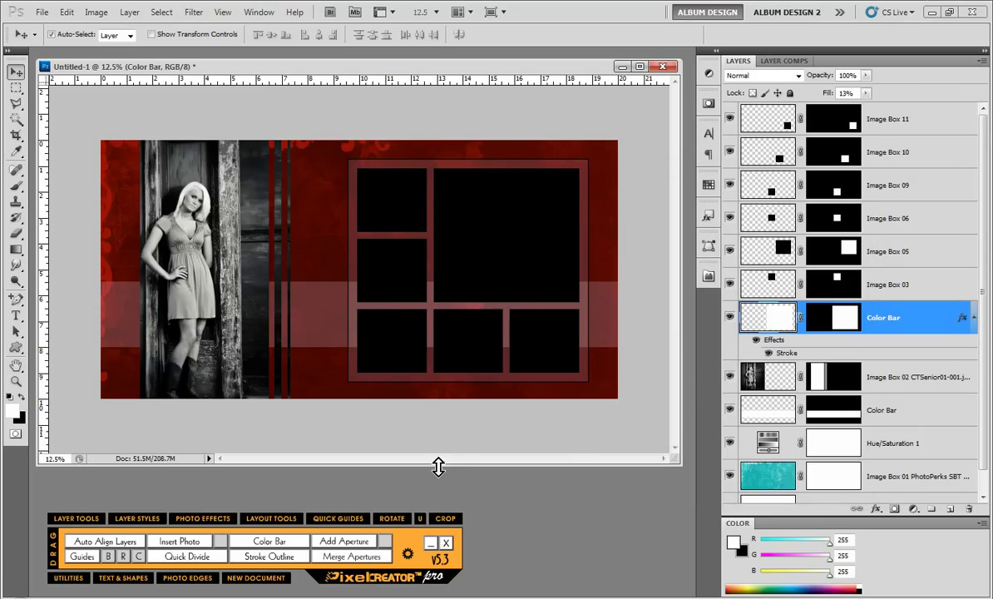
# - Merge the six image boxes into one with Merge Apertures, without converting the bitmap masks to vector masks
pyautogui.click(491, 266)
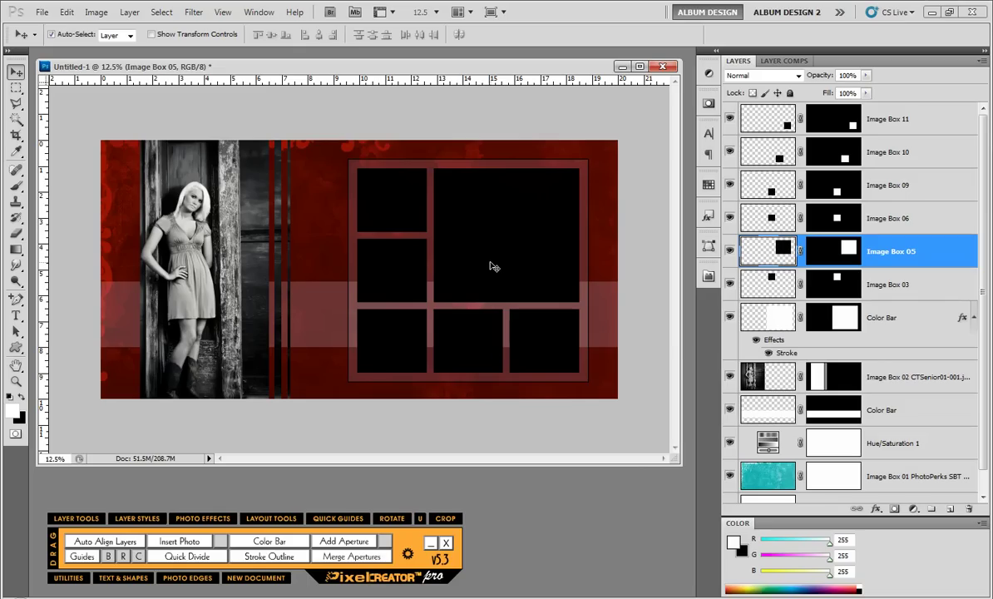
pyautogui.click(893, 284)
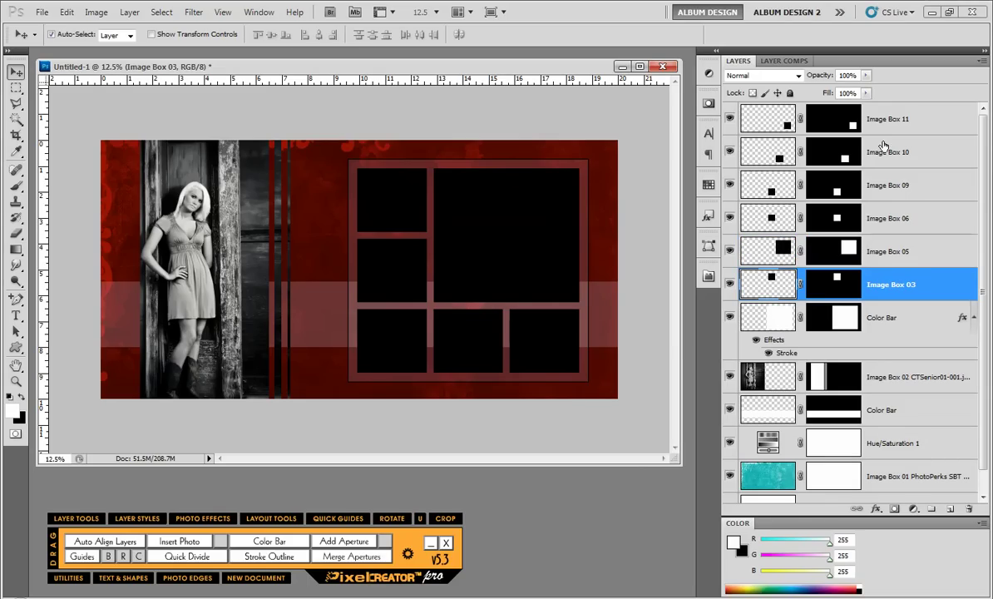
pyautogui.keyDown('shift'); pyautogui.click(829, 116); pyautogui.keyUp('shift')
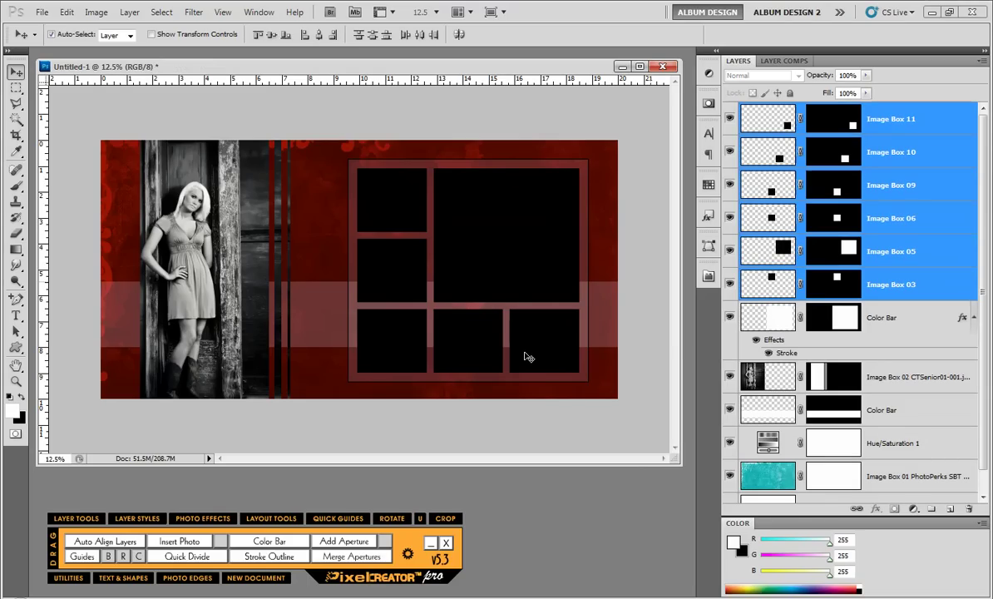
pyautogui.click(351, 557)
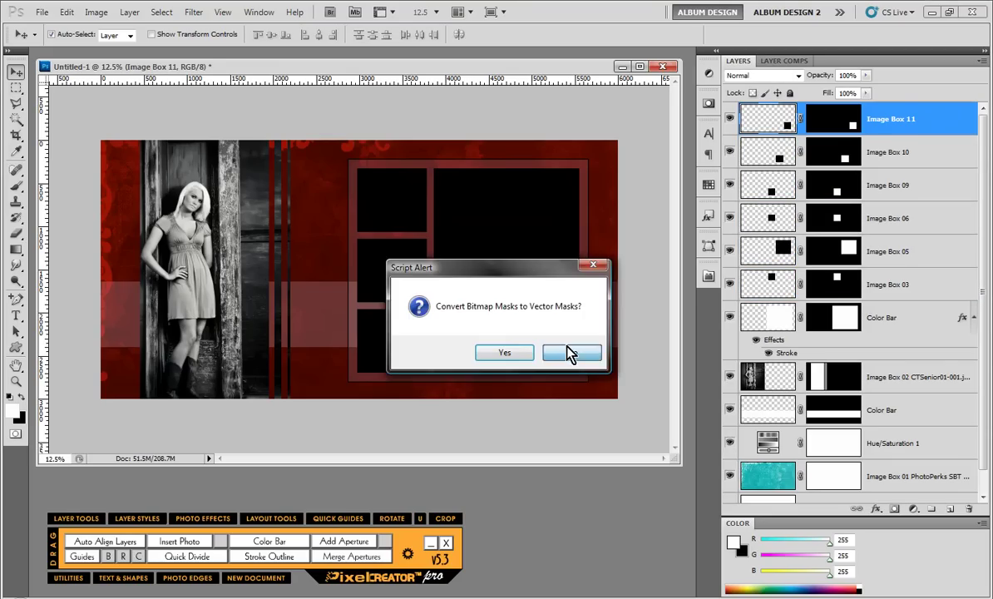
pyautogui.click(568, 353)
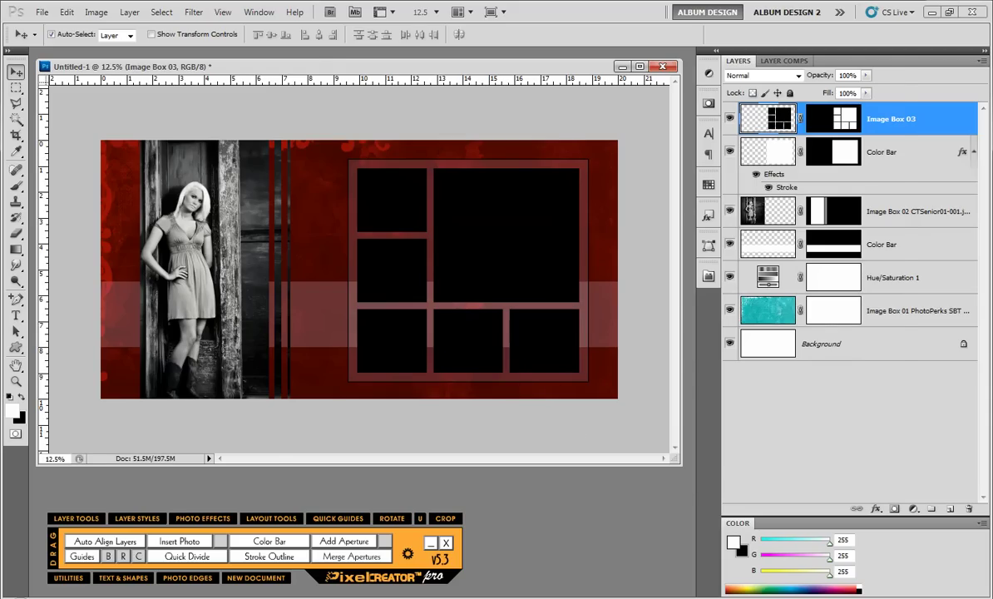
# - Insert the photo CTSenior01-008.jpg from Bridge into the merged image box and apply its placement
pyautogui.hotkey('alt', 'Tab')
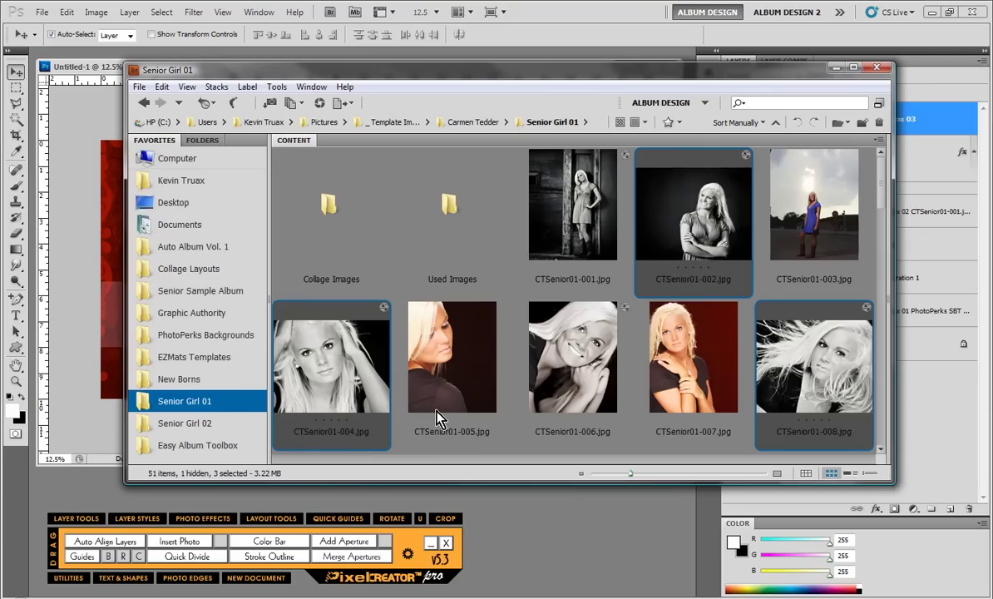
pyautogui.click(545, 367)
pyautogui.click(811, 366)
pyautogui.click(208, 547)
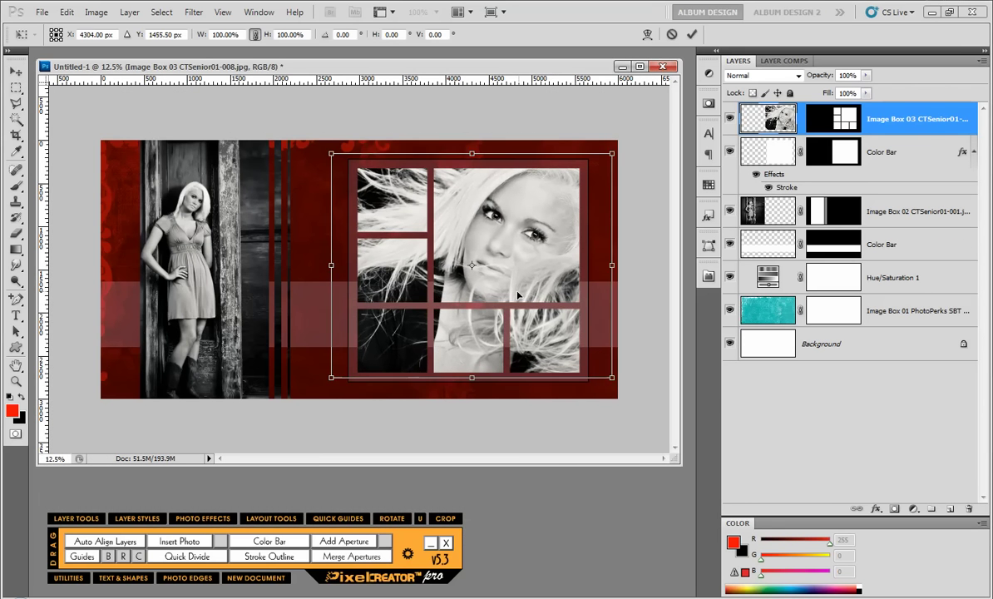
pyautogui.press('Return')
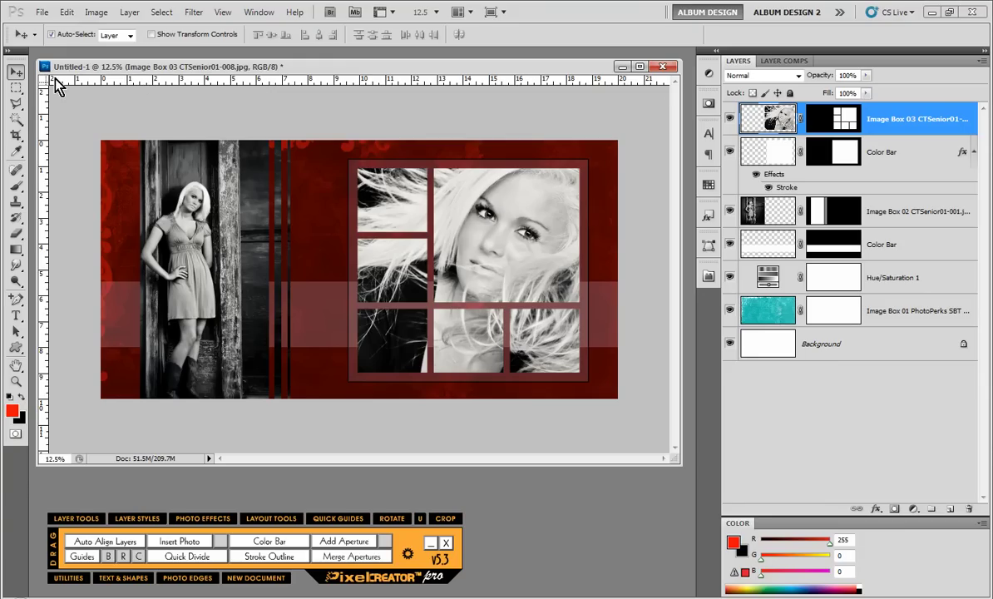
# - Delete the photo-filled merged image box and the square color bar beneath it
pyautogui.press('Delete')
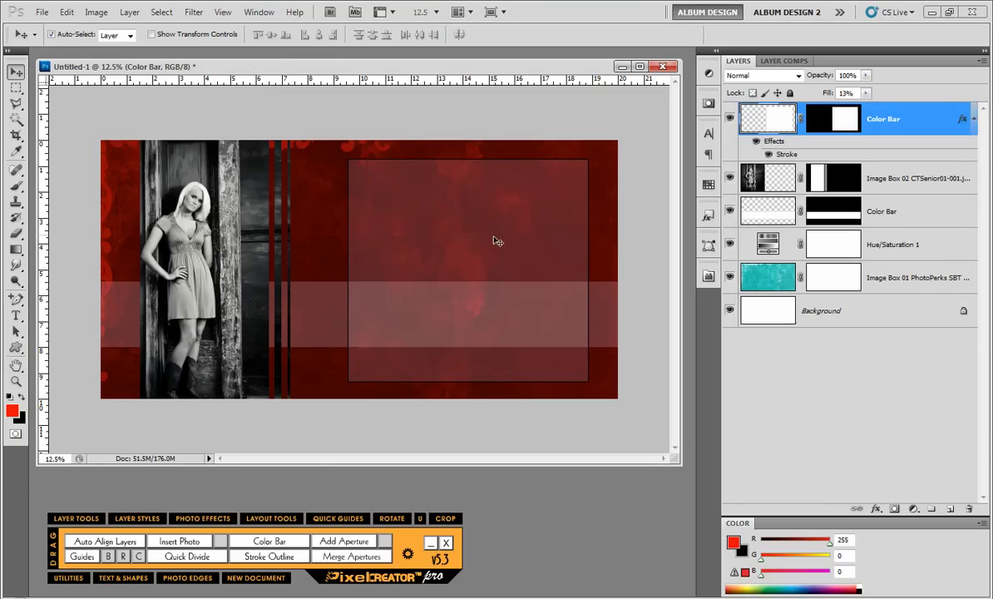
pyautogui.press('Delete')
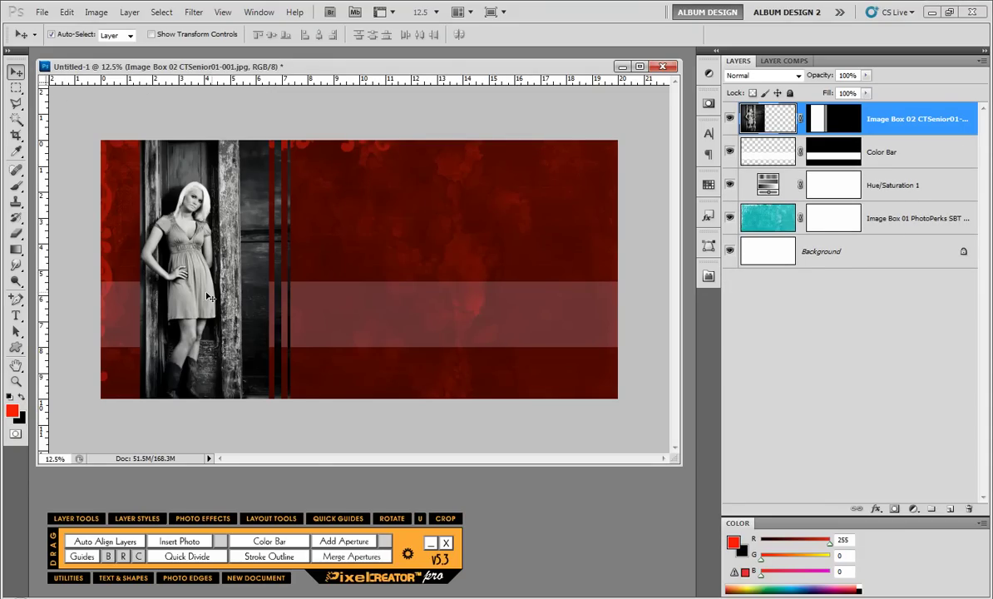
# - Draw an elliptical selection about 7.5 in wide and 8 in high on the right half of the spread
pyautogui.click(15, 87)
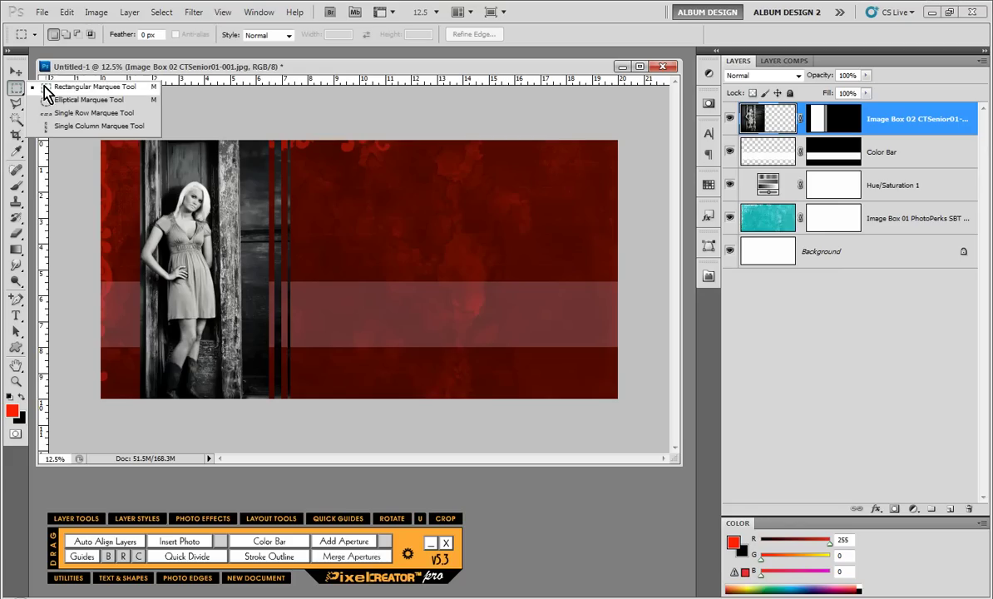
pyautogui.click(50, 99)
pyautogui.moveTo(377, 164); pyautogui.dragTo(573, 375)
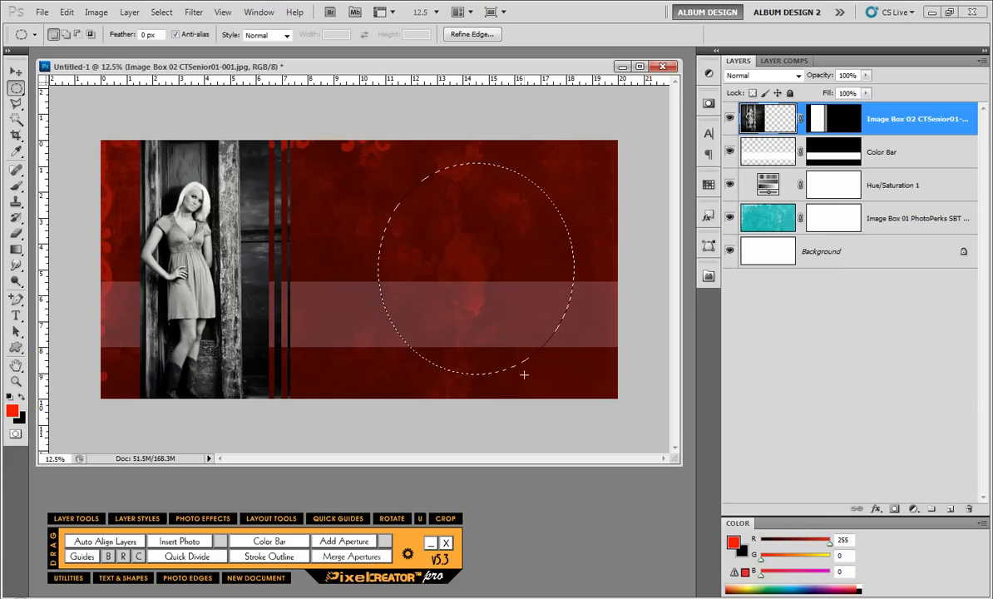
# - Soften the oval selection's edge in Quick Mask mode with a Gaussian Blur of 200 pixels, then return to the selection
pyautogui.press('q')
pyautogui.click(193, 12)
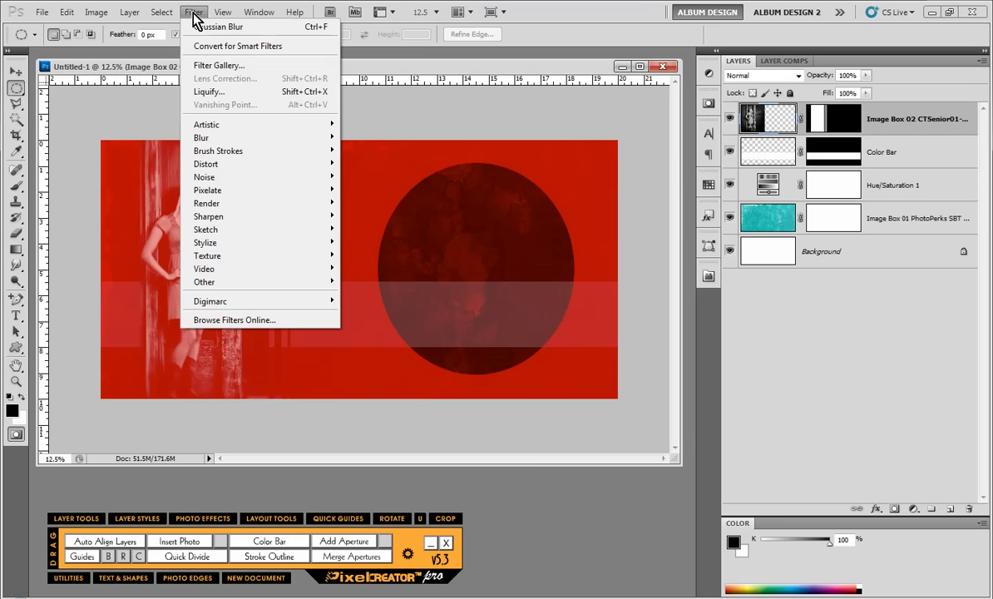
pyautogui.moveTo(260, 140)
pyautogui.click(390, 189)
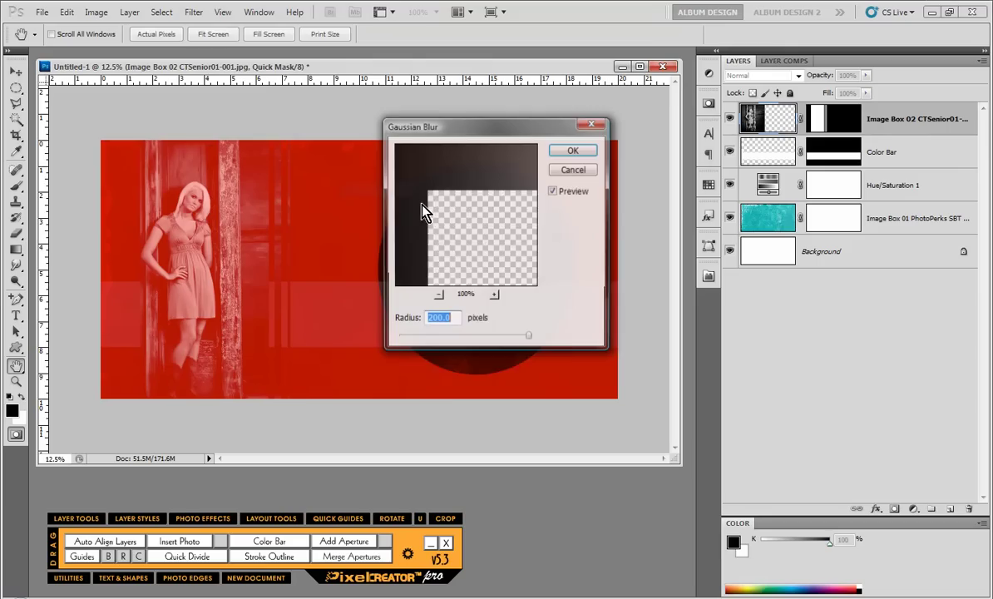
pyautogui.click(572, 151)
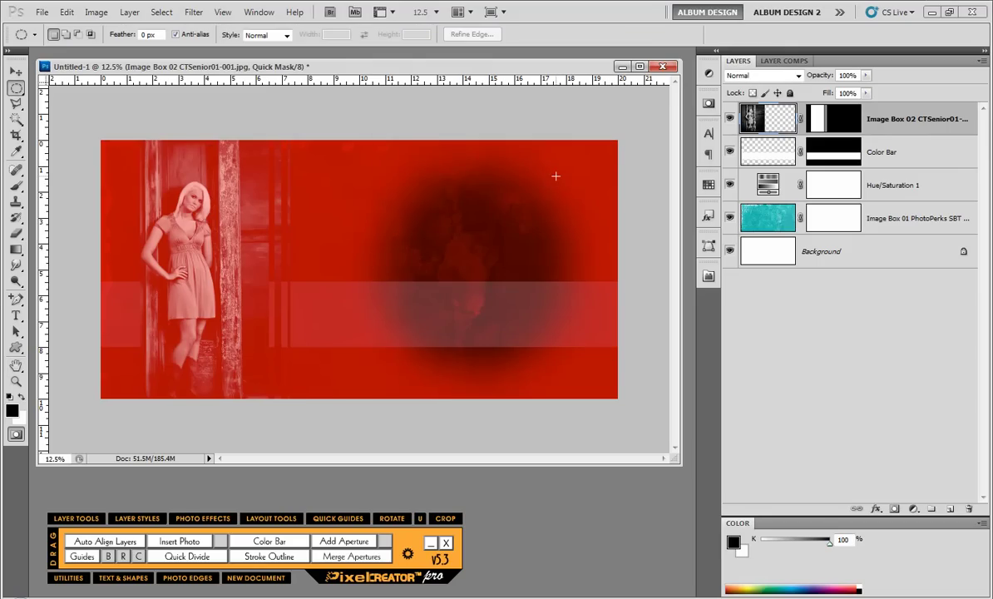
pyautogui.press('q')
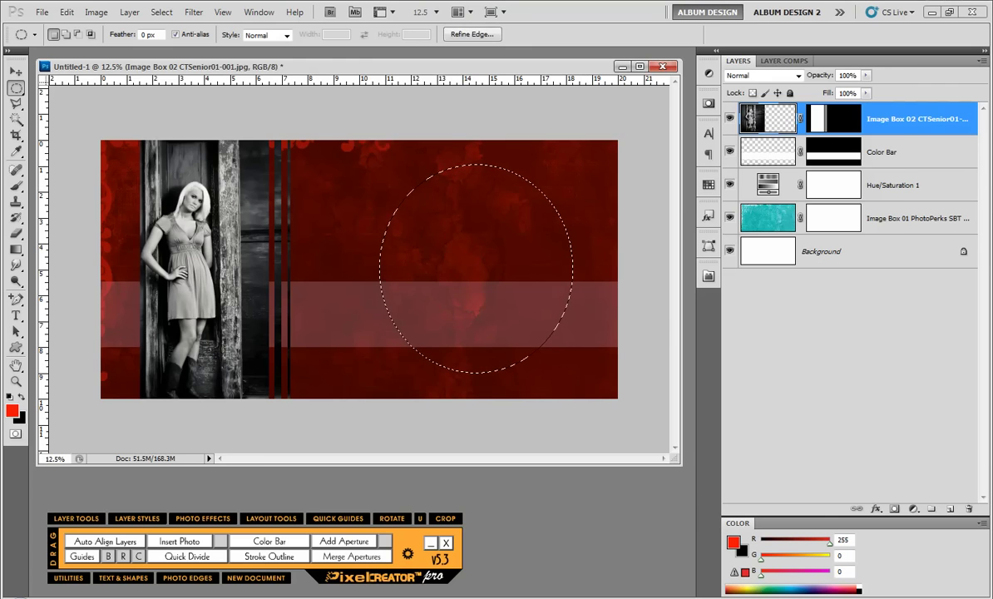
# - Insert CTSenior01-004.jpg from Bridge into the feathered oval selection and shift it sideways so the face is centred in the oval
pyautogui.hotkey('alt', 'Tab')
pyautogui.click(333, 350)
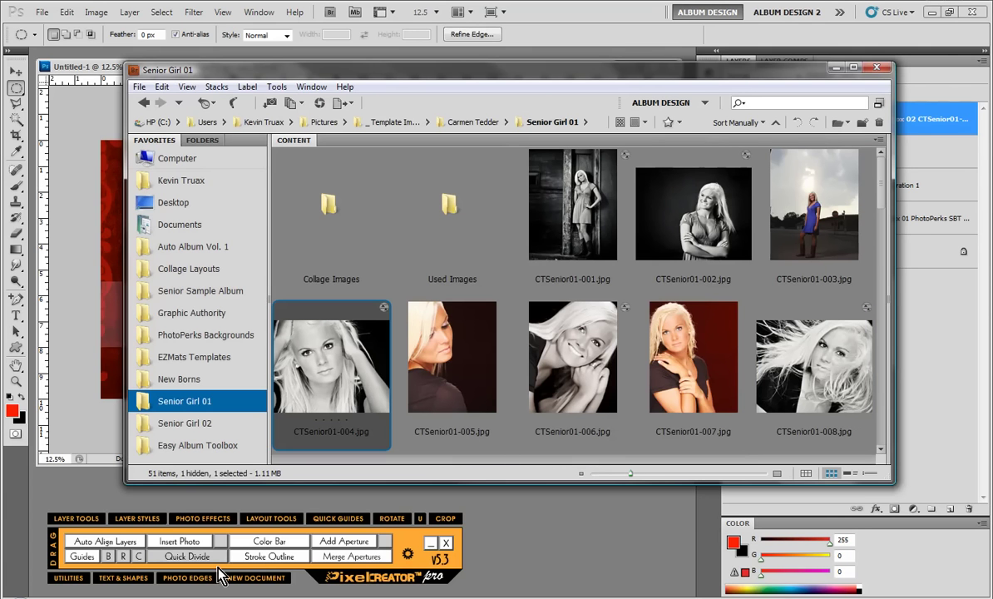
pyautogui.click(587, 534)
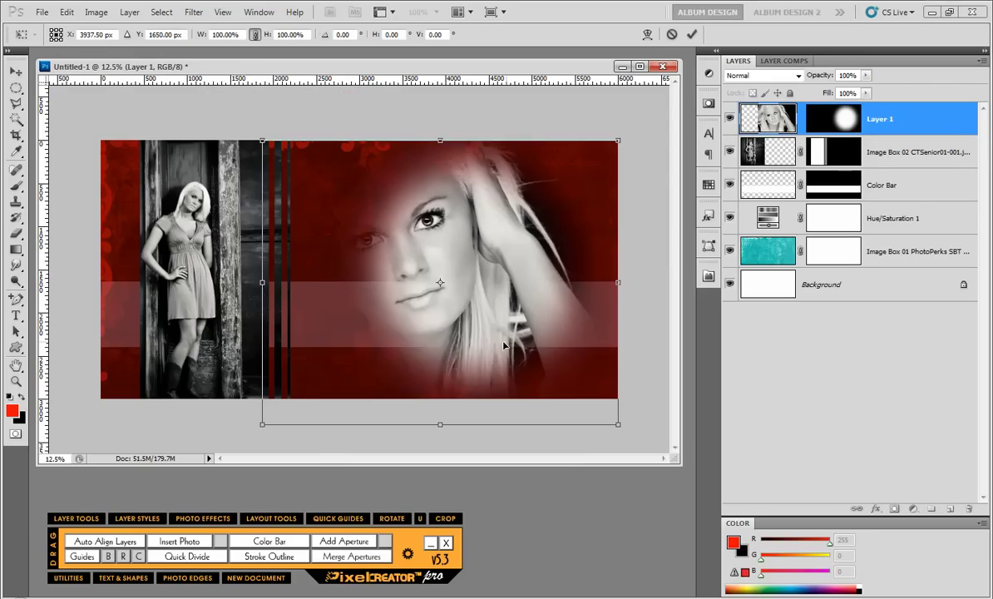
pyautogui.moveTo(482, 340); pyautogui.dragTo(563, 340)
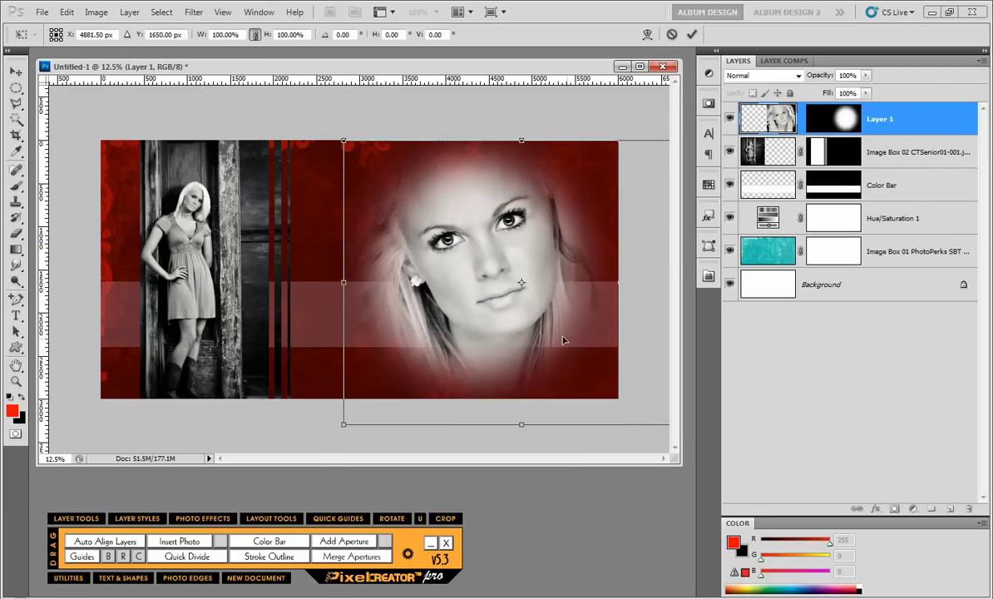
pyautogui.press('Return')
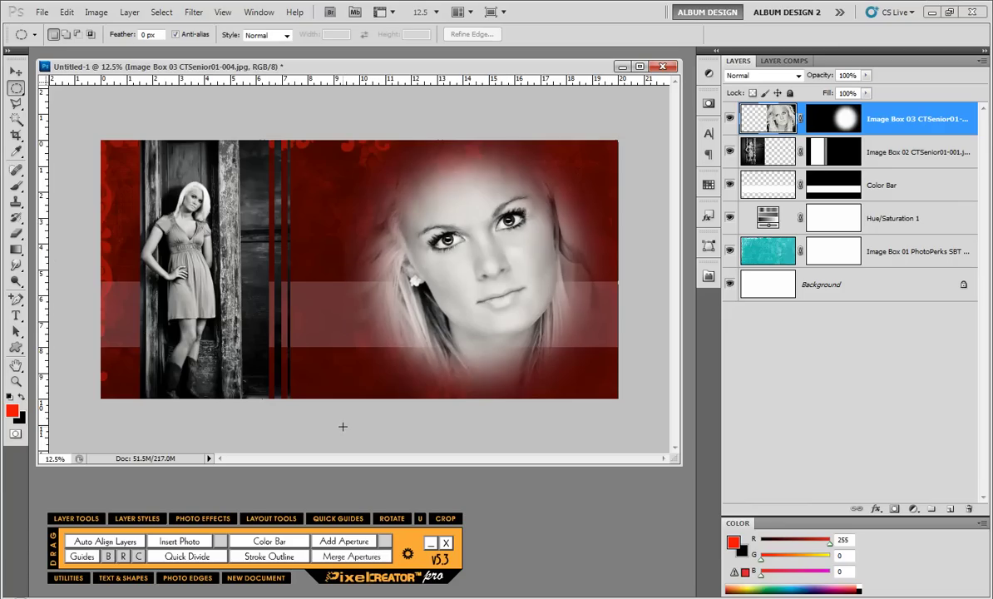
# - Delete the striped image box with the full-length photo and leave no layer selected
pyautogui.click(16, 72)
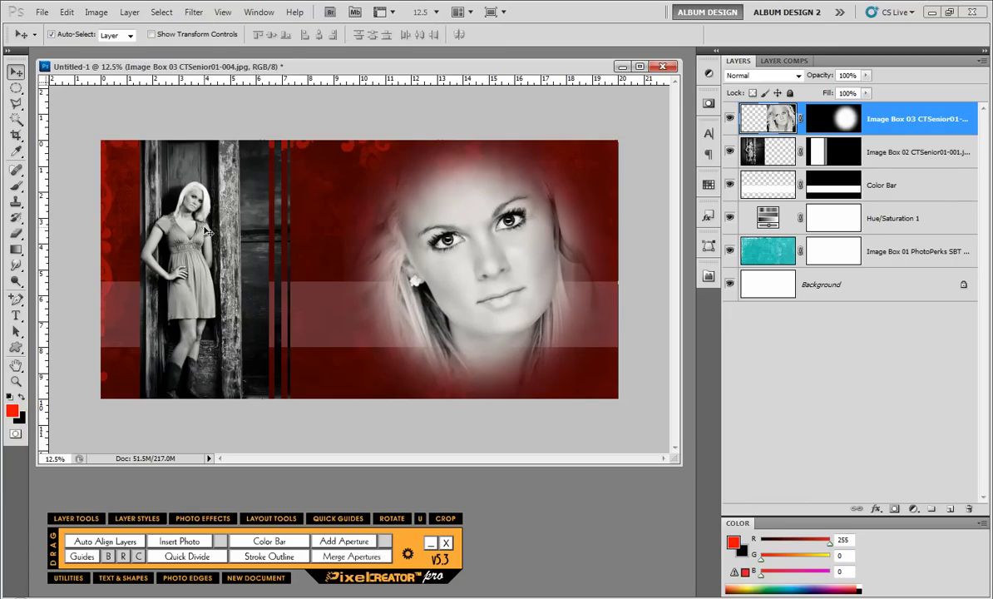
pyautogui.click(201, 223)
pyautogui.press('Delete')
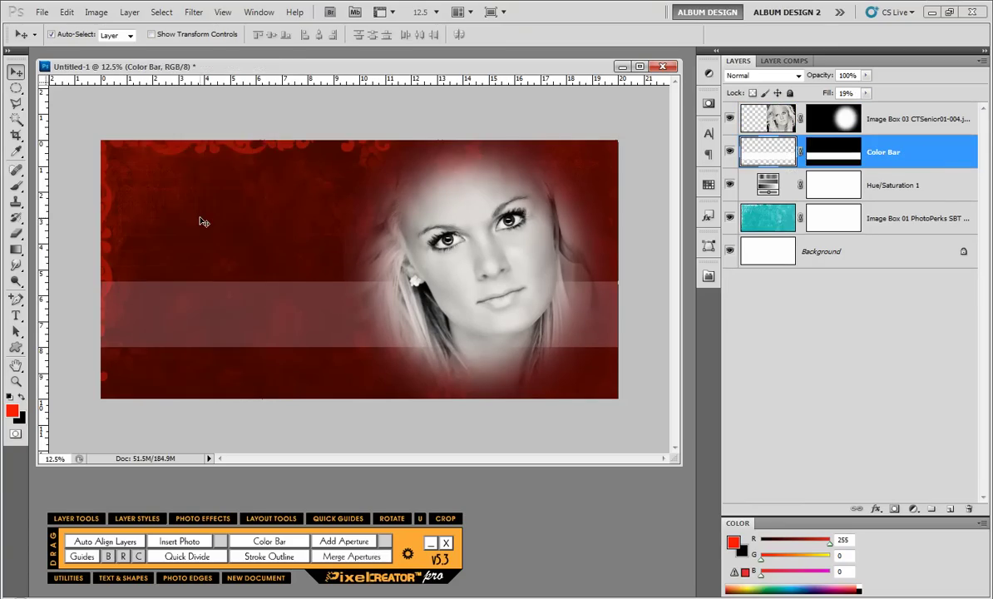
pyautogui.click(247, 431)
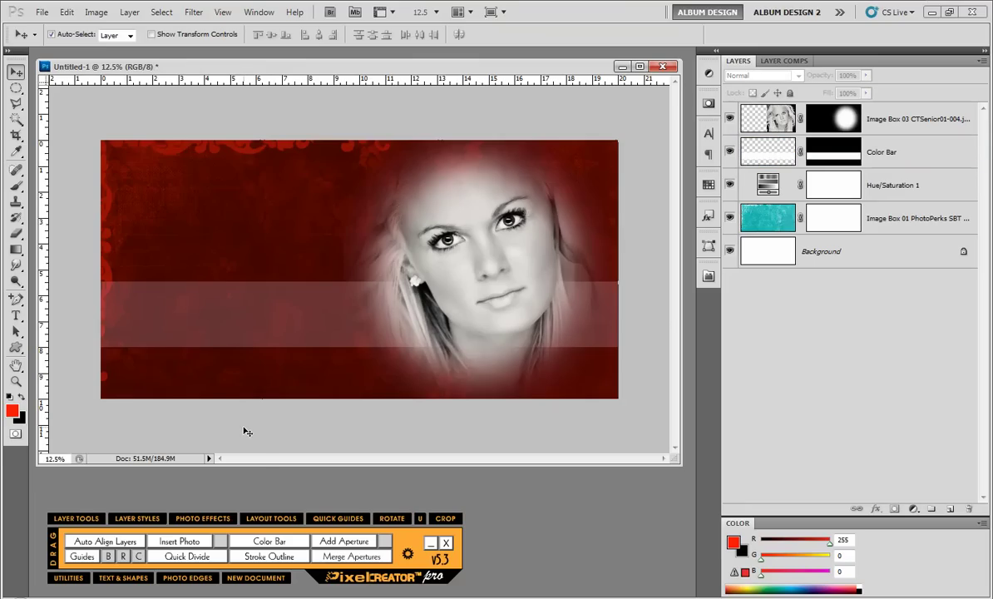
# - Draw a red vertical rectangle shape about 6 in wide and 11 in high, extending past the spread's upper and lower edges
pyautogui.click(16, 348)
pyautogui.click(53, 347)
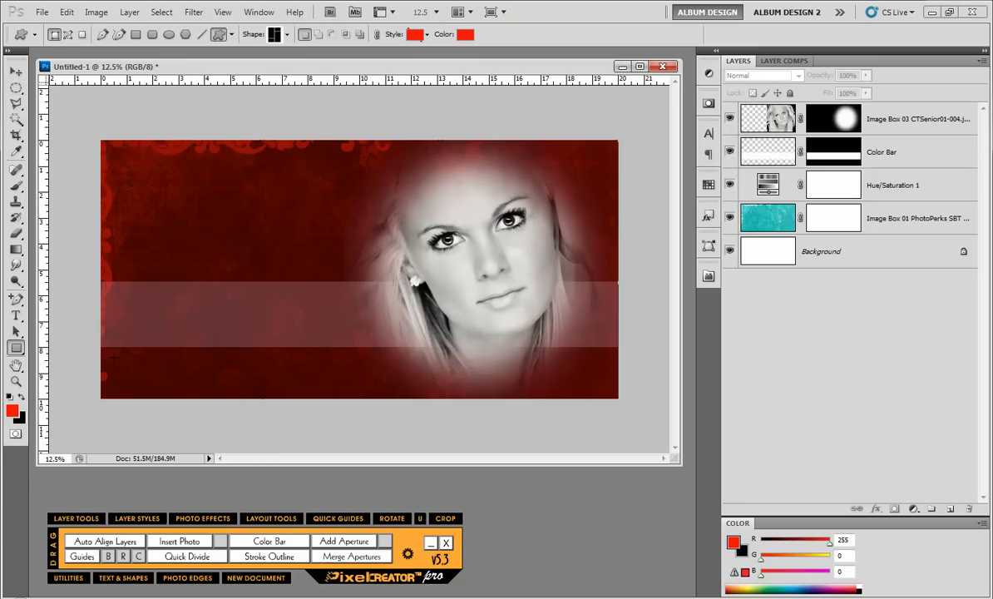
pyautogui.click(15, 348)
pyautogui.click(53, 343)
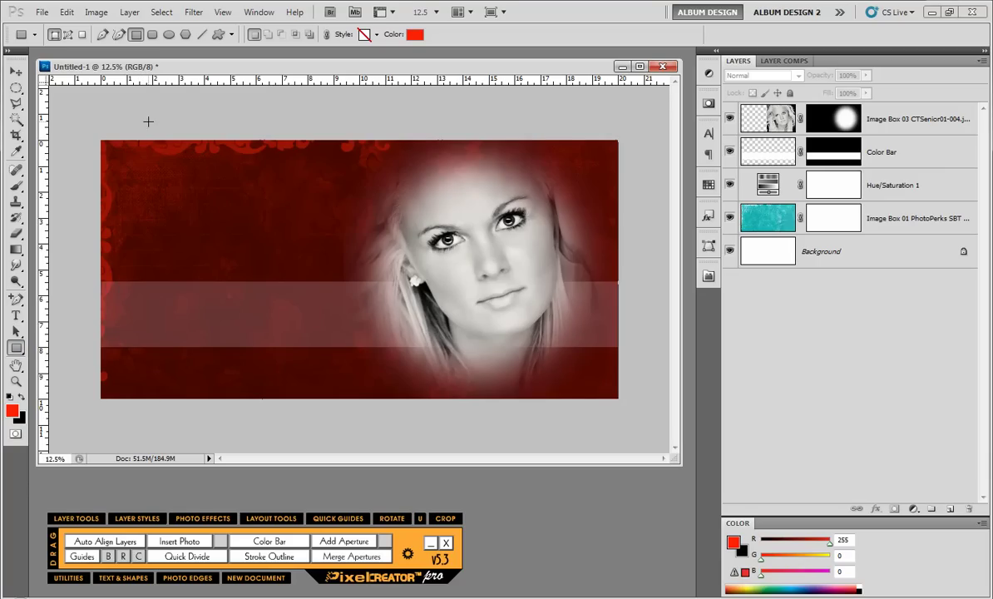
pyautogui.moveTo(148, 121); pyautogui.dragTo(303, 411)
# - Delete the oval feathered portrait photo from the right half of the spread
pyautogui.click(16, 73)
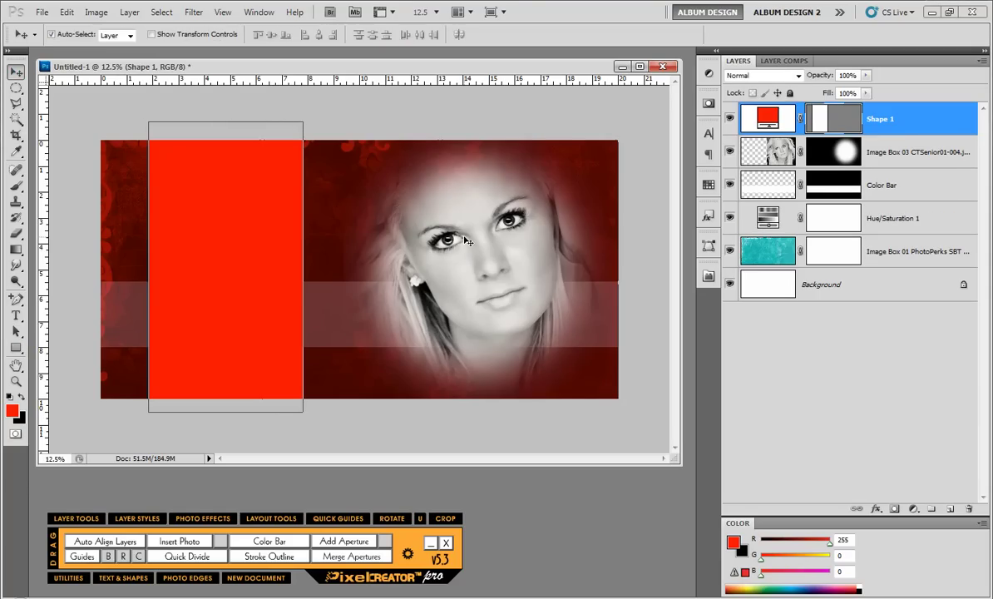
pyautogui.click(439, 224)
pyautogui.press('Delete')
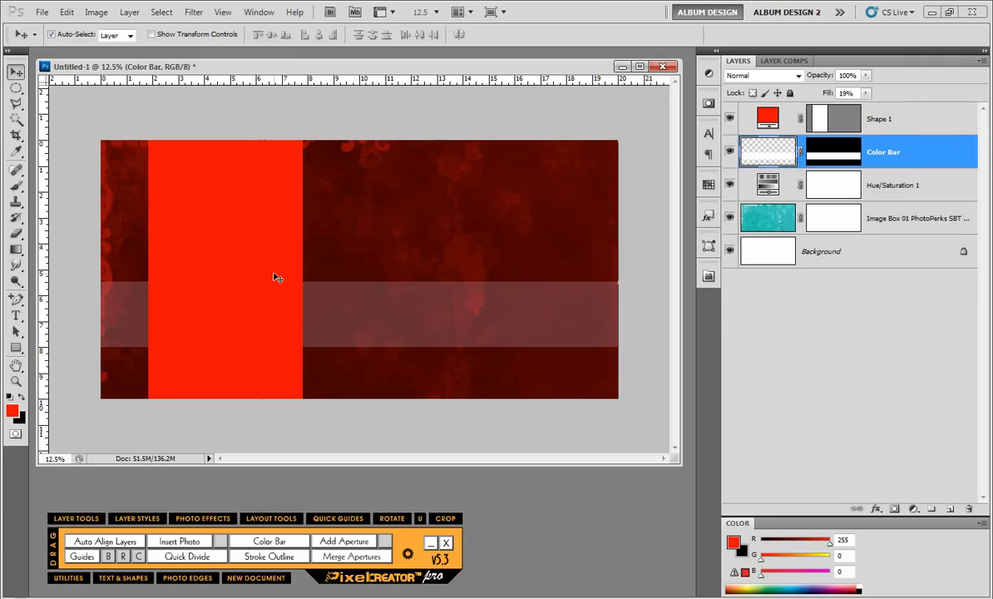
# - Activate the red rectangle's vector mask and replace the custom shapes with the PhotoPerks - Edge Flourishes Vol. 1 set, without saving the current ones
pyautogui.click(276, 275)
pyautogui.click(852, 119)
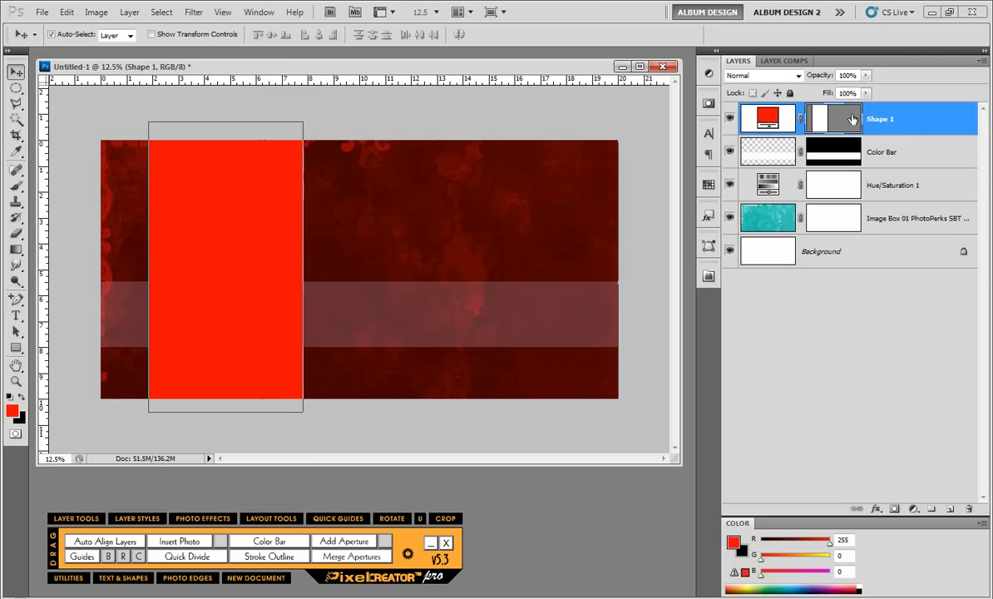
pyautogui.moveTo(16, 348); pyautogui.dragTo(115, 410)
pyautogui.click(287, 35)
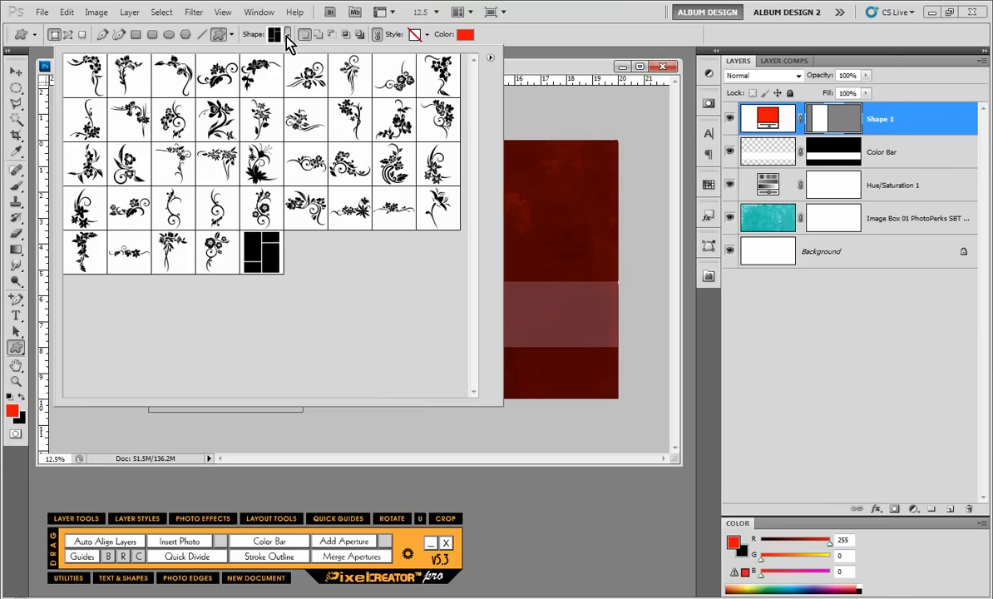
pyautogui.click(490, 58)
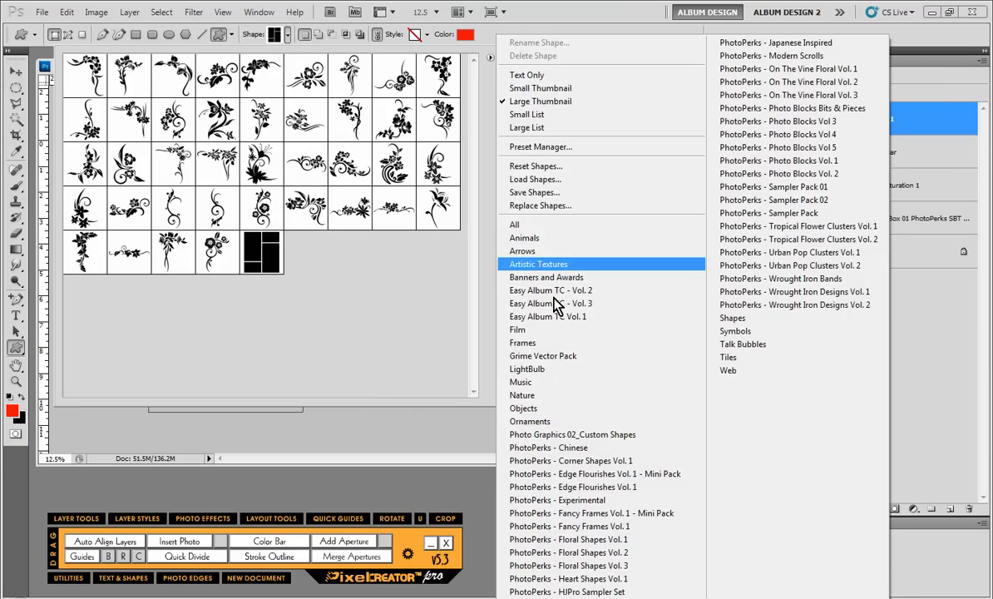
pyautogui.click(572, 486)
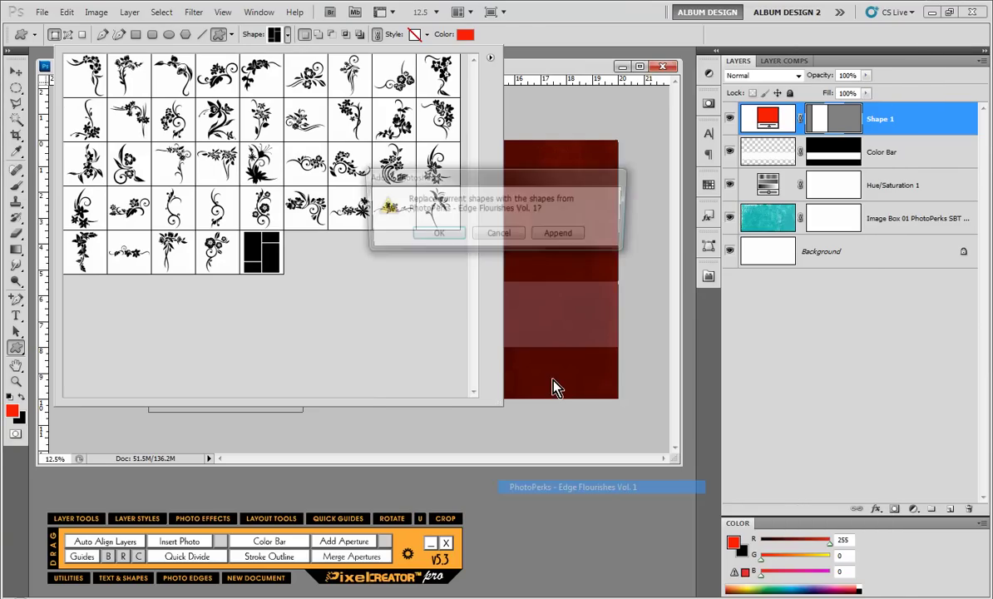
pyautogui.click(450, 235)
pyautogui.click(484, 235)
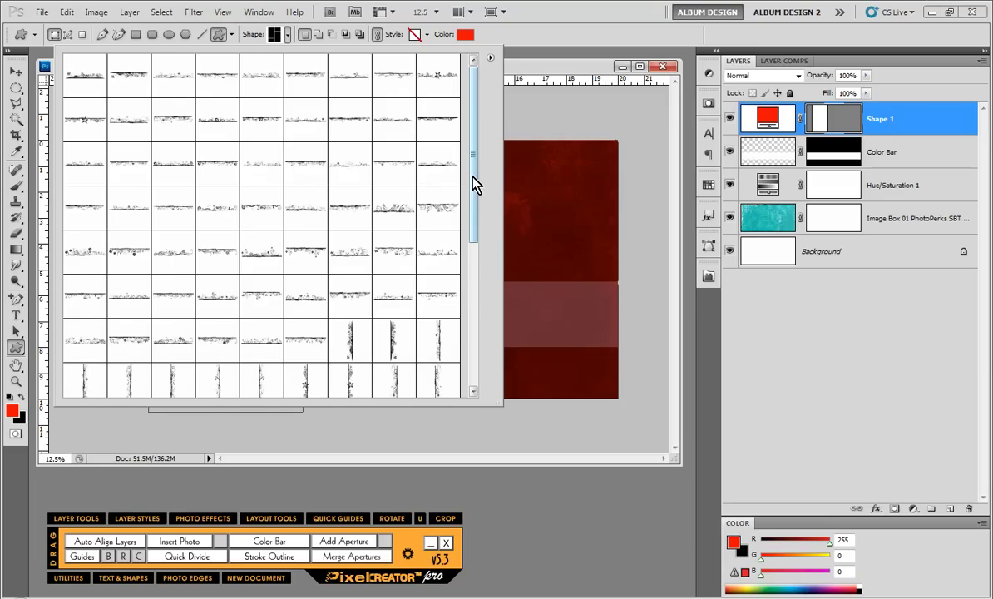
# - Add a vertical floral edge flourish with a large central flower along the red rectangle's right side, within the same shape layer
pyautogui.moveTo(473, 183); pyautogui.dragTo(475, 261)
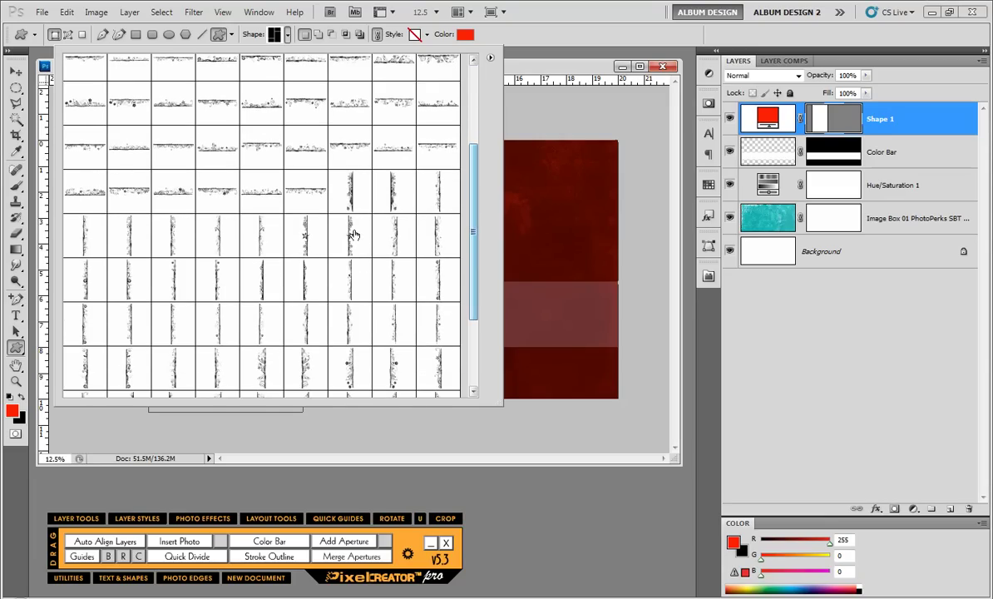
pyautogui.click(350, 236)
pyautogui.click(560, 430)
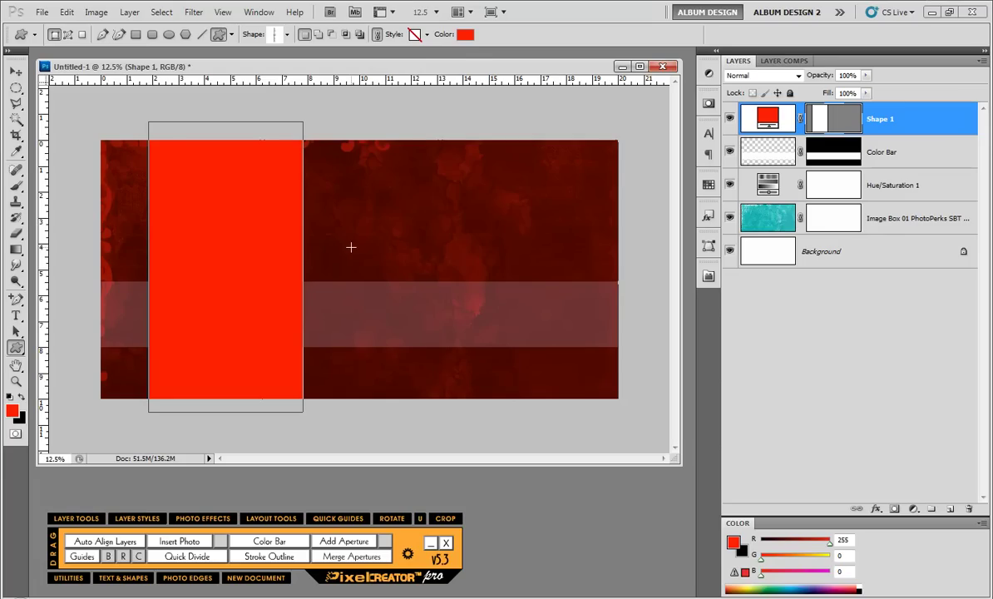
pyautogui.moveTo(305, 115); pyautogui.dragTo(360, 425)
pyautogui.press('v')
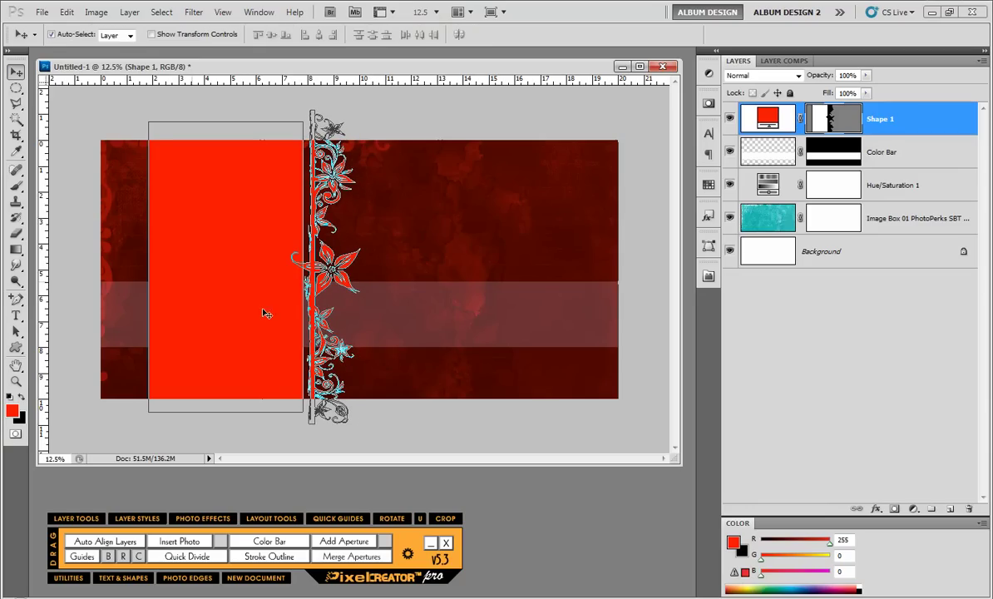
pyautogui.click(360, 416)
# - Insert CTSenior01-001.jpg from Bridge into the combined rectangle and flourish shape
pyautogui.click(197, 265)
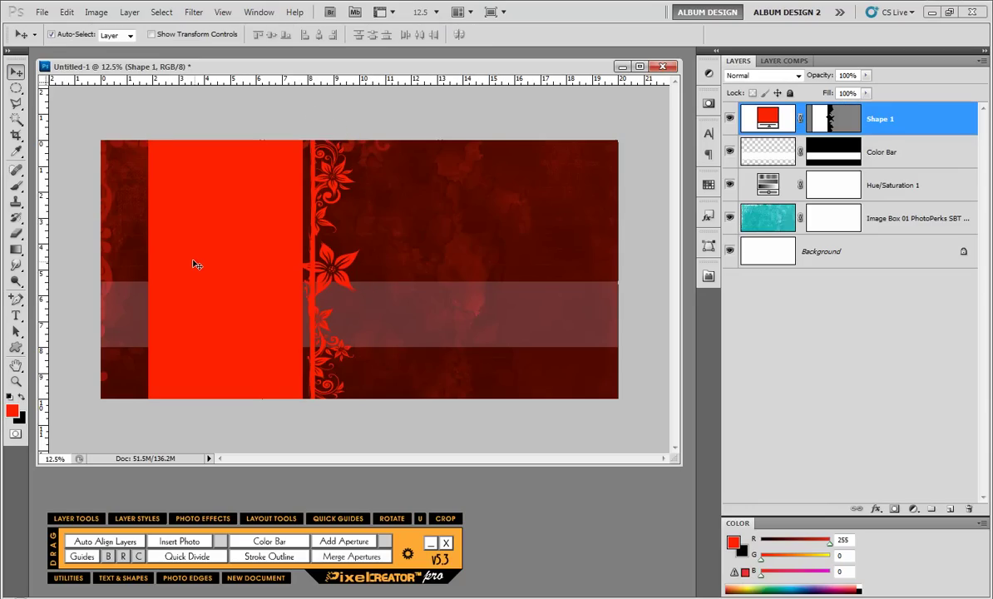
pyautogui.hotkey('alt', 'Tab')
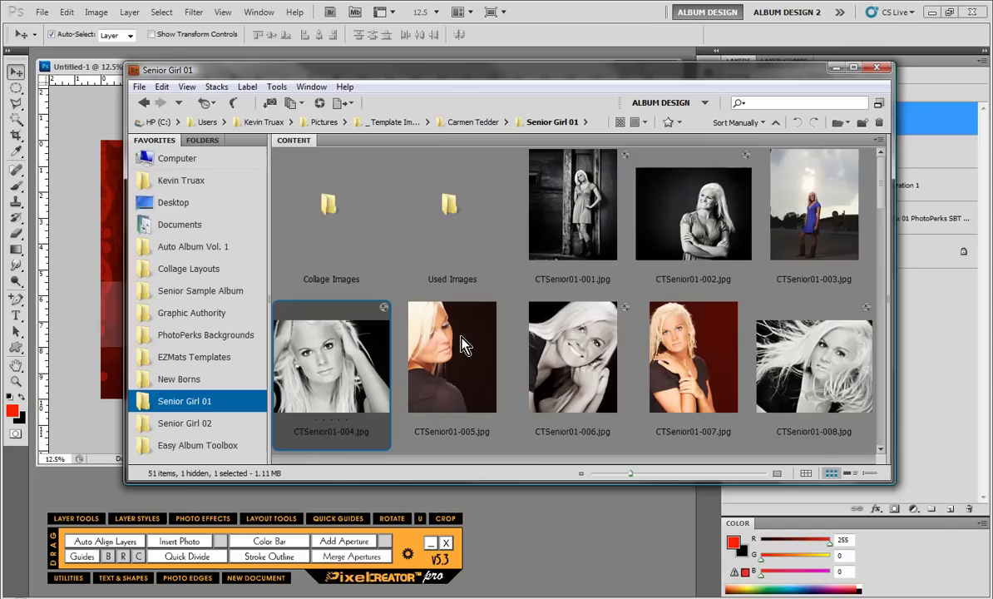
pyautogui.click(559, 233)
pyautogui.click(179, 540)
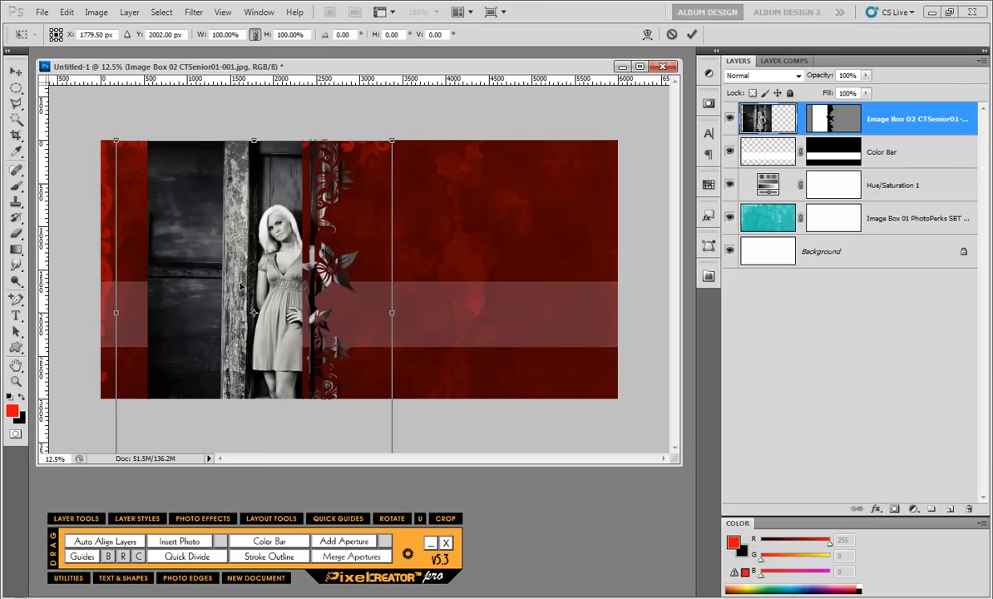
# - Flip the inserted photo horizontally, move it up to about X 1747.5 px, Y 1490 px, and apply the transformation
pyautogui.rightClick(241, 287)
pyautogui.click(306, 446)
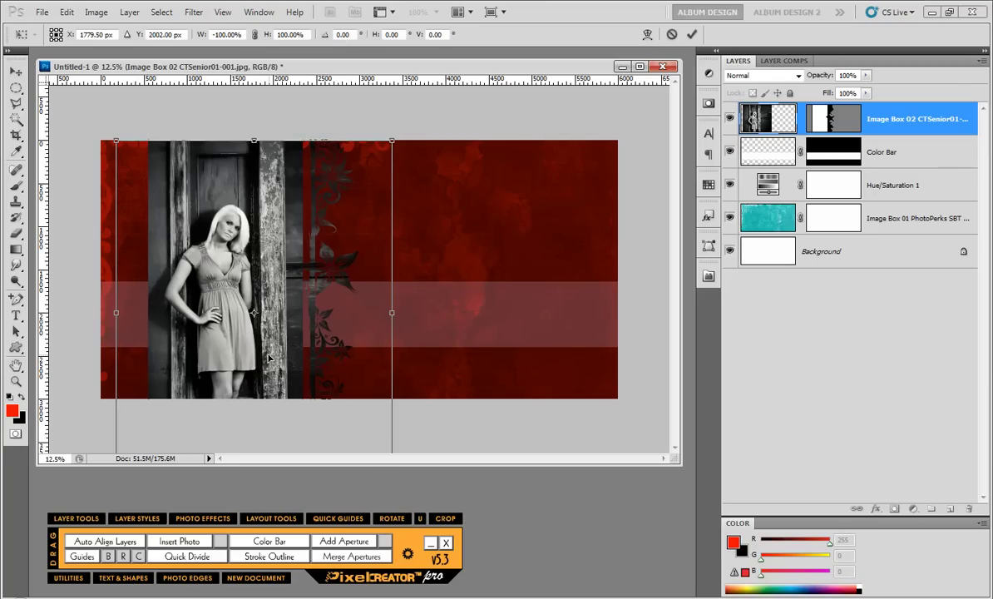
pyautogui.moveTo(269, 358); pyautogui.dragTo(269, 314)
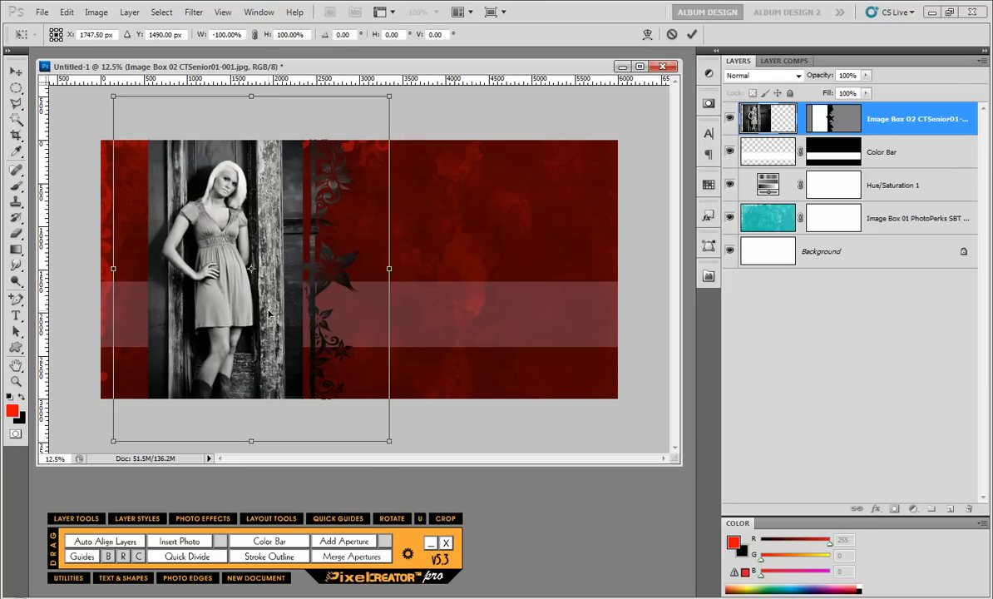
pyautogui.press('Return')
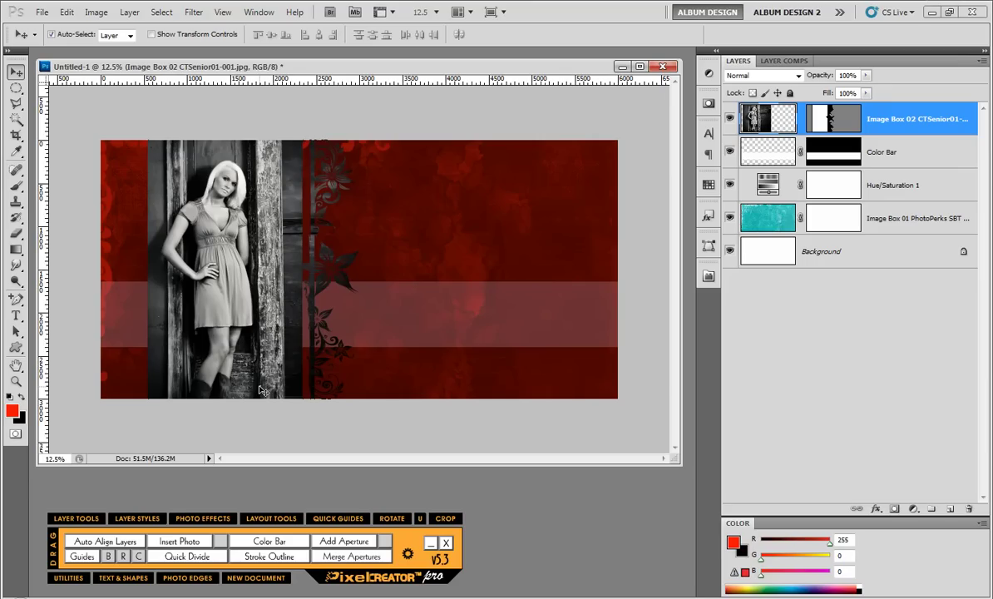